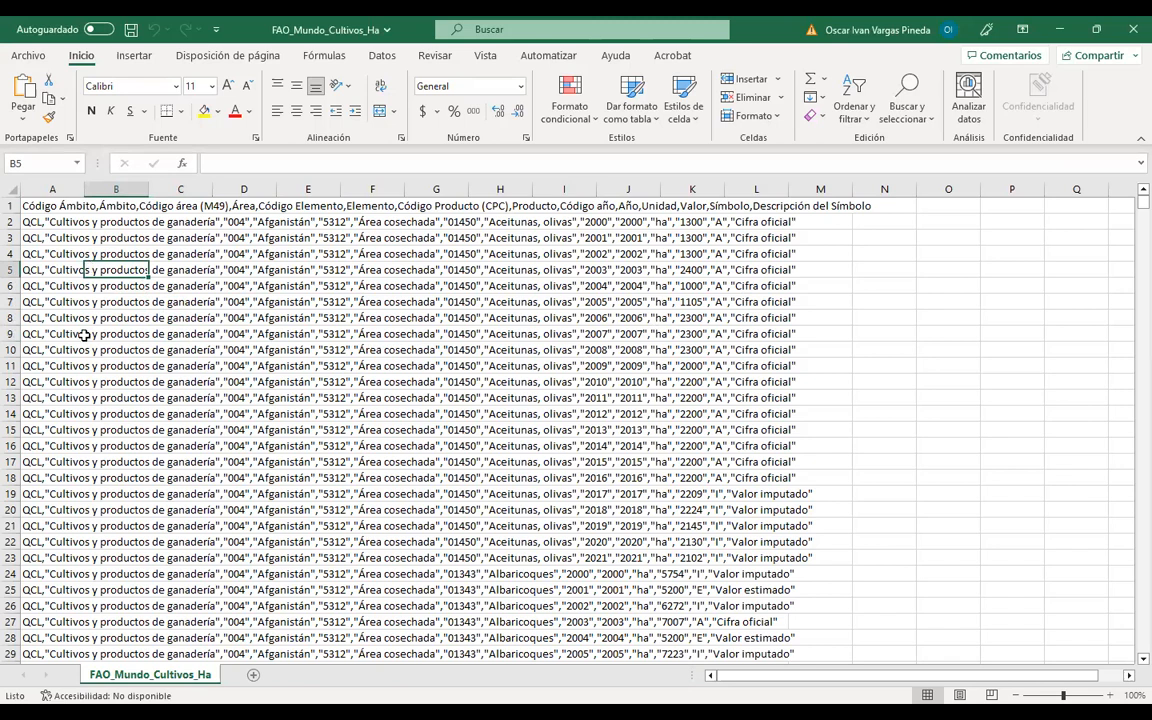
Split column A into separate columns with Text to Columns, using delimited data with the comma added as a separator
{"action": "left_click", "coordinate": [60, 221]}
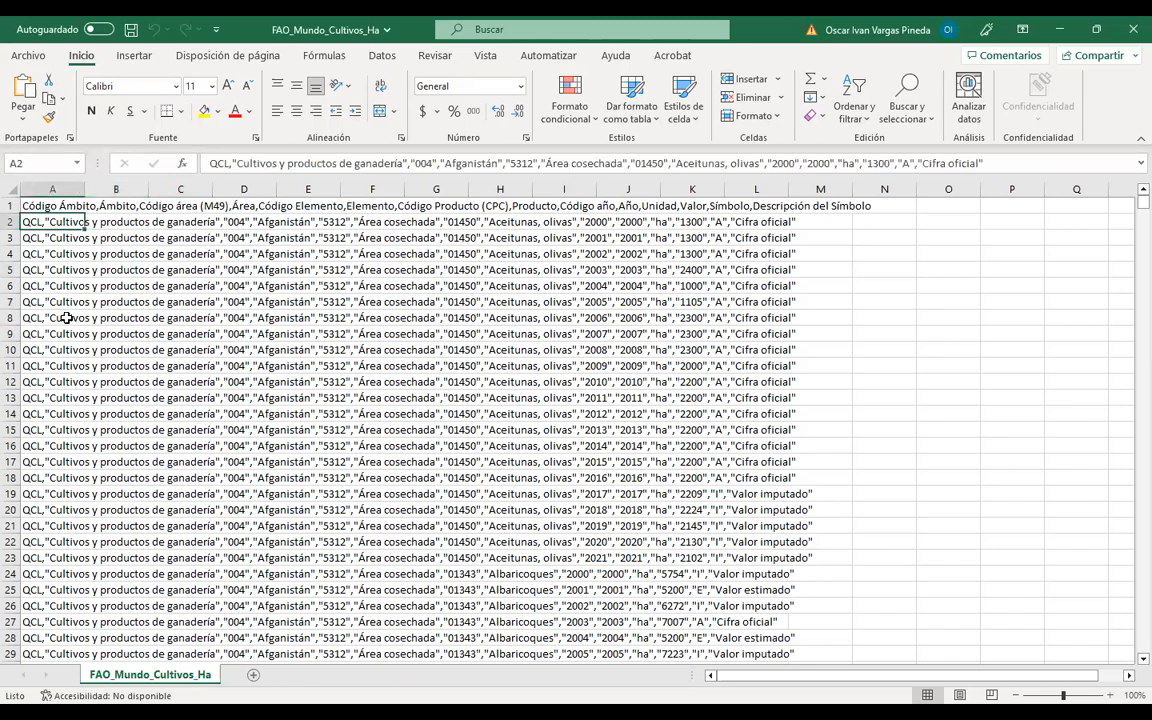
{"action": "left_click", "coordinate": [55, 188]}
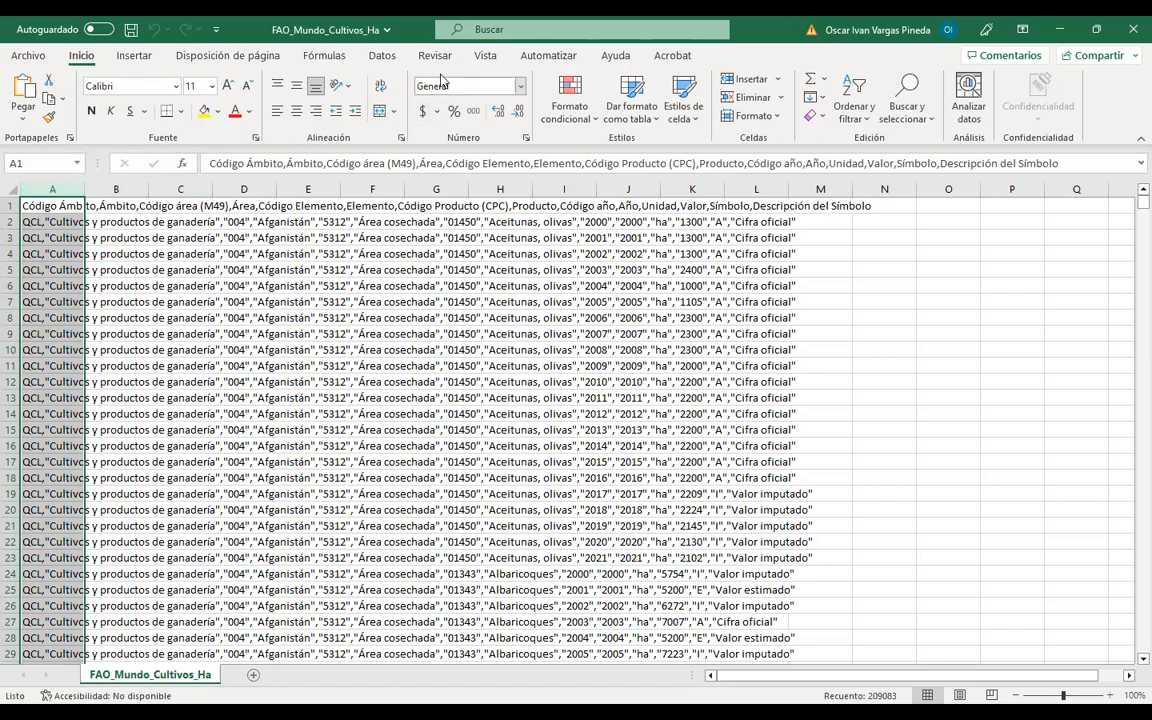
{"action": "left_click", "coordinate": [382, 55]}
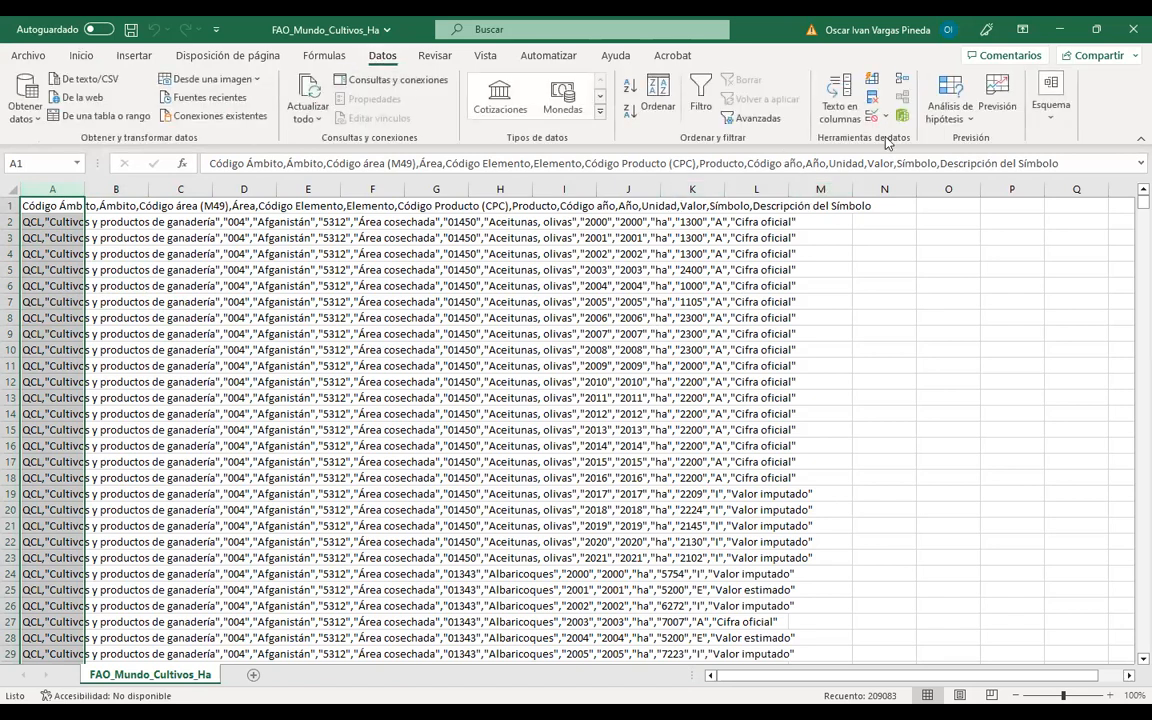
{"action": "left_click", "coordinate": [848, 100]}
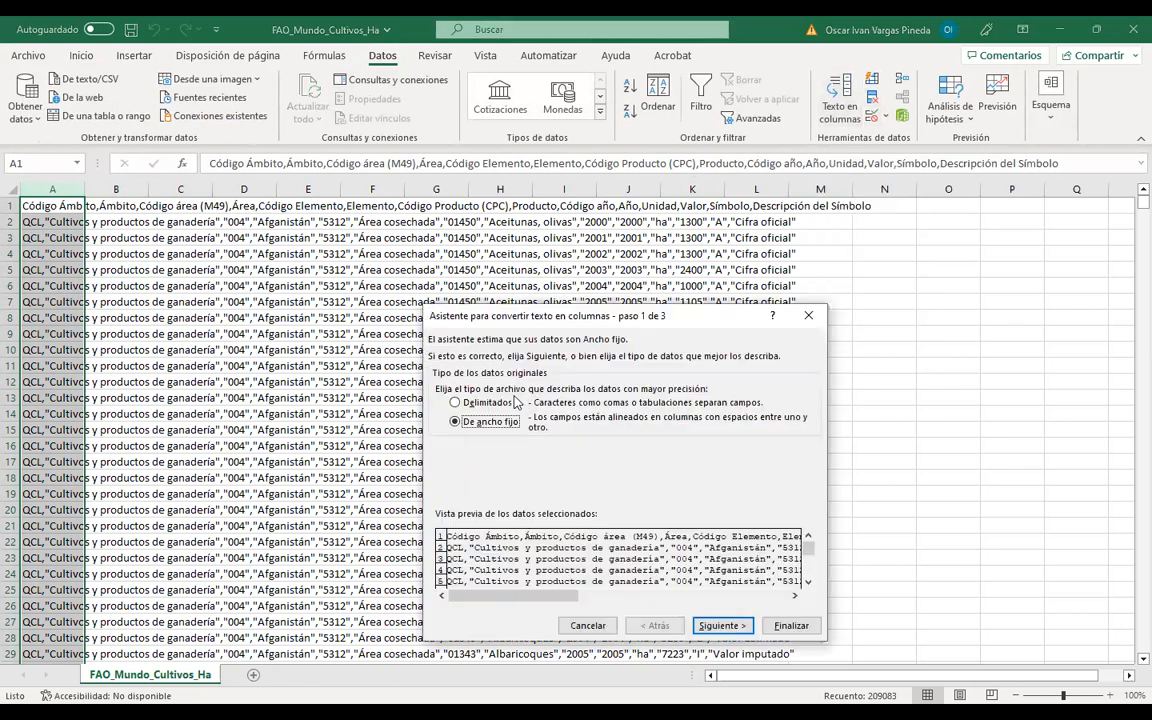
{"action": "left_click", "coordinate": [456, 402]}
{"action": "left_click", "coordinate": [725, 629]}
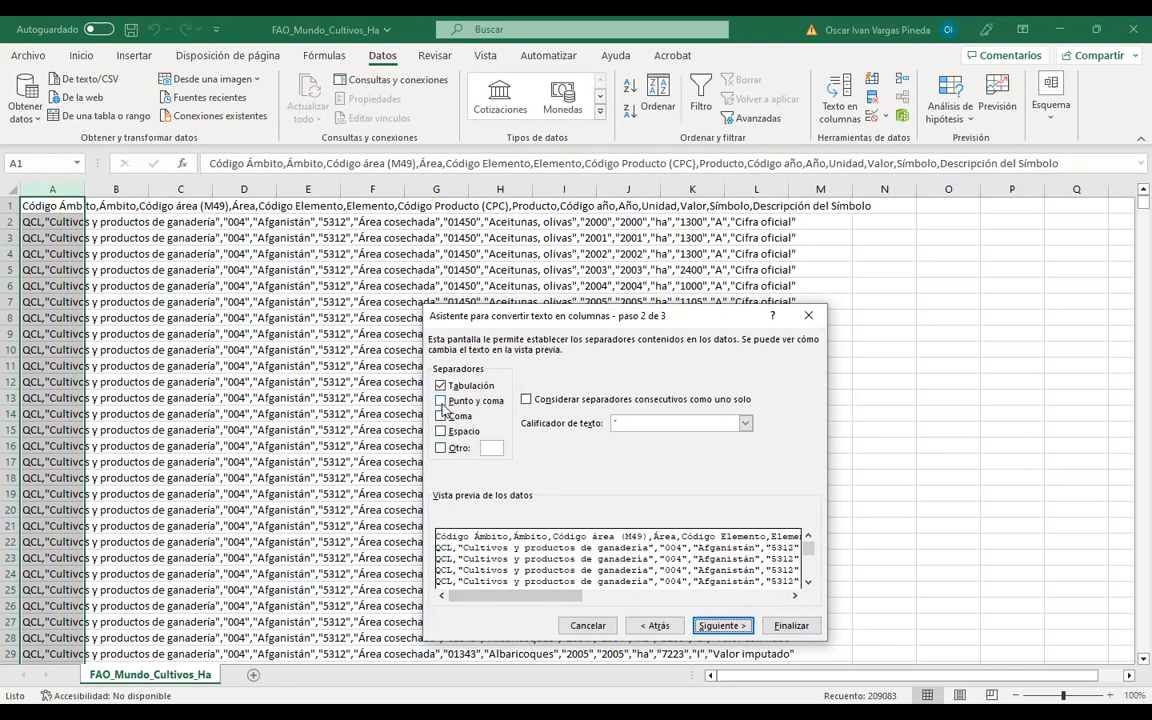
{"action": "left_click", "coordinate": [445, 417]}
{"action": "left_click", "coordinate": [716, 626]}
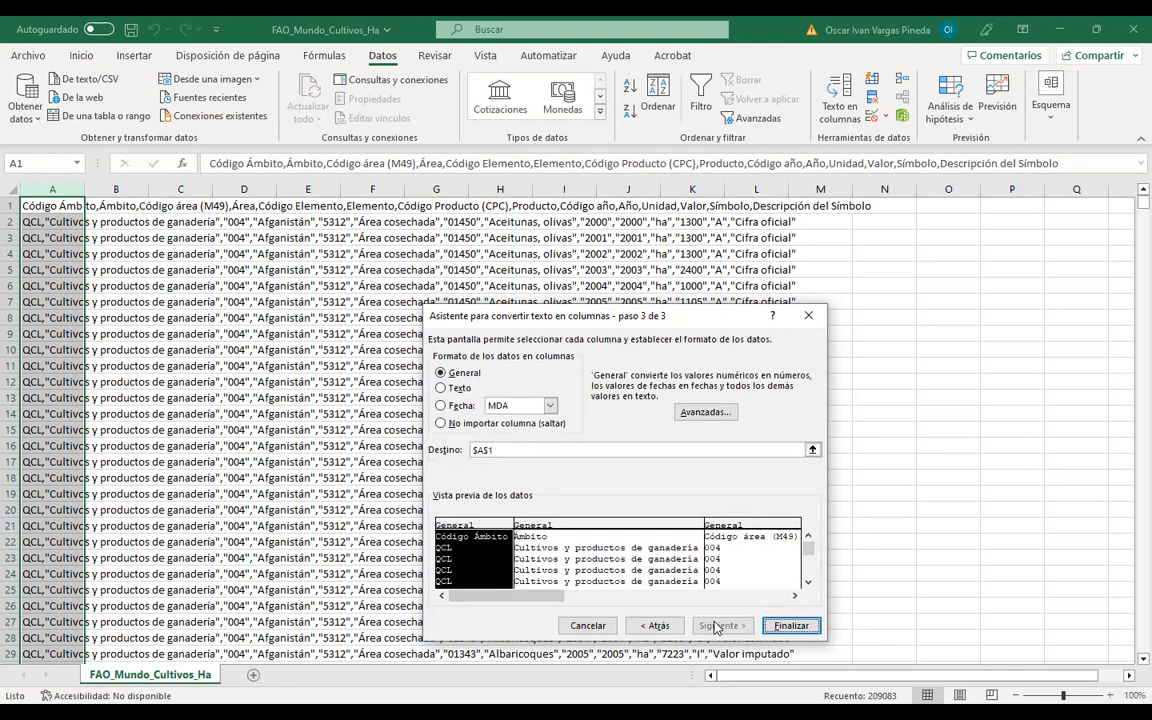
{"action": "key", "text": "Return"}
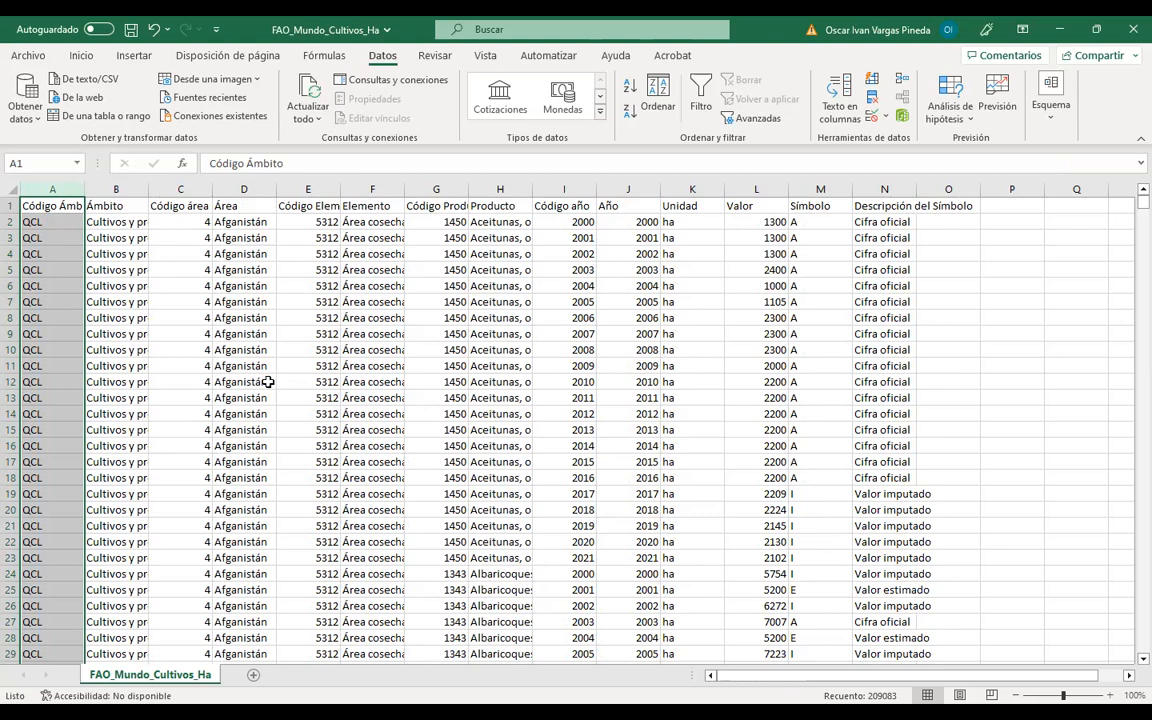
Examine the split data from the first record down to the last row, and return to the beginning of the sheet
{"action": "left_click", "coordinate": [180, 334]}
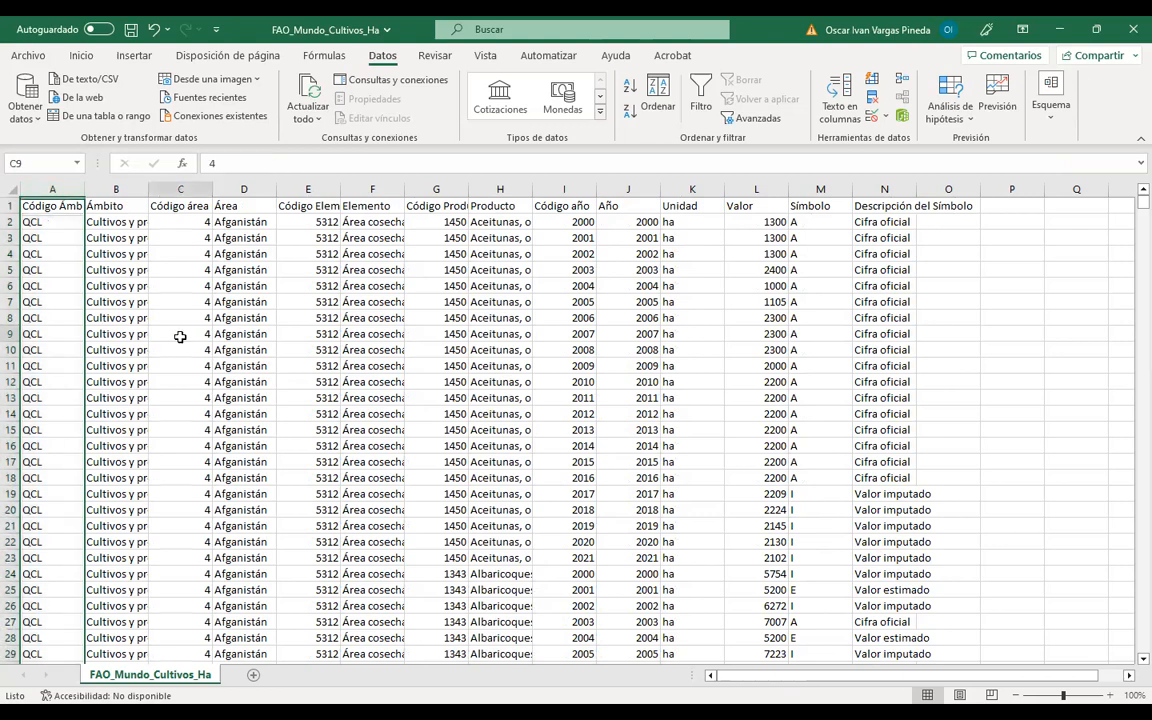
{"action": "left_click", "coordinate": [54, 221]}
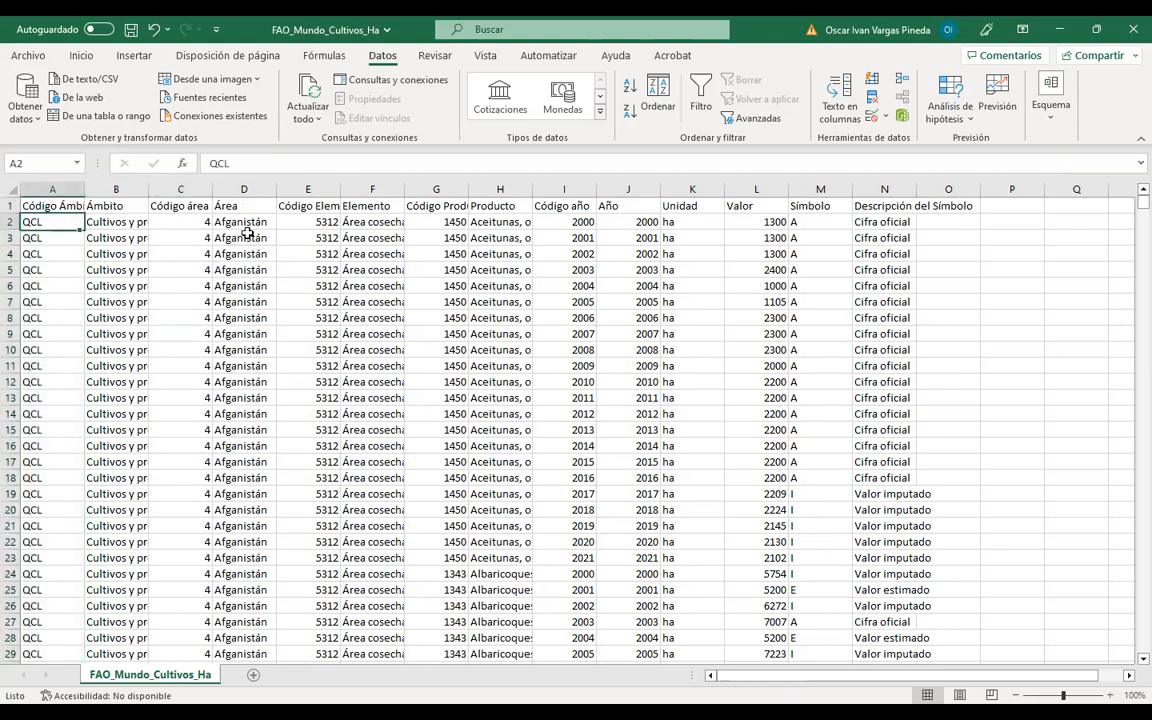
{"action": "key", "text": "ctrl+shift+Down"}
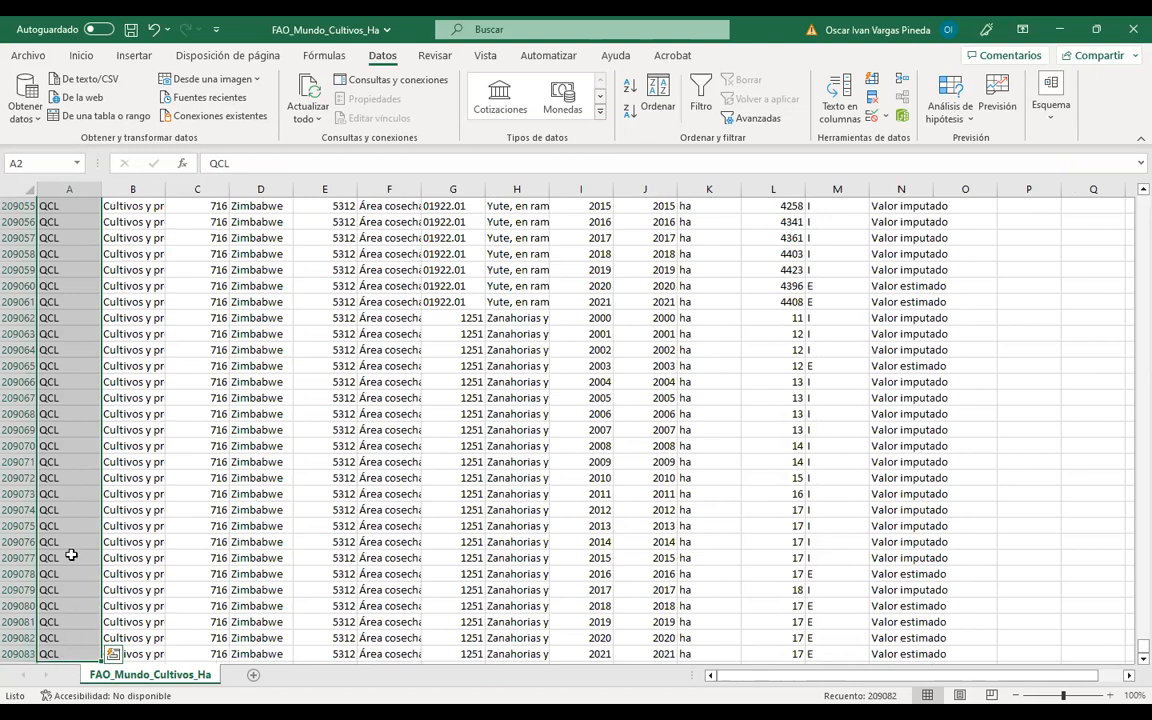
{"action": "left_click", "coordinate": [1095, 573]}
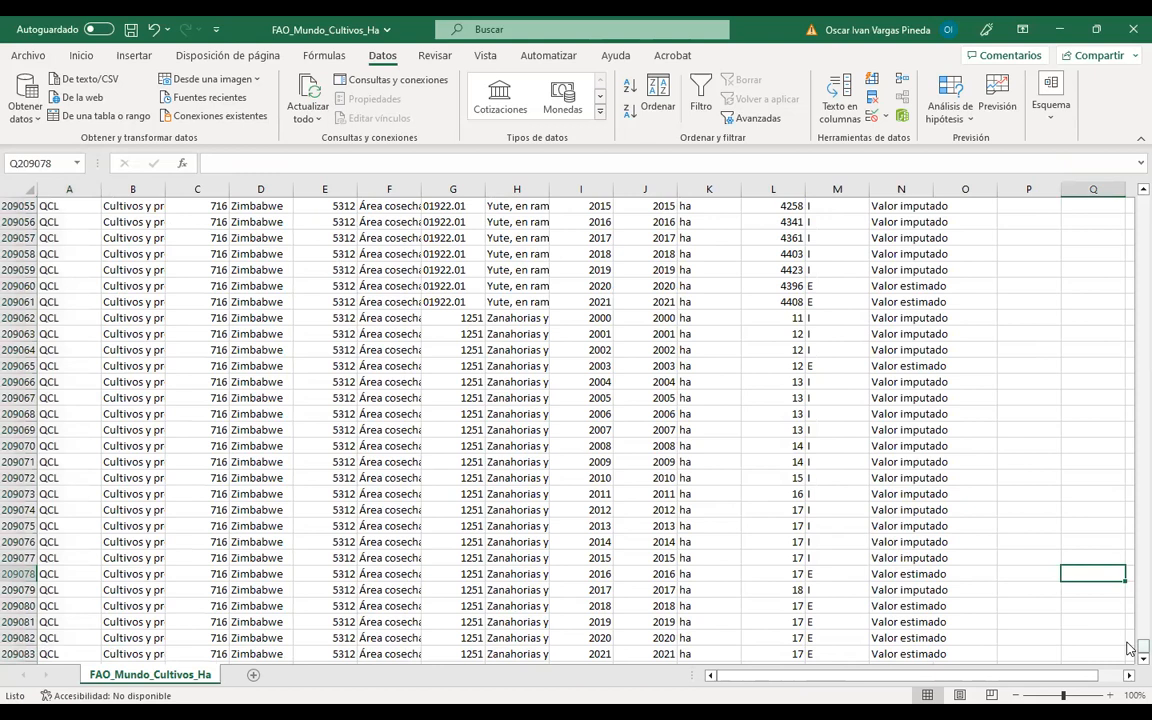
{"action": "left_click_drag", "start_coordinate": [1130, 648], "coordinate": [1131, 170]}
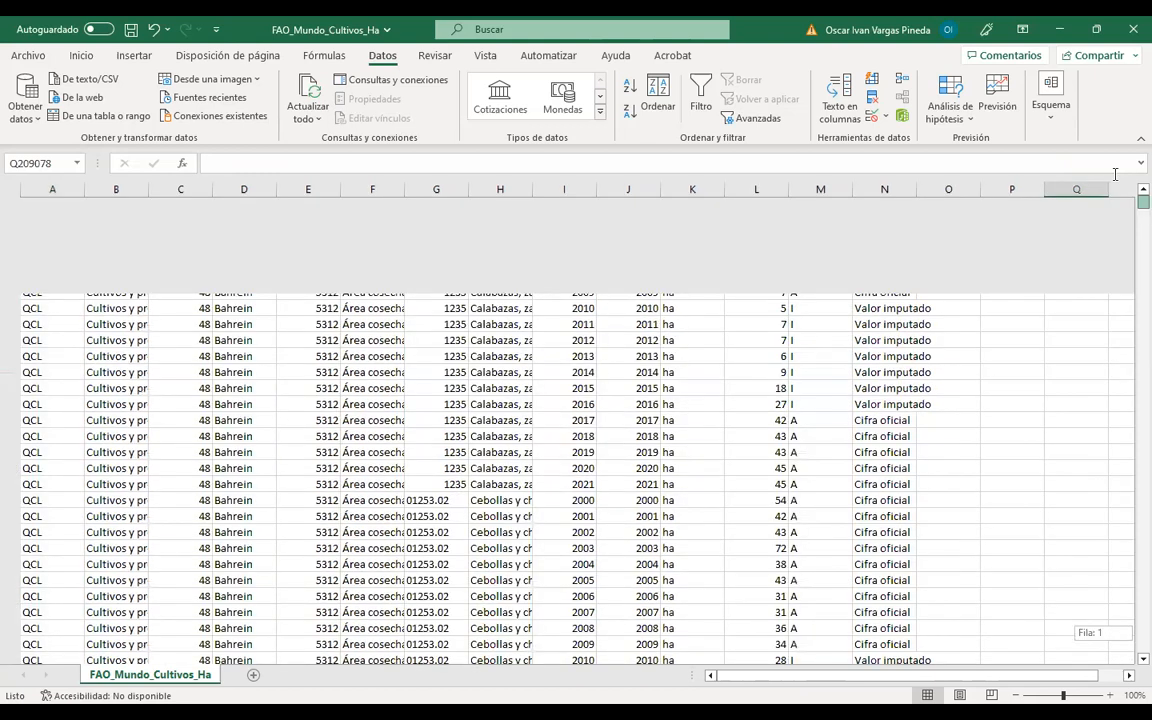
{"action": "key", "text": "F2"}
{"action": "left_click_drag", "start_coordinate": [1136, 647], "coordinate": [1130, 190]}
{"action": "left_click", "coordinate": [235, 384]}
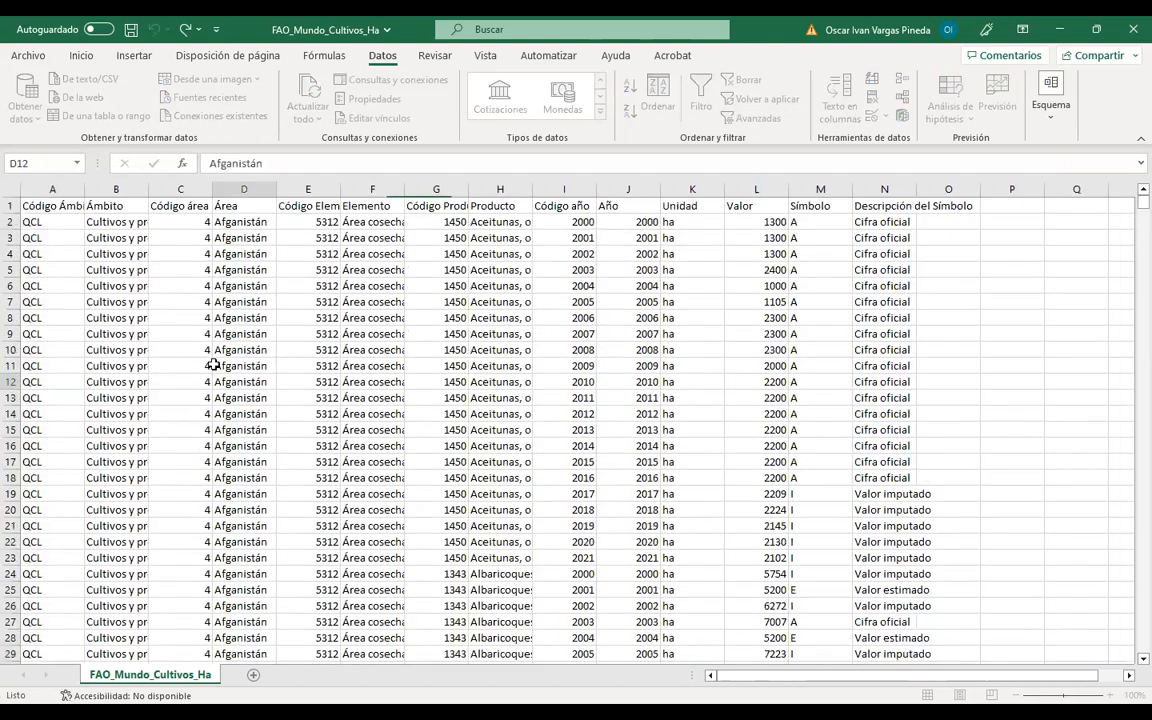
{"action": "left_click", "coordinate": [180, 320]}
{"action": "left_click", "coordinate": [118, 301]}
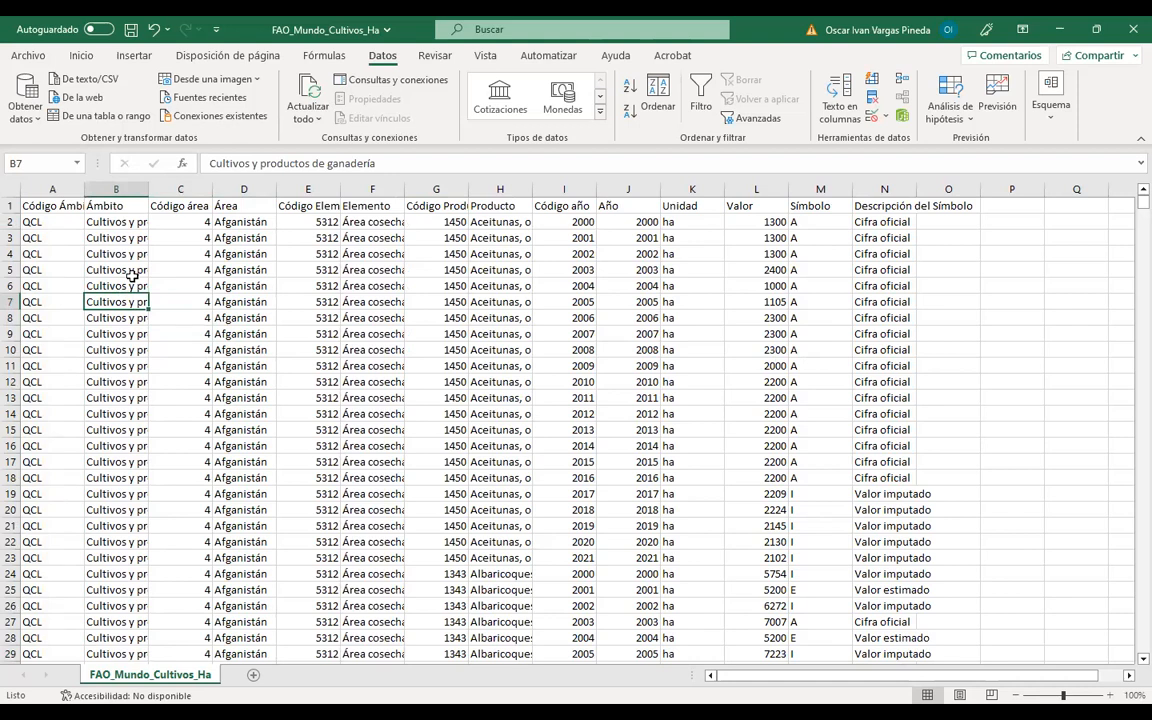
{"action": "left_click", "coordinate": [55, 238]}
{"action": "left_click", "coordinate": [59, 312]}
{"action": "left_click", "coordinate": [250, 301]}
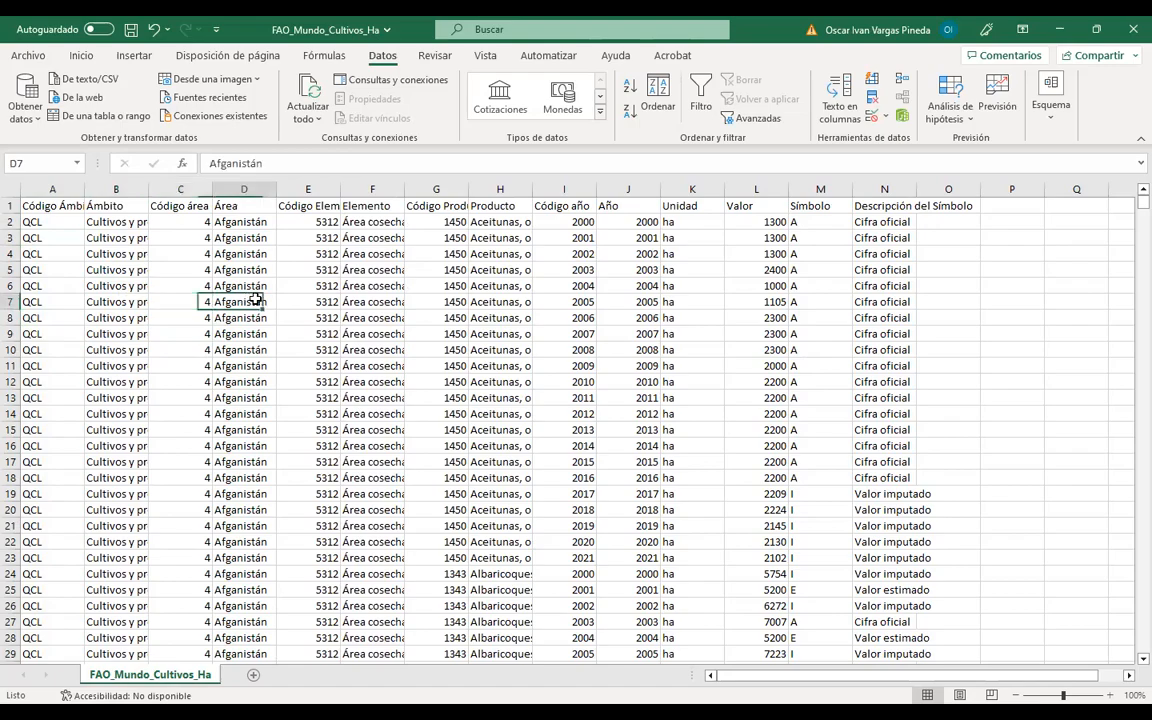
{"action": "left_click", "coordinate": [125, 238]}
Save the file in the Descargas folder as an Excel workbook (Libro de Excel), keeping the name FAO_Mundo_Cultivos_Ha
{"action": "left_click", "coordinate": [28, 55]}
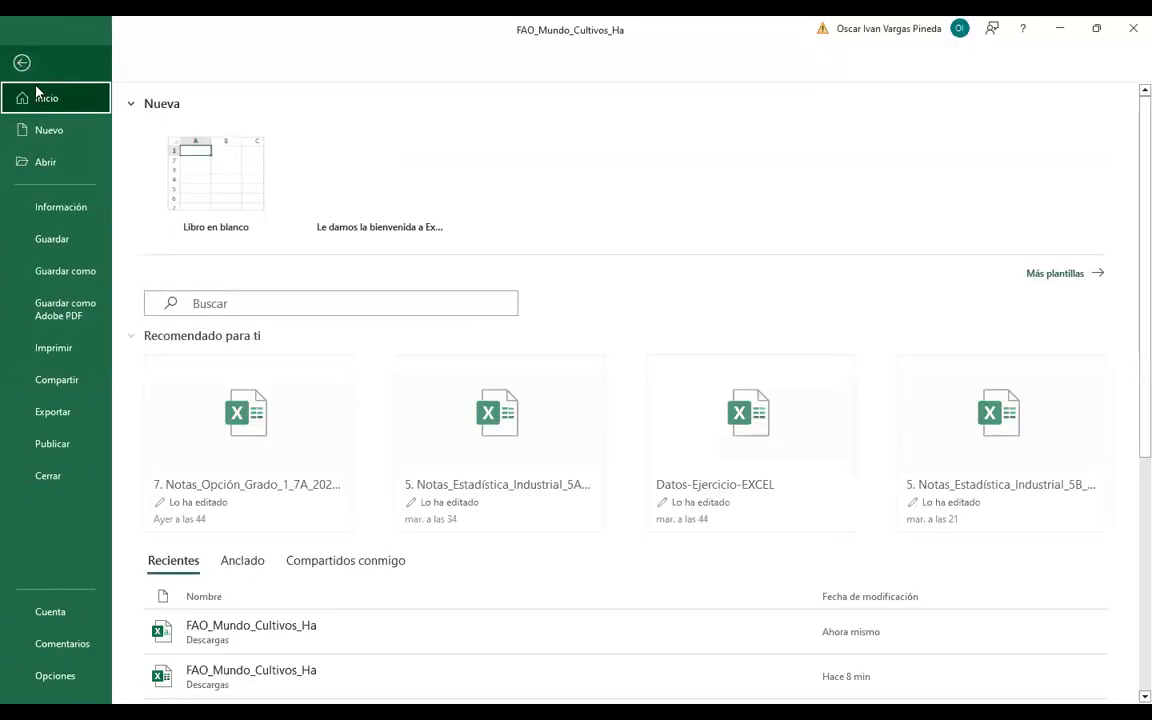
{"action": "left_click", "coordinate": [78, 281]}
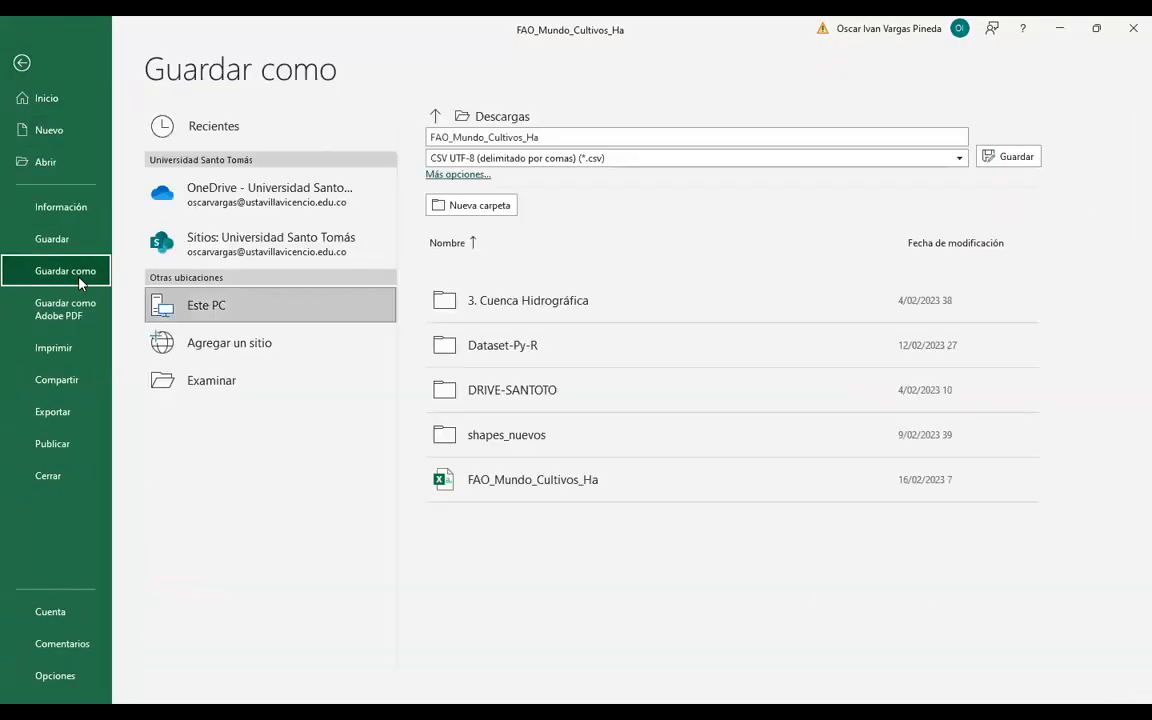
{"action": "left_click", "coordinate": [203, 305]}
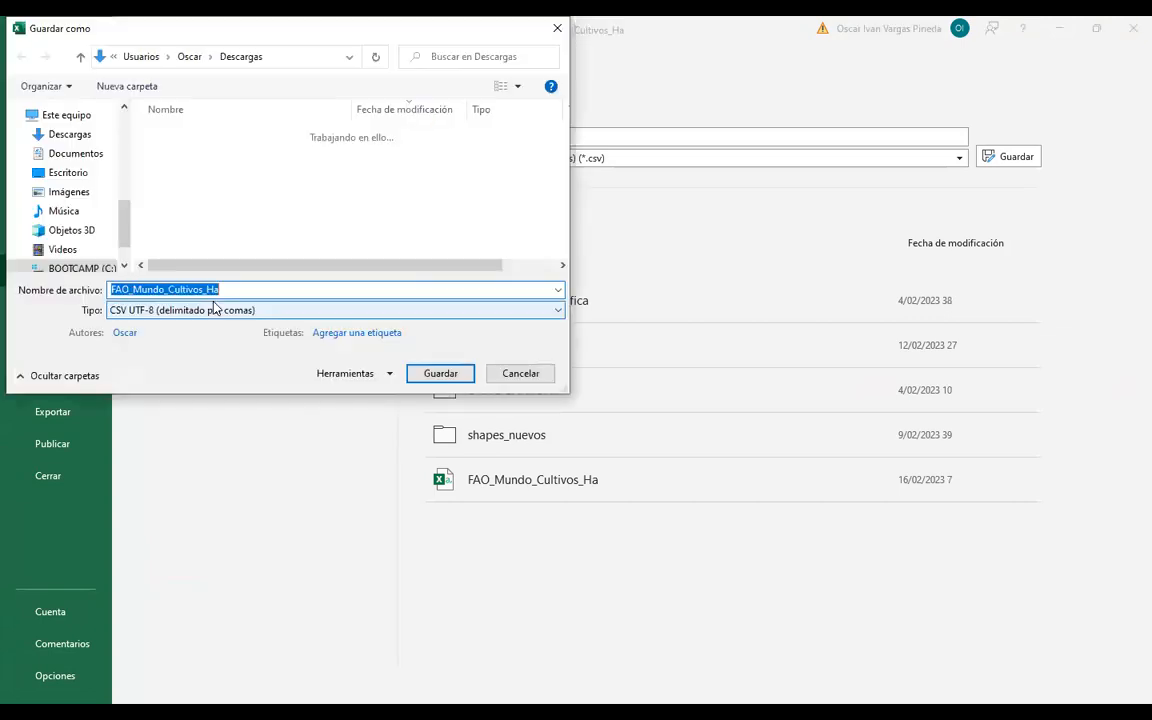
{"action": "left_click", "coordinate": [219, 289]}
{"action": "left_click_drag", "start_coordinate": [130, 290], "coordinate": [208, 290]}
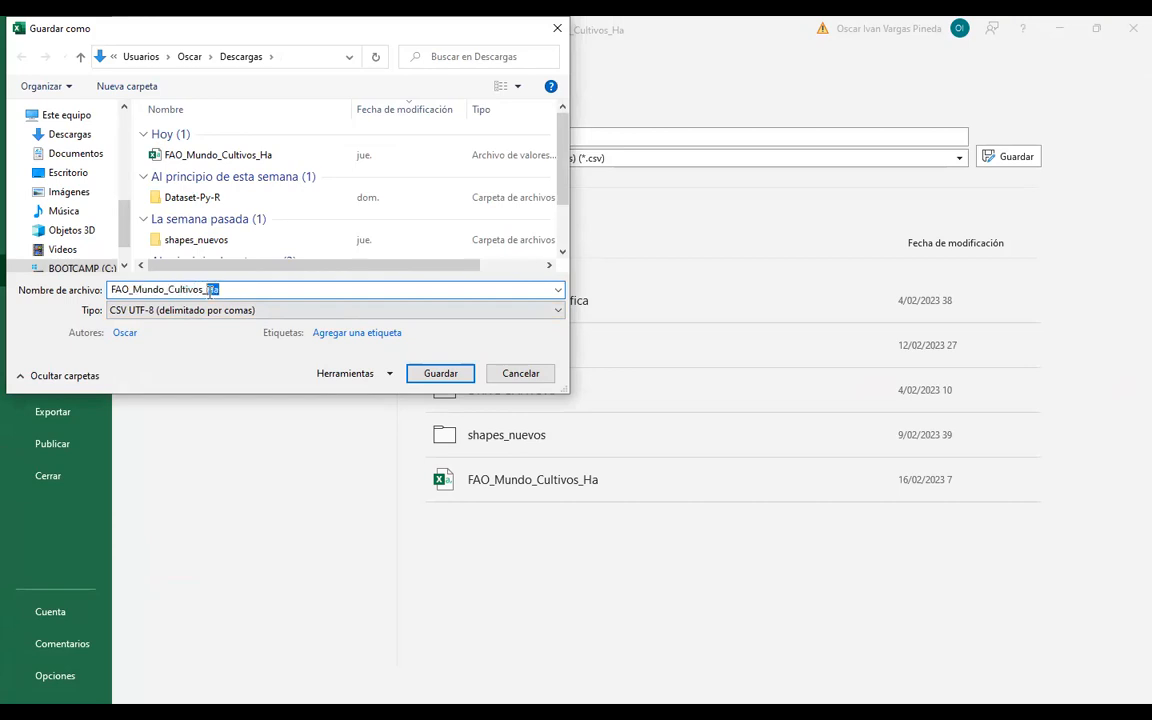
{"action": "left_click", "coordinate": [240, 311]}
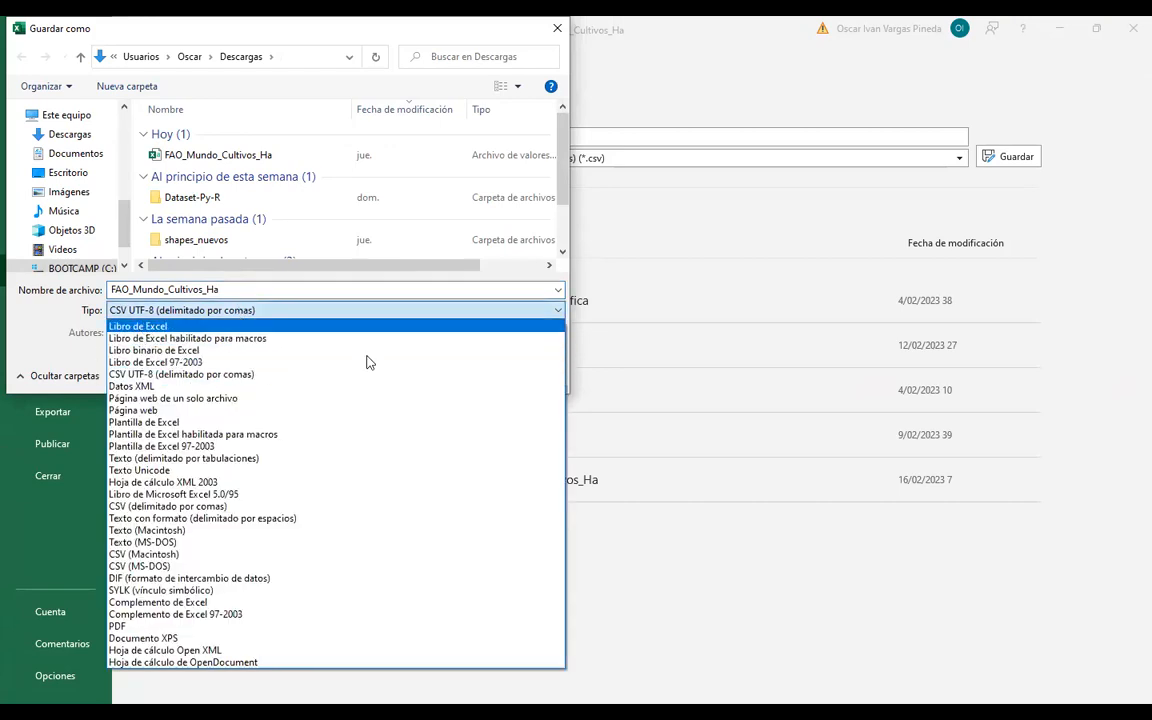
{"action": "left_click", "coordinate": [285, 326]}
{"action": "left_click", "coordinate": [437, 395]}
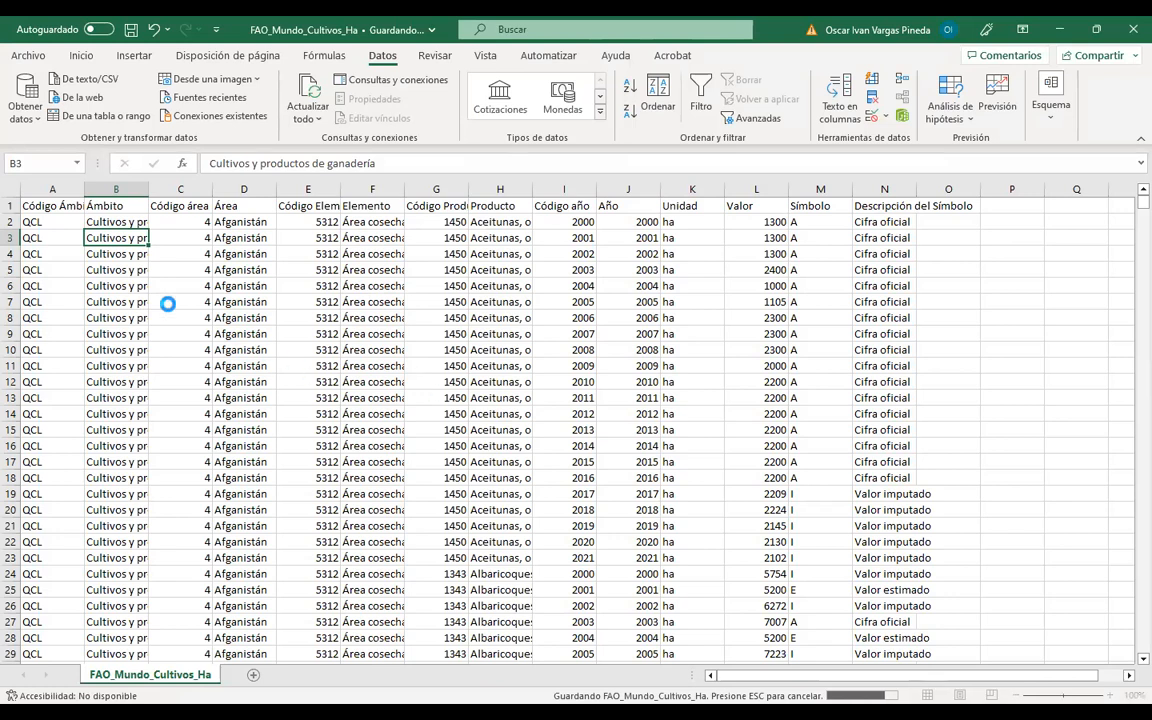
{"action": "left_click", "coordinate": [284, 272]}
{"action": "left_click", "coordinate": [255, 354]}
{"action": "left_click", "coordinate": [381, 409]}
{"action": "left_click", "coordinate": [506, 397]}
{"action": "left_click", "coordinate": [400, 350]}
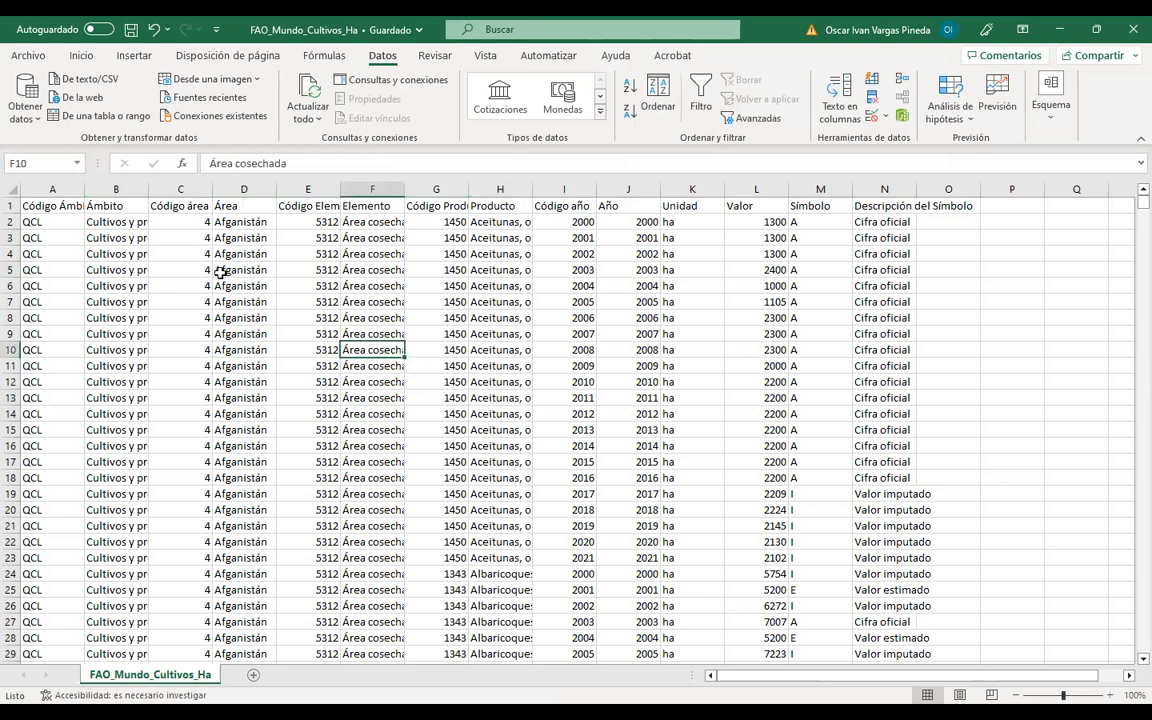
{"action": "left_click", "coordinate": [250, 300]}
{"action": "left_click", "coordinate": [350, 459]}
{"action": "left_click", "coordinate": [565, 494]}
{"action": "left_click", "coordinate": [177, 380]}
{"action": "left_click", "coordinate": [591, 363]}
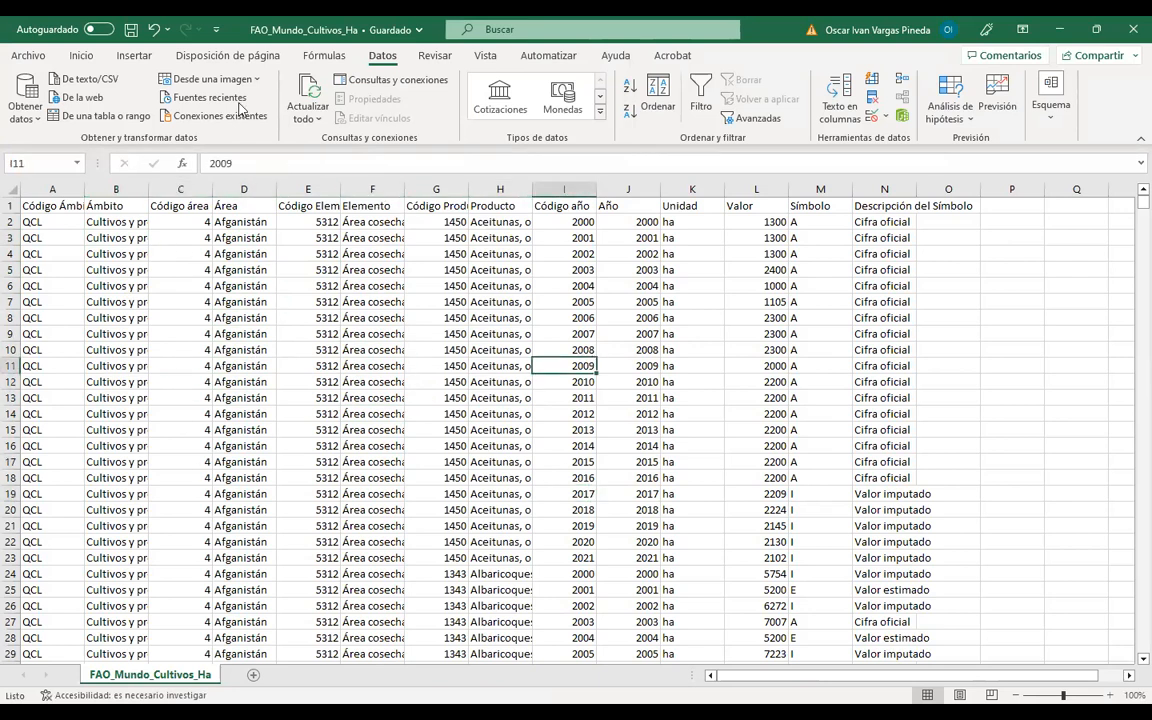
Convert the data range $A$1:$N$209083 into a table with headers
{"action": "left_click", "coordinate": [138, 56]}
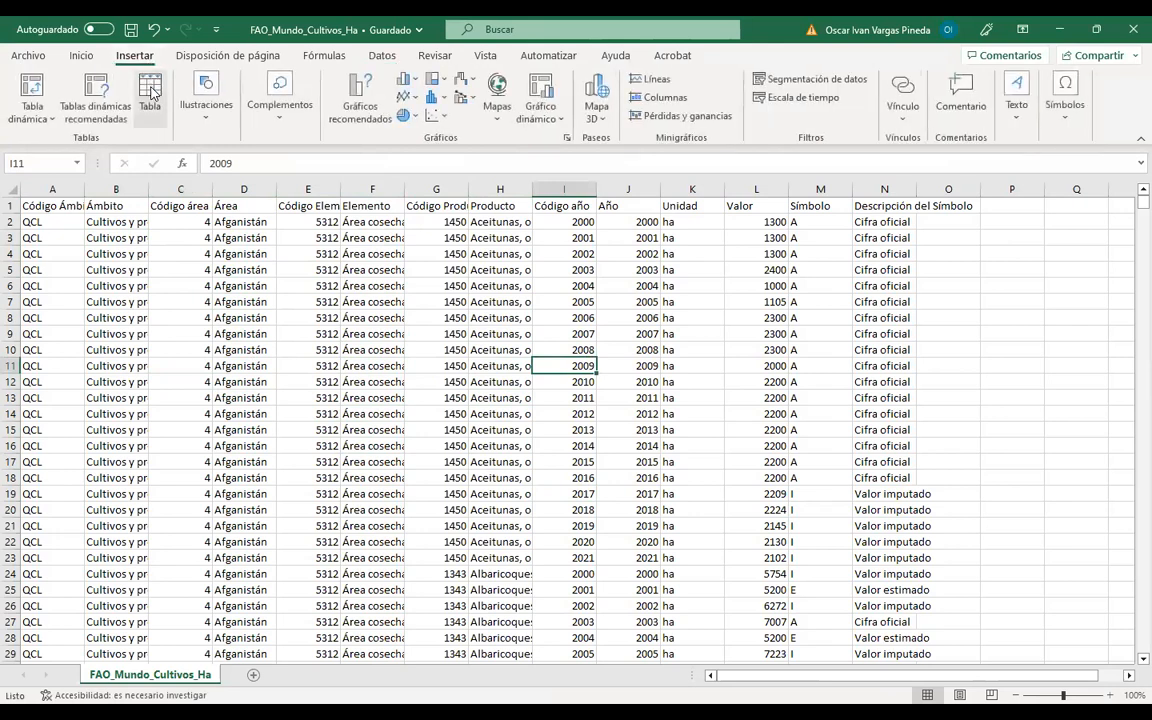
{"action": "left_click", "coordinate": [152, 103]}
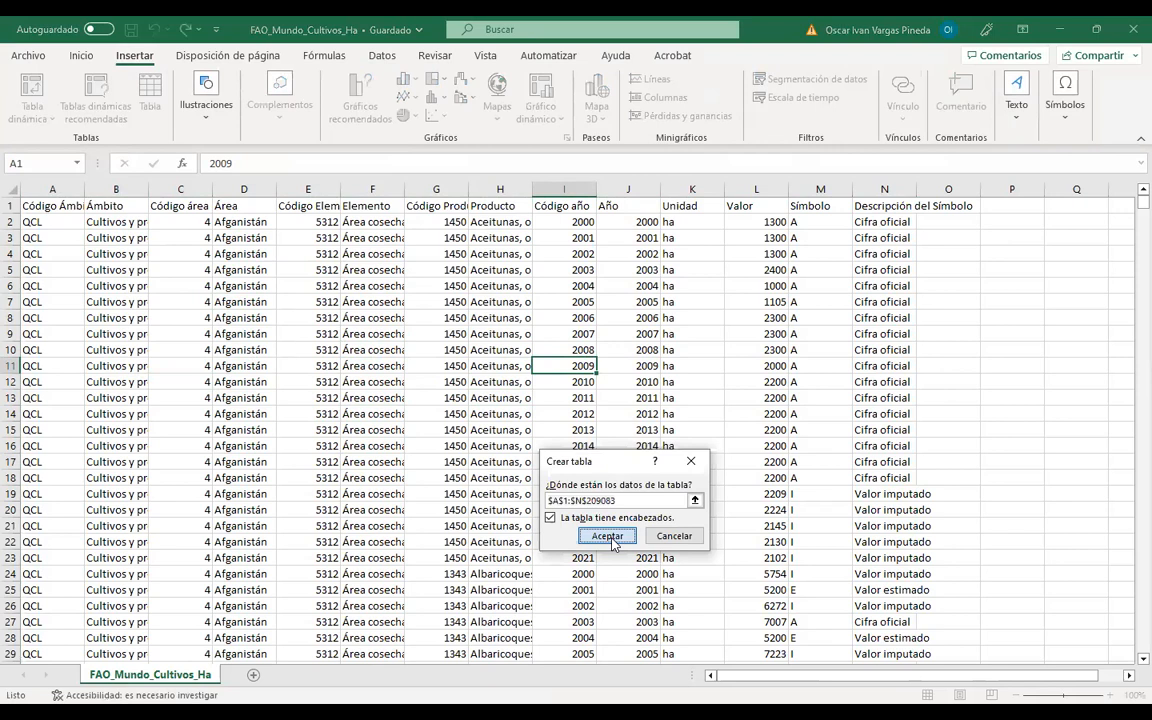
{"action": "left_click", "coordinate": [607, 536]}
{"action": "left_click", "coordinate": [292, 365]}
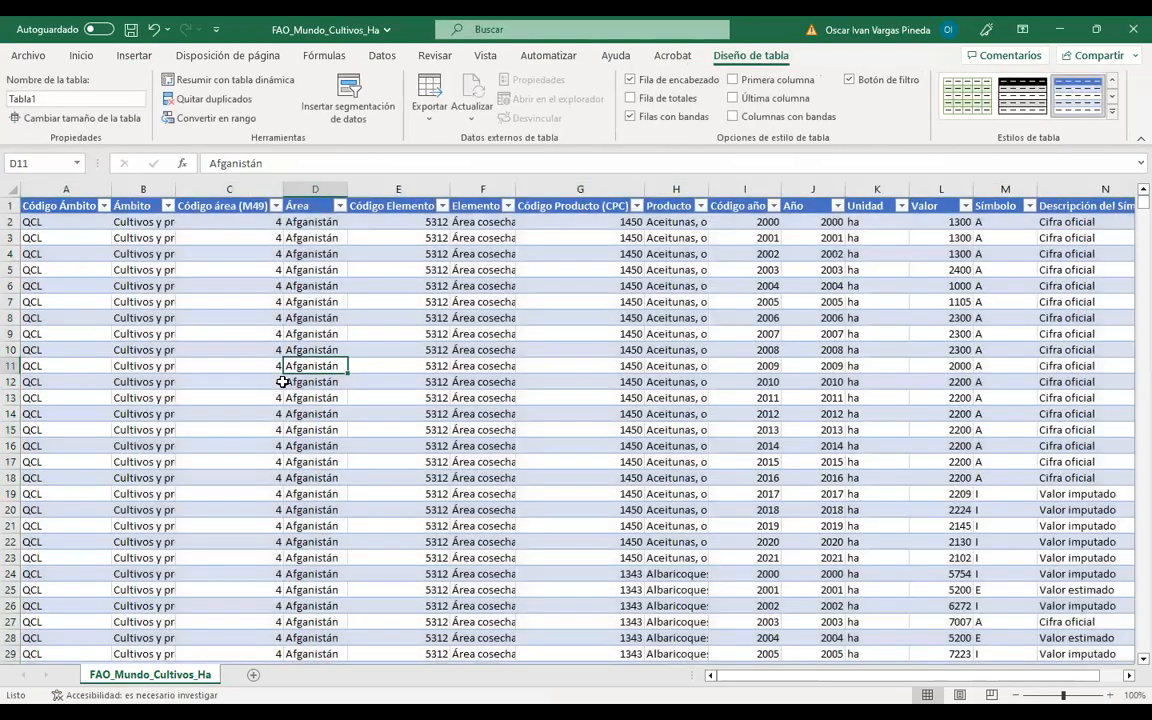
Delete the first three table columns: Código Ámbito, Ámbito and Código área (M49)
{"action": "left_click", "coordinate": [67, 190]}
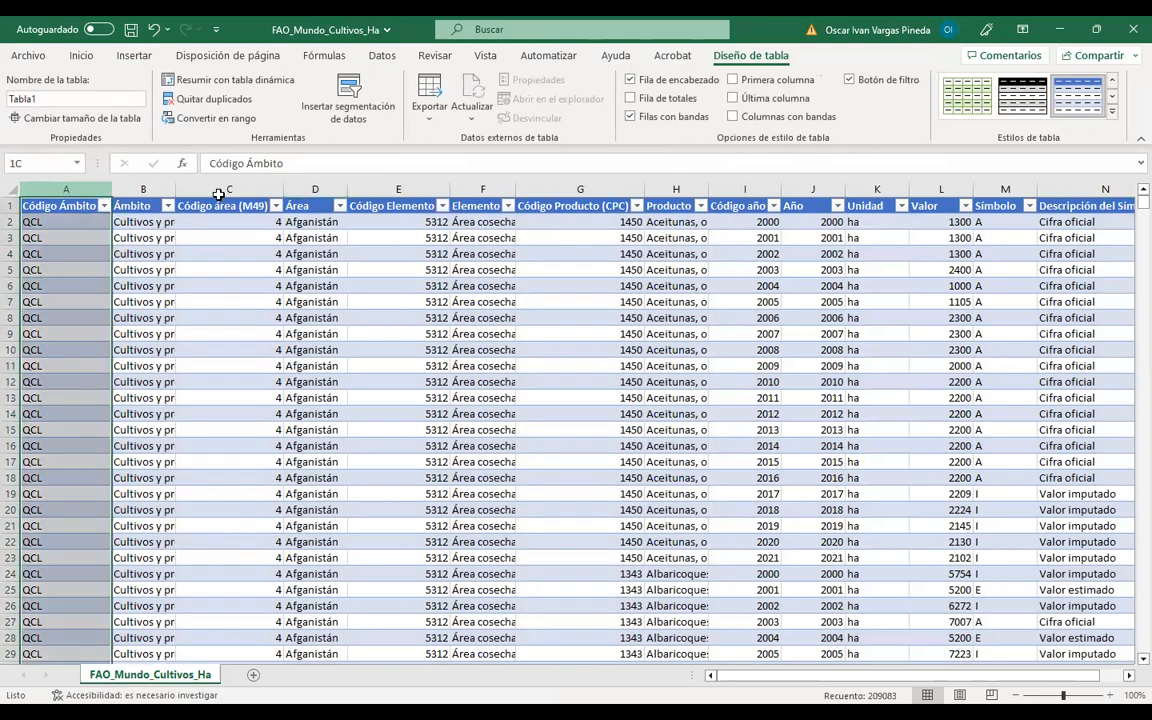
{"action": "left_click_drag", "start_coordinate": [241, 190], "coordinate": [241, 187]}
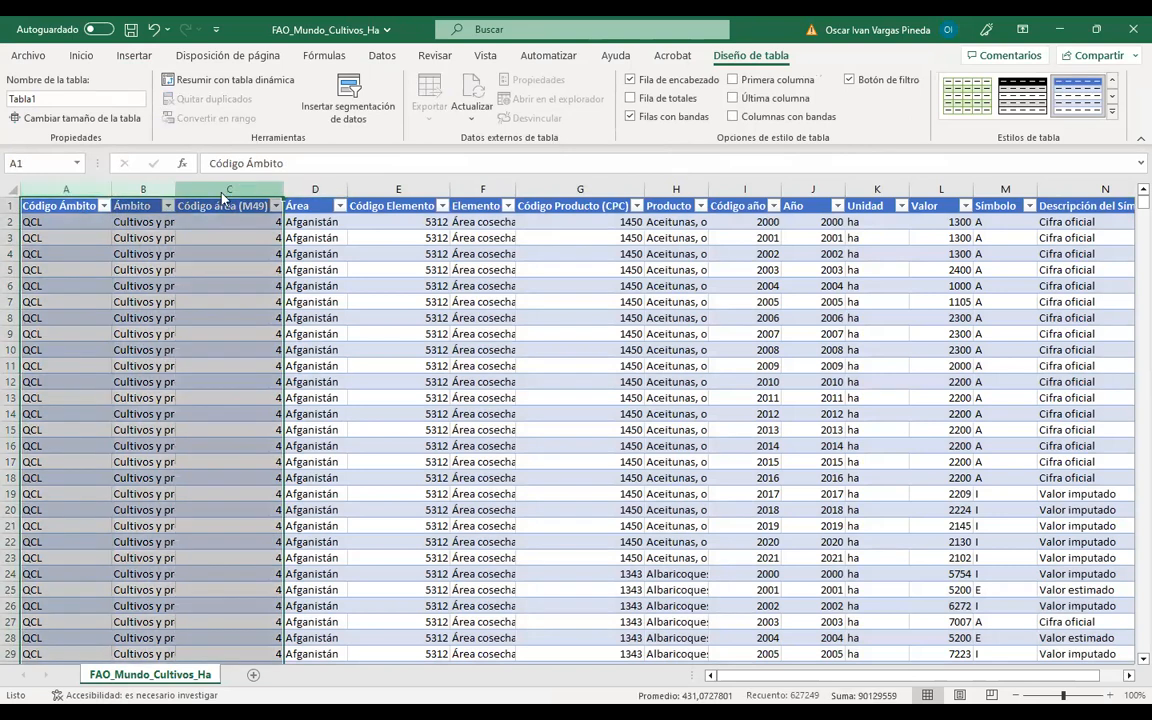
{"action": "right_click", "coordinate": [246, 195]}
{"action": "left_click", "coordinate": [290, 372]}
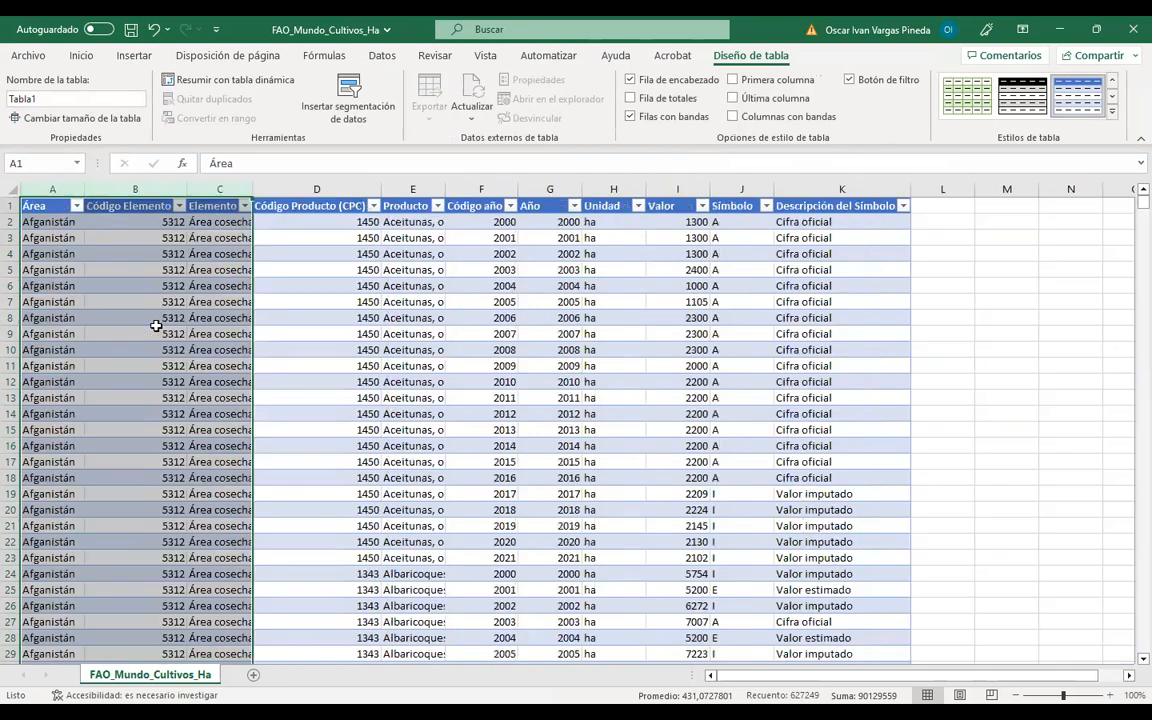
Rename the Área column header in cell A1 as País
{"action": "left_click", "coordinate": [27, 221]}
{"action": "left_click", "coordinate": [44, 207]}
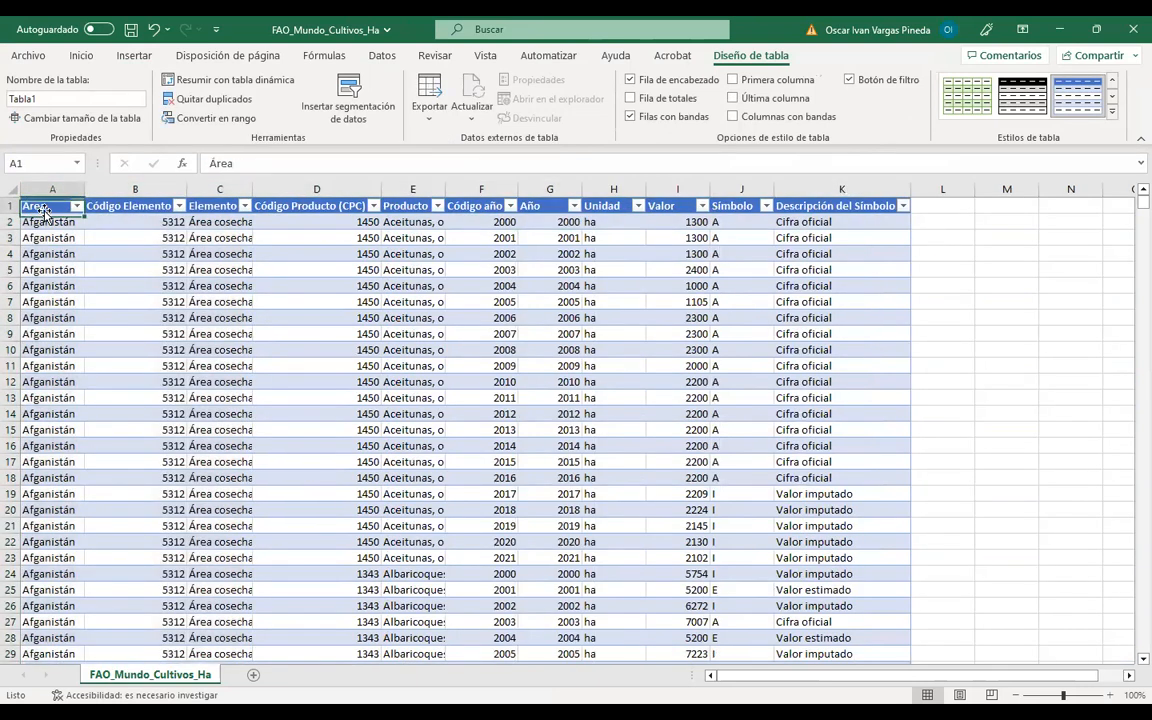
{"action": "type", "text": "País"}
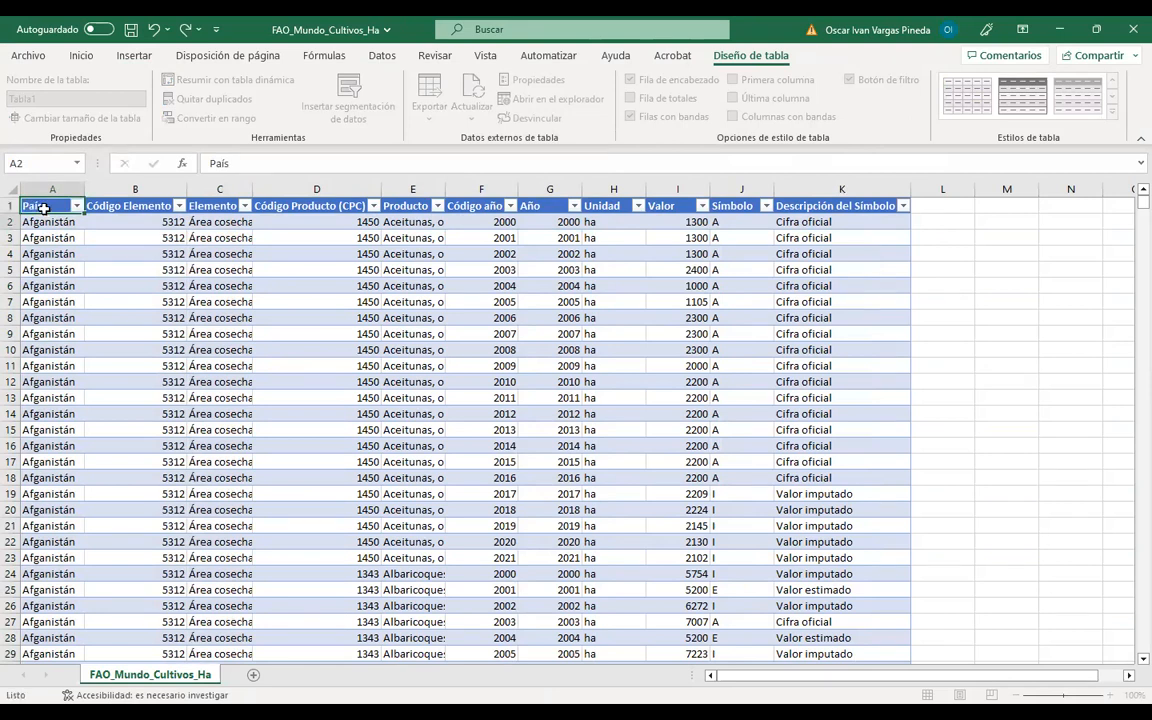
{"action": "key", "text": "Return"}
Delete the Código Elemento column from the table
{"action": "key", "text": "Up"}
{"action": "key", "text": "Right"}
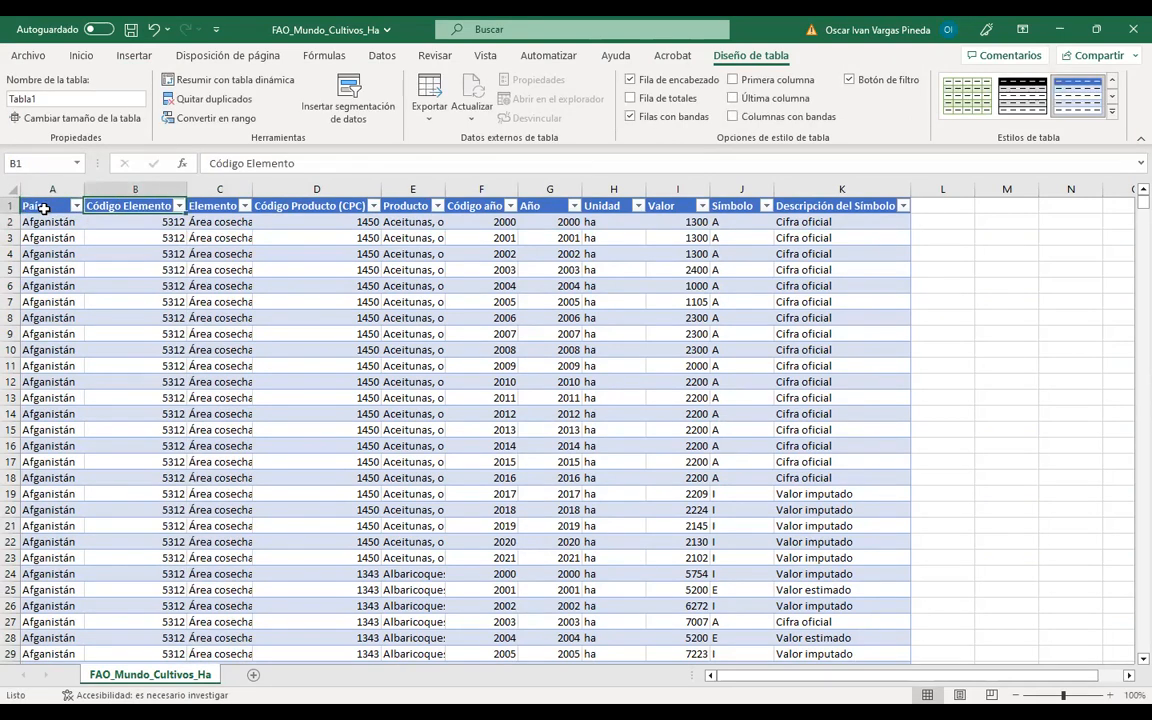
{"action": "left_click", "coordinate": [126, 186]}
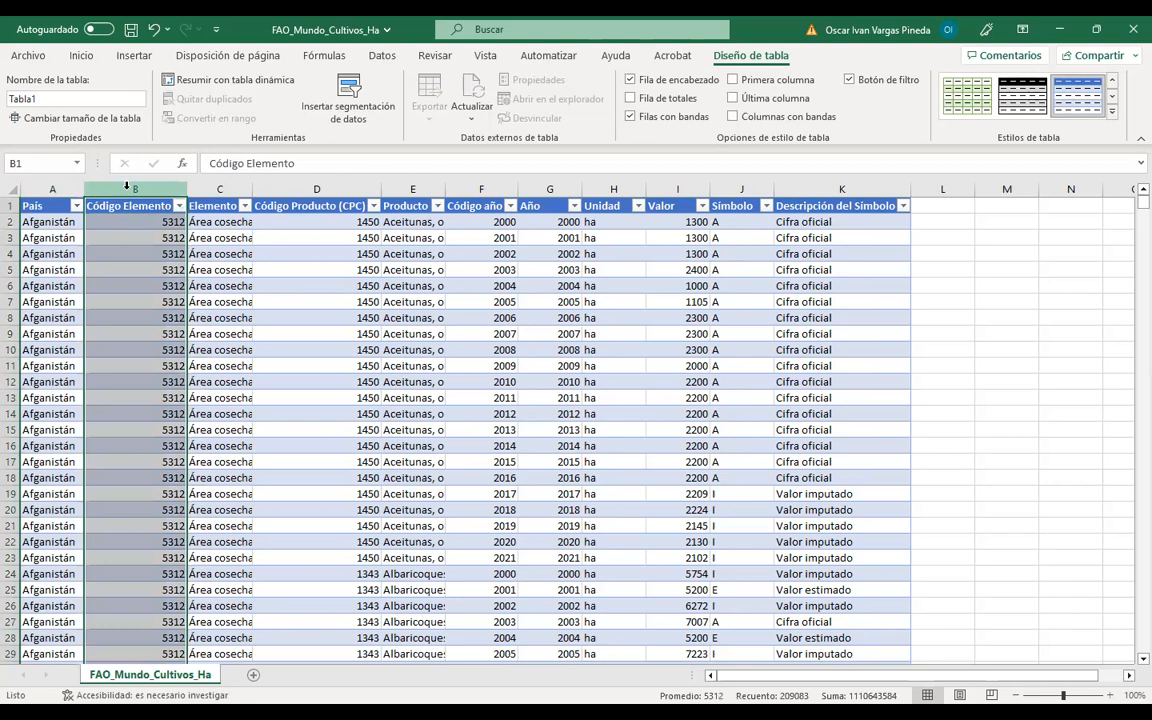
{"action": "key", "text": "ctrl+minus"}
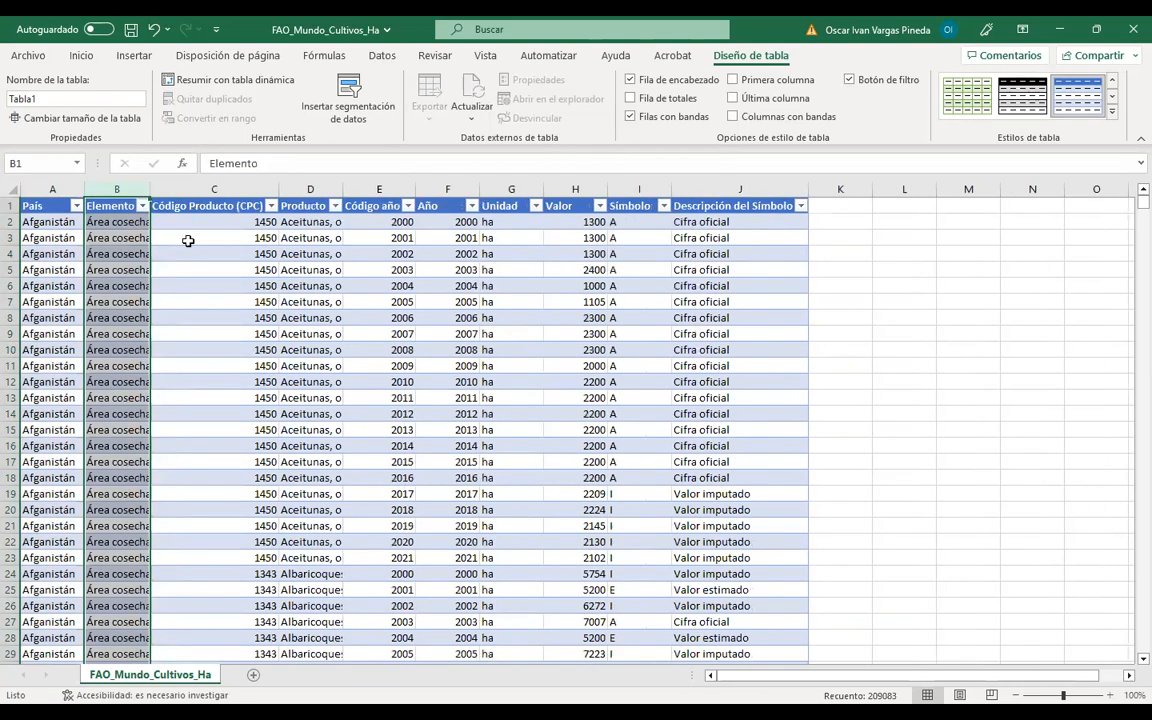
Delete the Código Producto (CPC) and Código año columns from the table
{"action": "left_click", "coordinate": [185, 250]}
{"action": "left_click", "coordinate": [211, 186]}
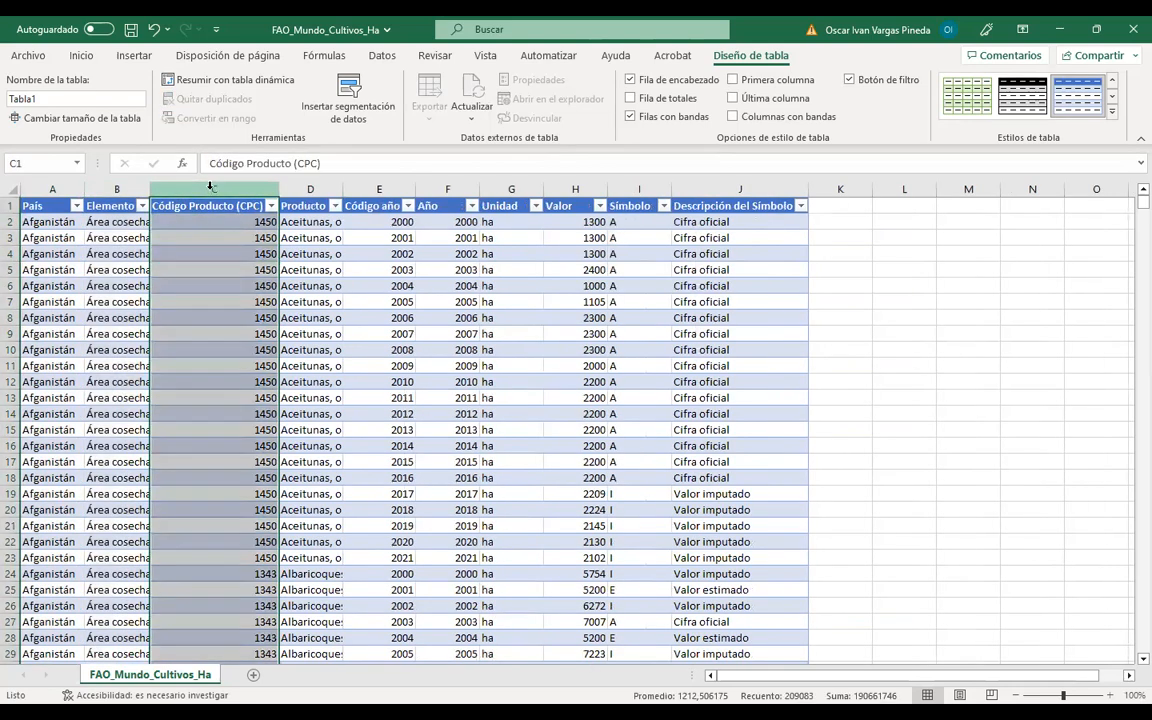
{"action": "key", "text": "ctrl+minus"}
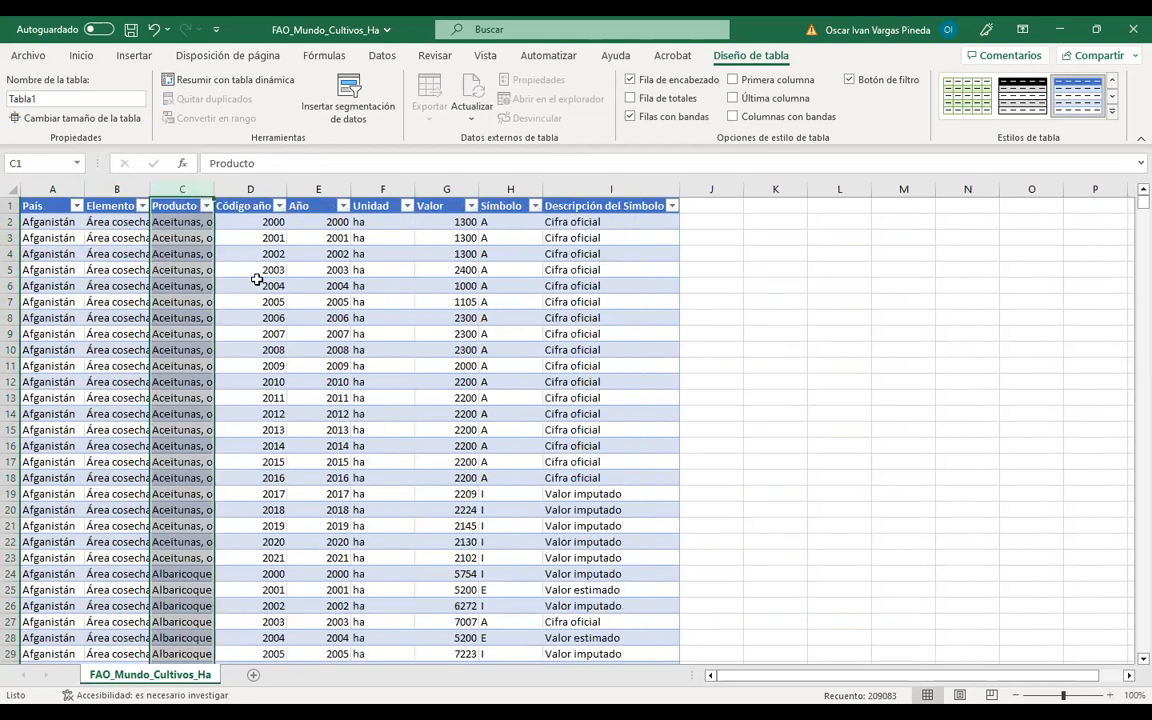
{"action": "left_click", "coordinate": [252, 186]}
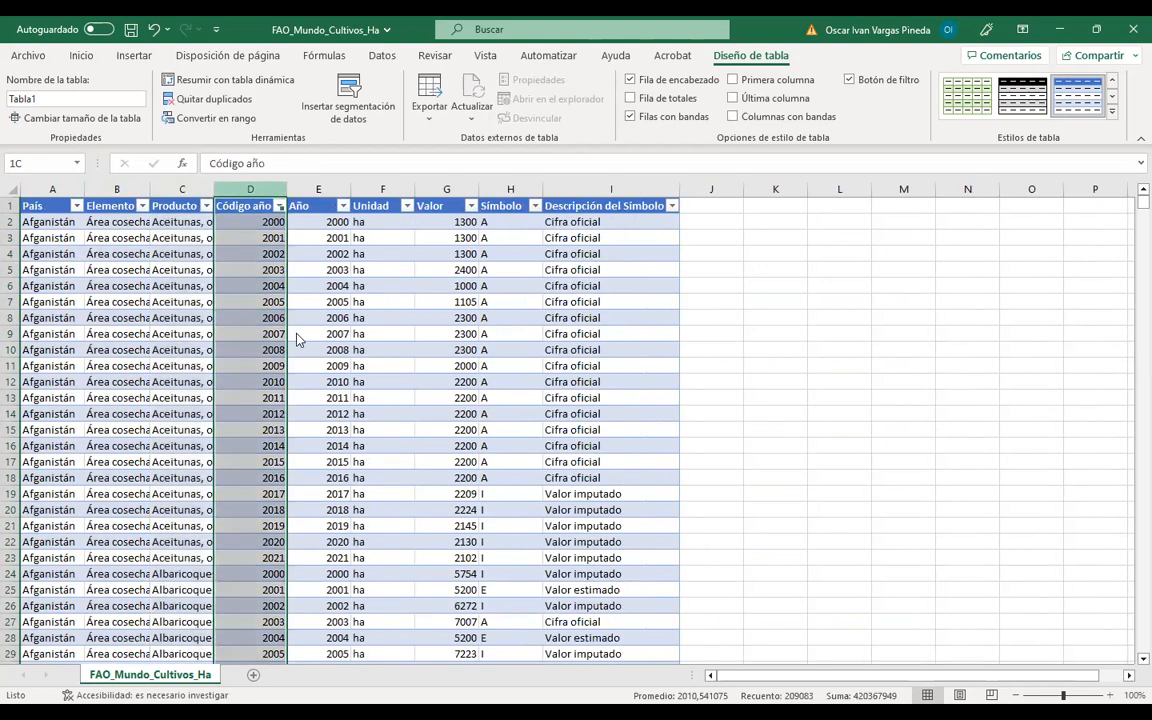
{"action": "right_click", "coordinate": [262, 189]}
{"action": "left_click", "coordinate": [319, 373]}
Rename the Producto column header in cell C1 as Cultivo
{"action": "left_click_drag", "start_coordinate": [111, 236], "coordinate": [108, 347]}
{"action": "left_click", "coordinate": [112, 335]}
{"action": "left_click", "coordinate": [168, 255]}
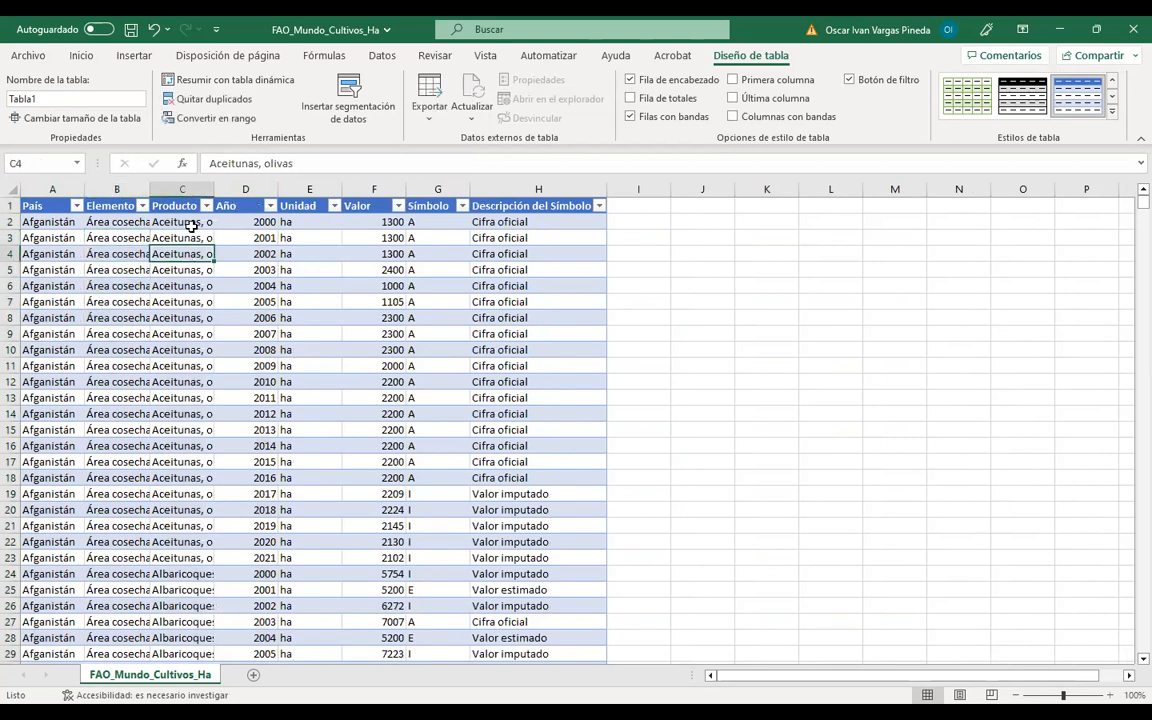
{"action": "left_click", "coordinate": [181, 208]}
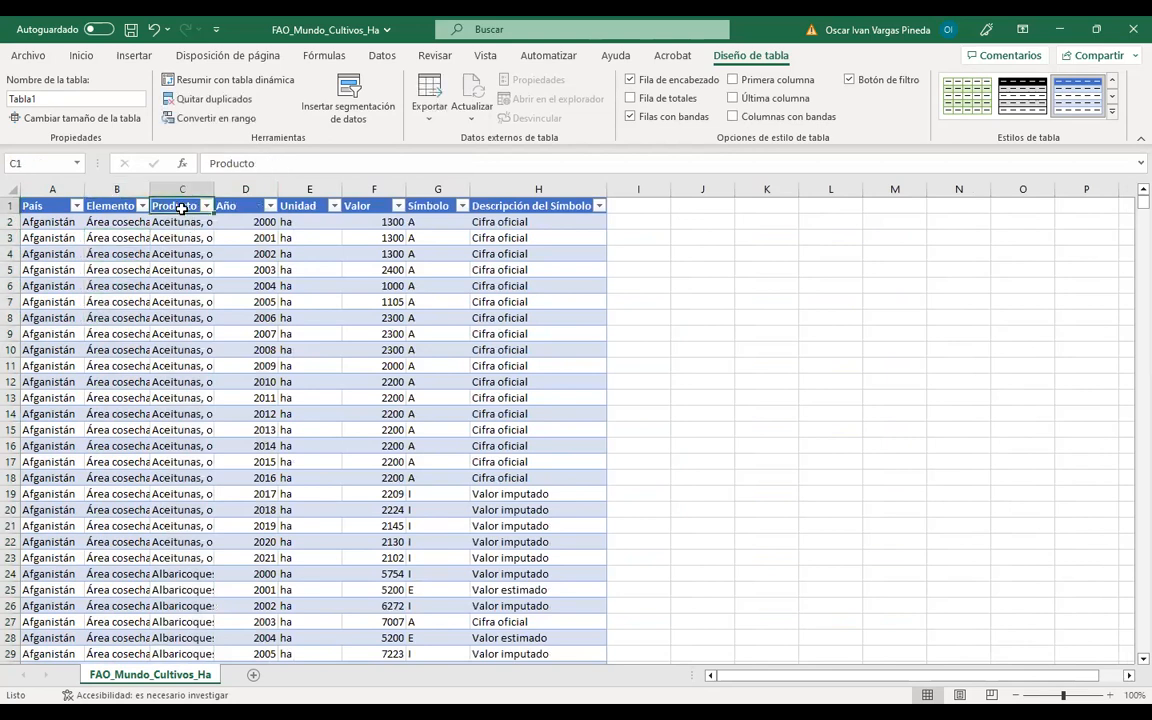
{"action": "type", "text": "Cultivo"}
{"action": "key", "text": "Return"}
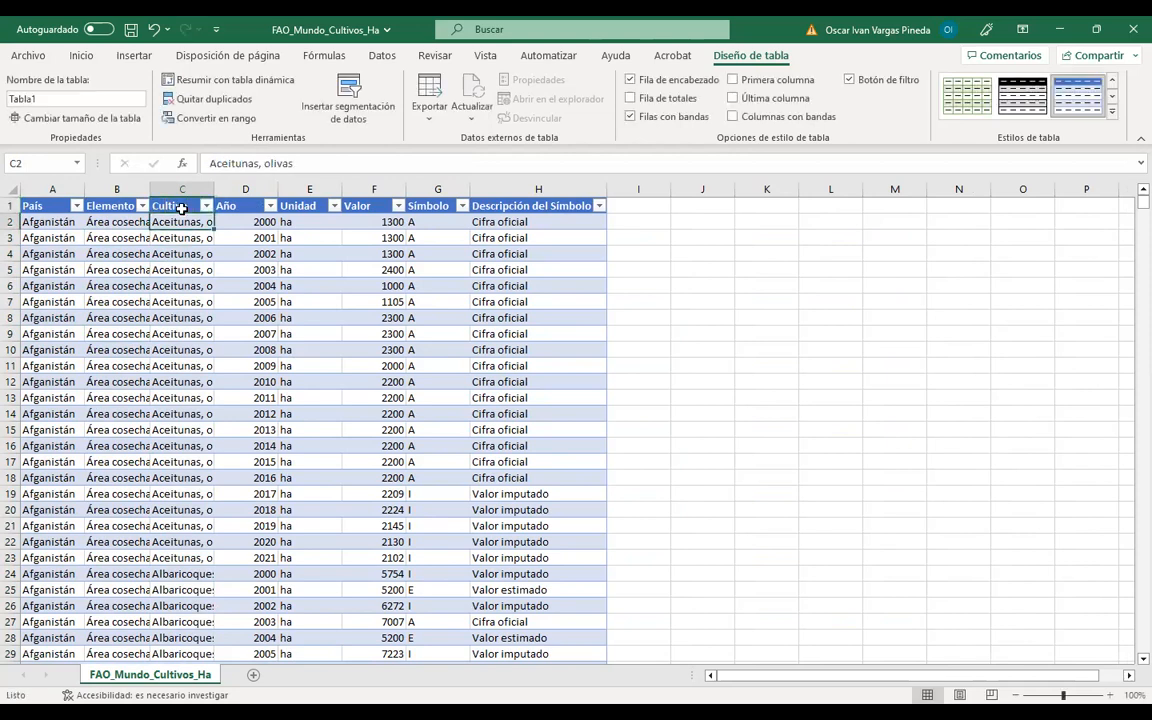
{"action": "key", "text": "Up"}
{"action": "key", "text": "Right"}
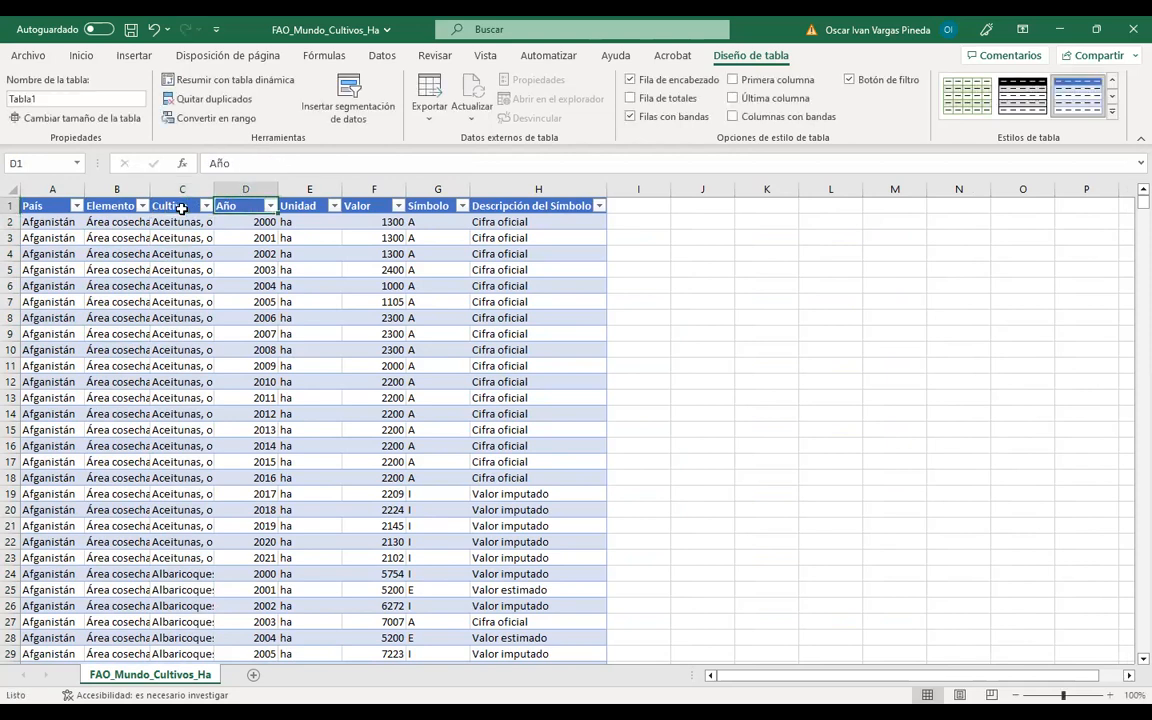
{"action": "key", "text": "Right"}
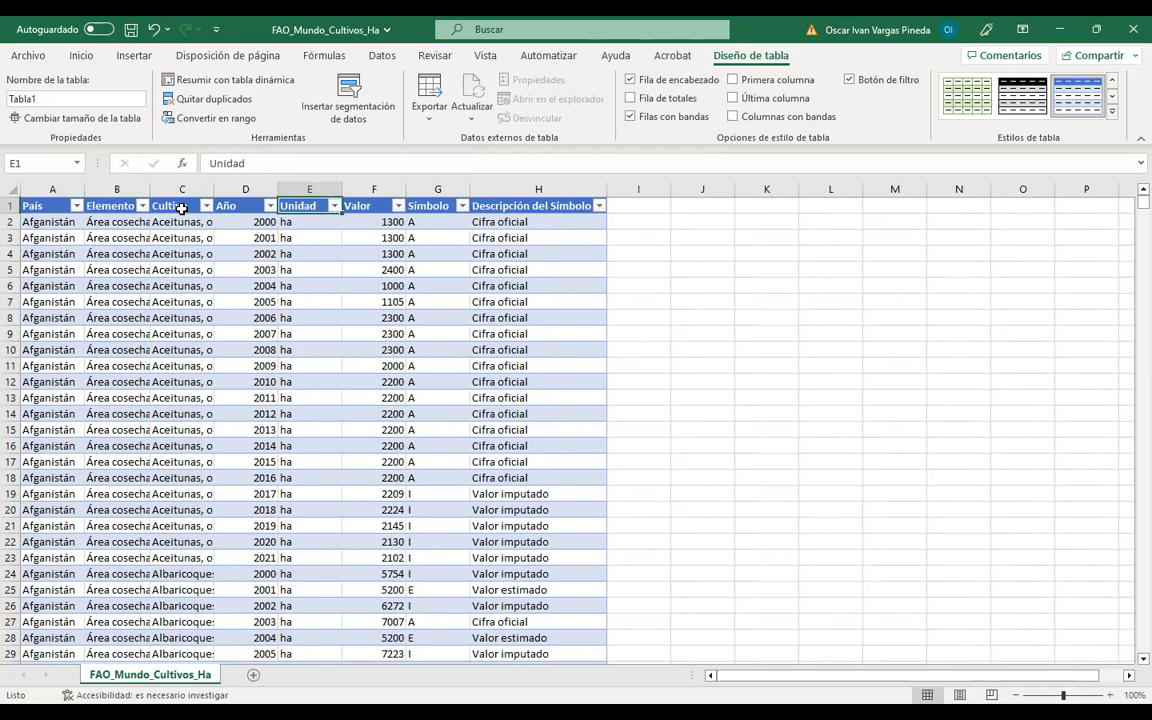
{"action": "left_click", "coordinate": [374, 267]}
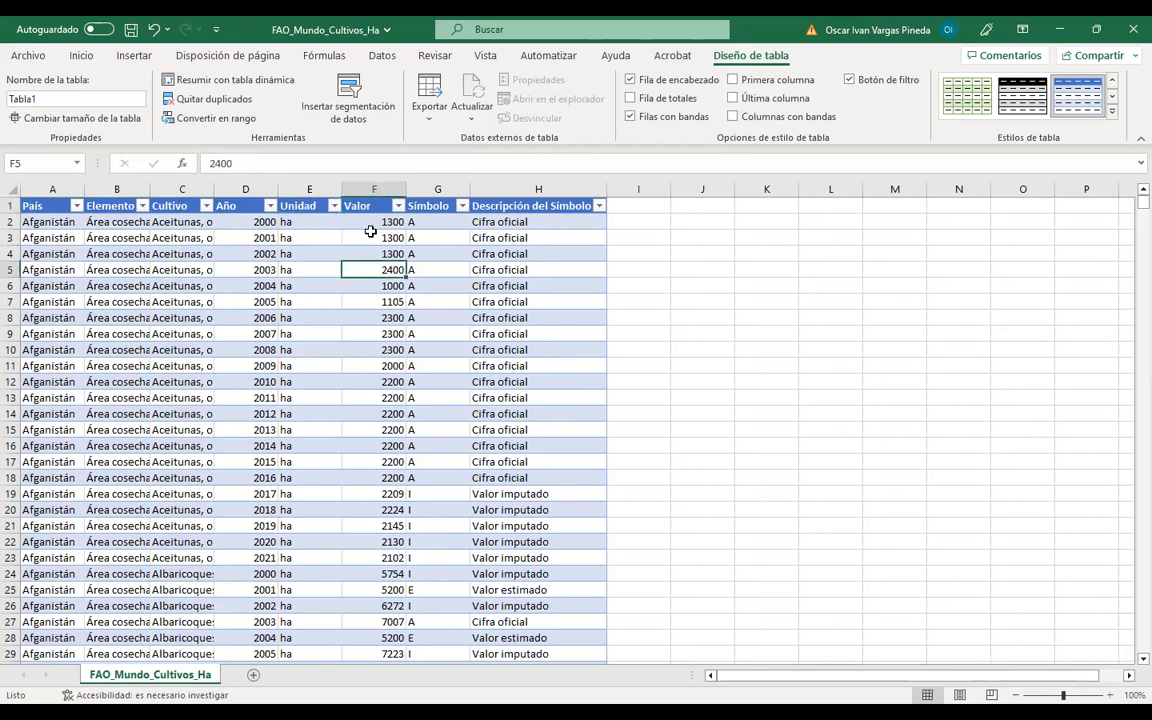
{"action": "left_click_drag", "start_coordinate": [366, 204], "coordinate": [374, 429]}
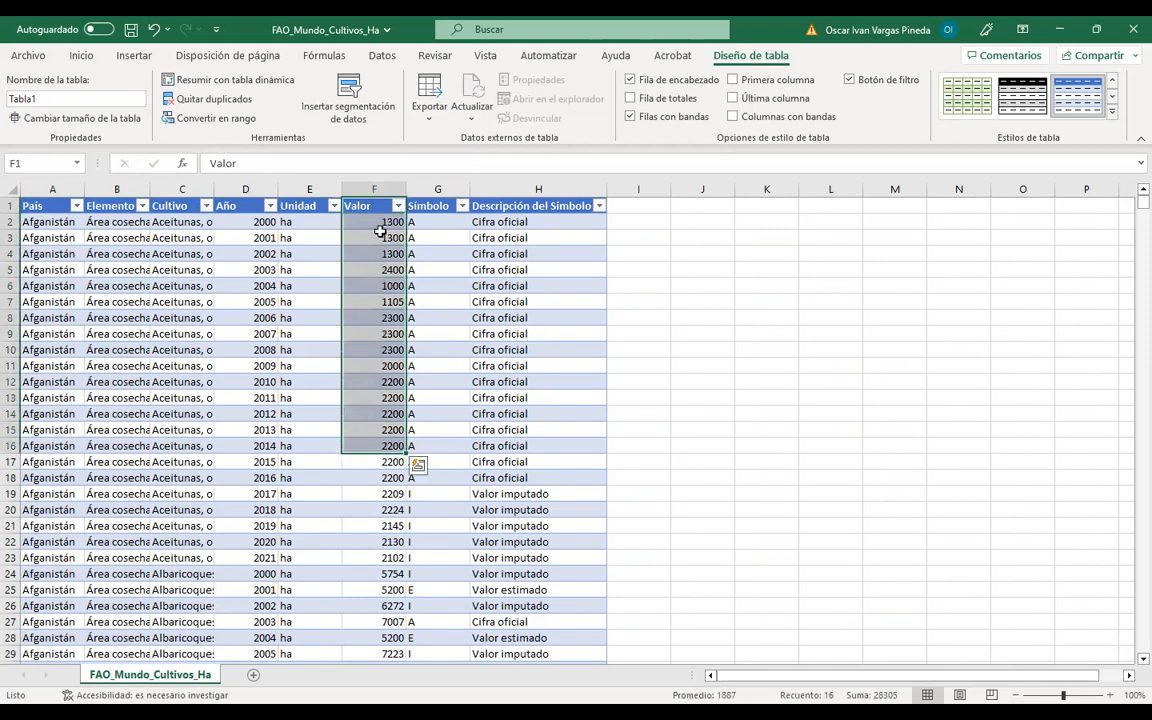
{"action": "left_click", "coordinate": [382, 240]}
{"action": "left_click", "coordinate": [352, 318]}
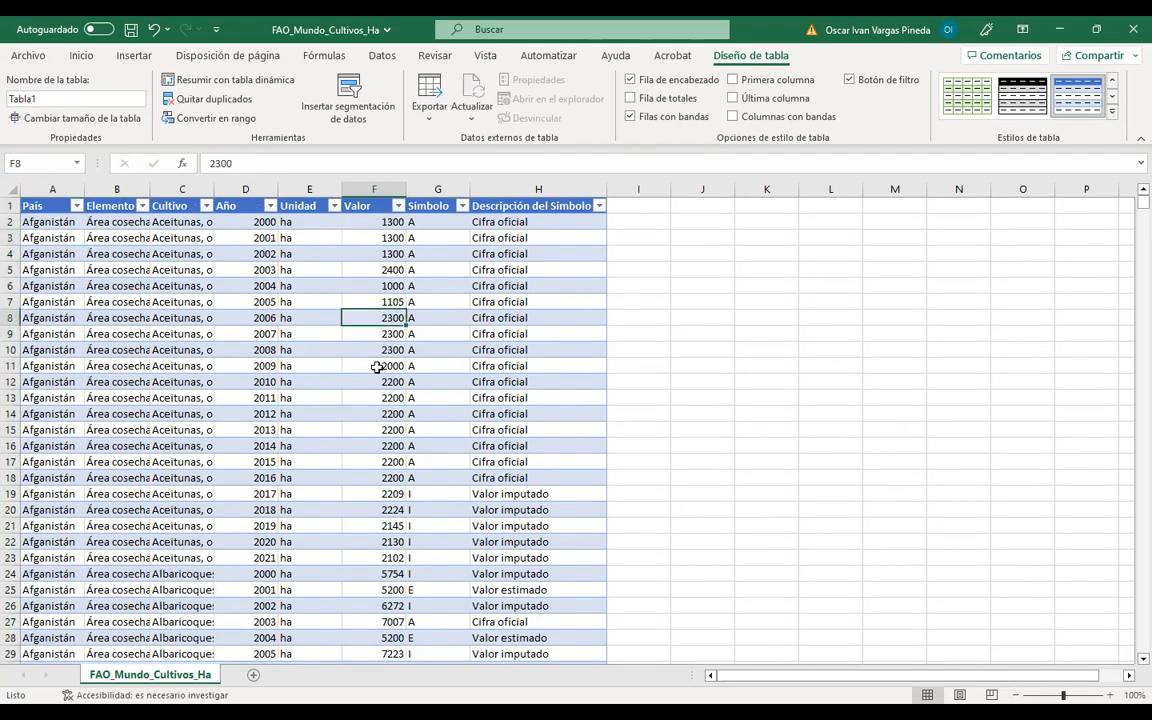
Delete the Símbolo and Descripción del Símbolo columns at the end of the table
{"action": "left_click", "coordinate": [437, 188]}
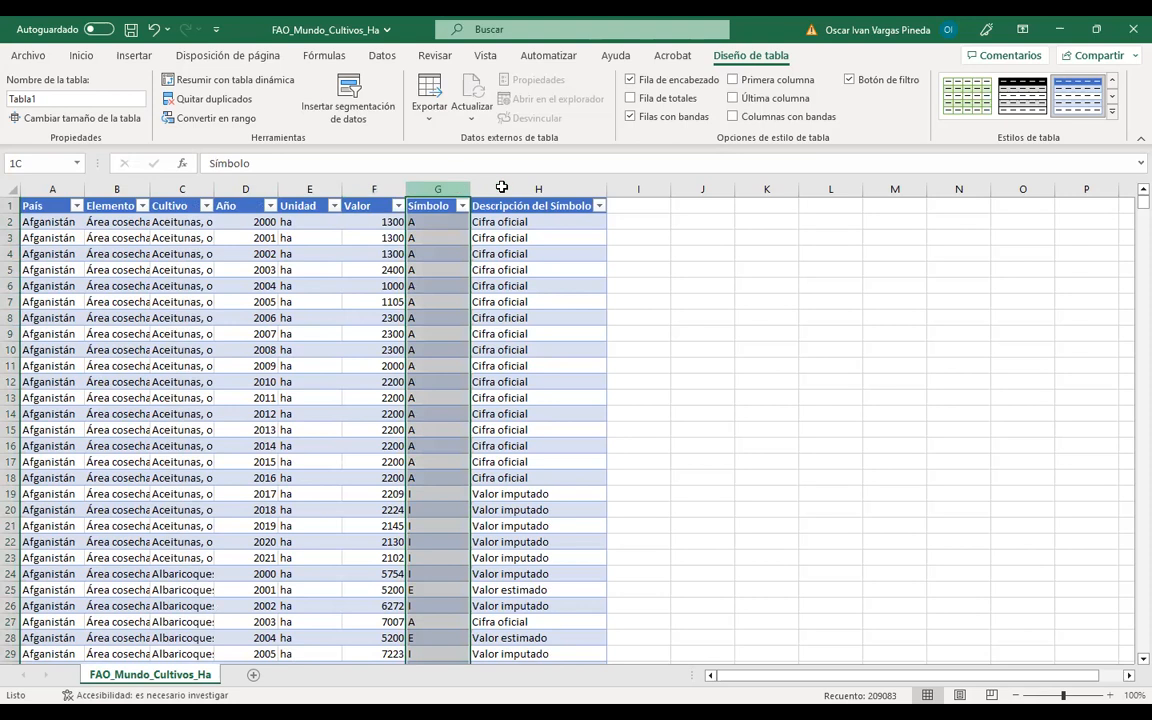
{"action": "left_click_drag", "start_coordinate": [528, 183], "coordinate": [528, 183]}
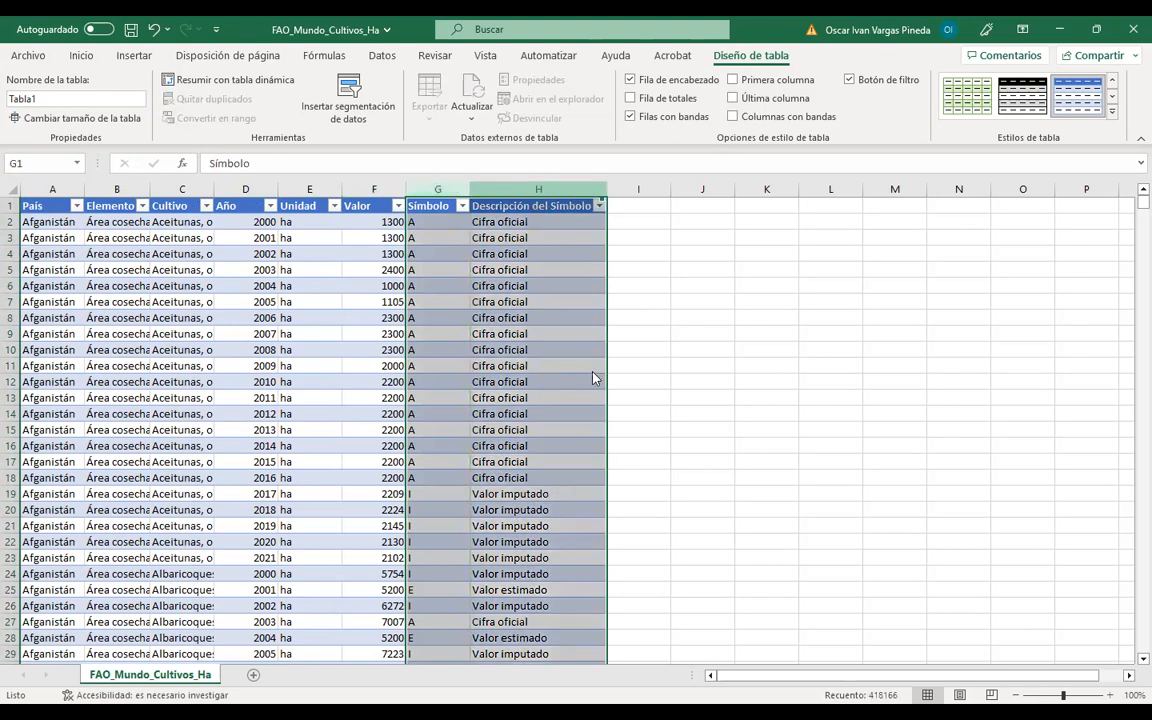
{"action": "right_click", "coordinate": [543, 198]}
{"action": "left_click", "coordinate": [555, 373]}
{"action": "left_click", "coordinate": [188, 334]}
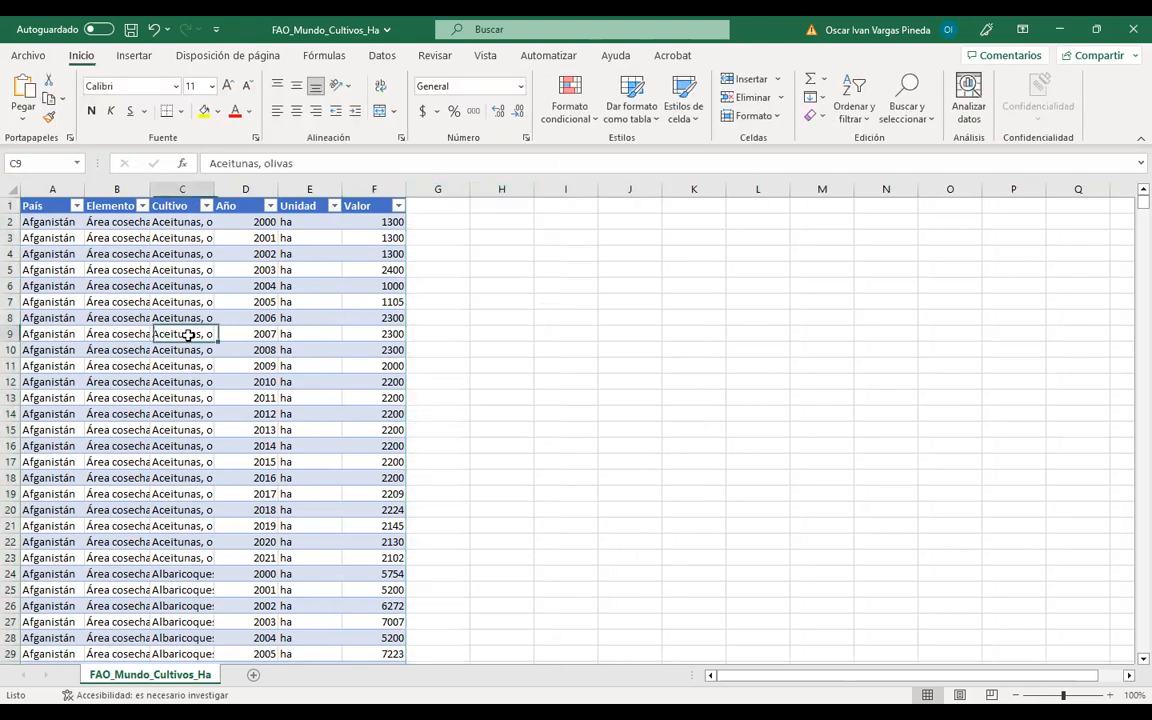
{"action": "left_click", "coordinate": [172, 461]}
{"action": "left_click", "coordinate": [265, 416]}
{"action": "left_click", "coordinate": [245, 510]}
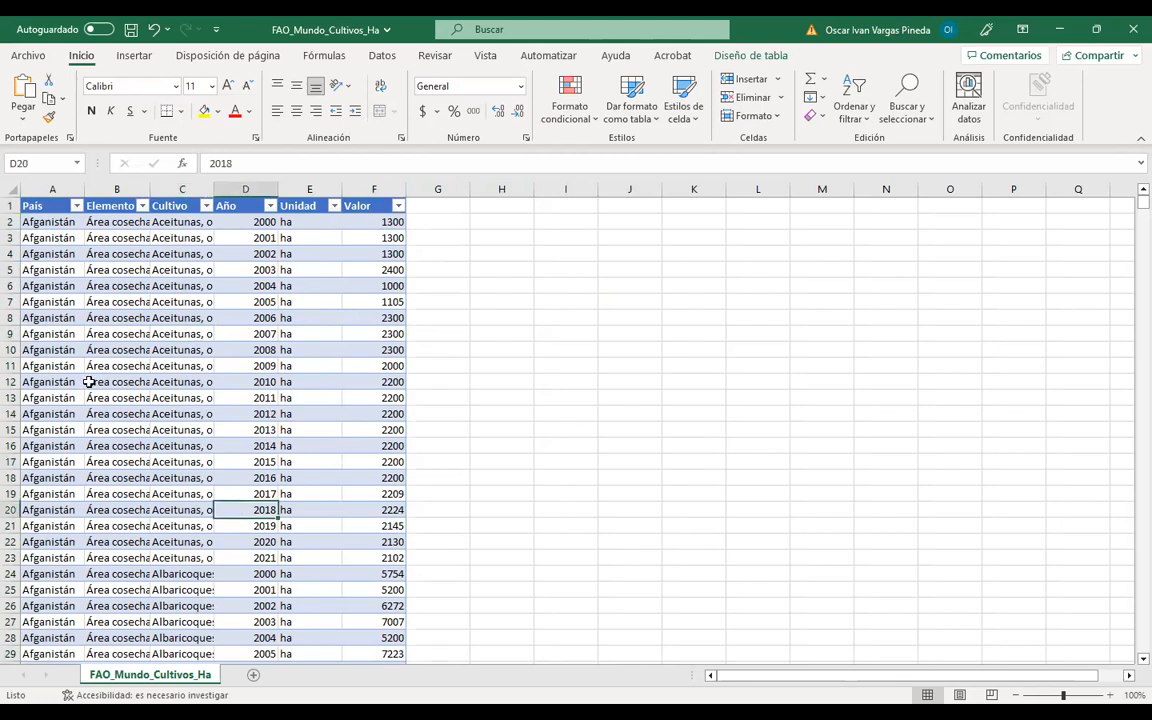
{"action": "scroll", "coordinate": [89, 382], "scroll_direction": "down", "scroll_amount": 1}
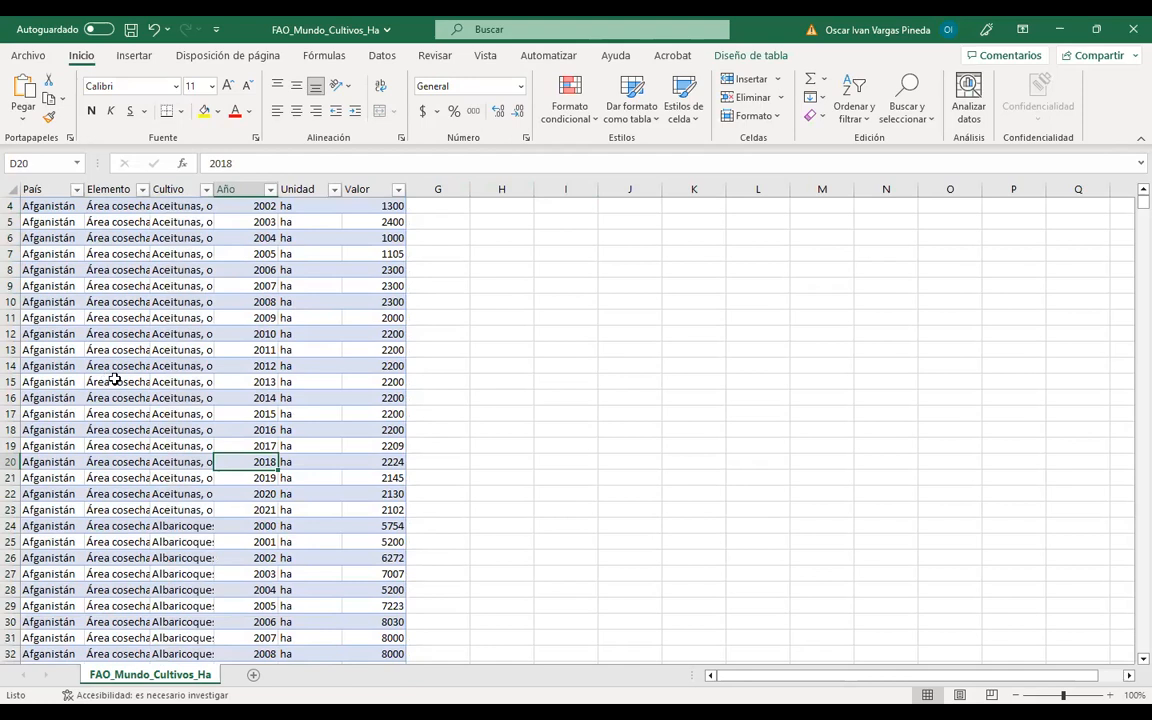
{"action": "left_click", "coordinate": [178, 316]}
{"action": "left_click", "coordinate": [226, 381]}
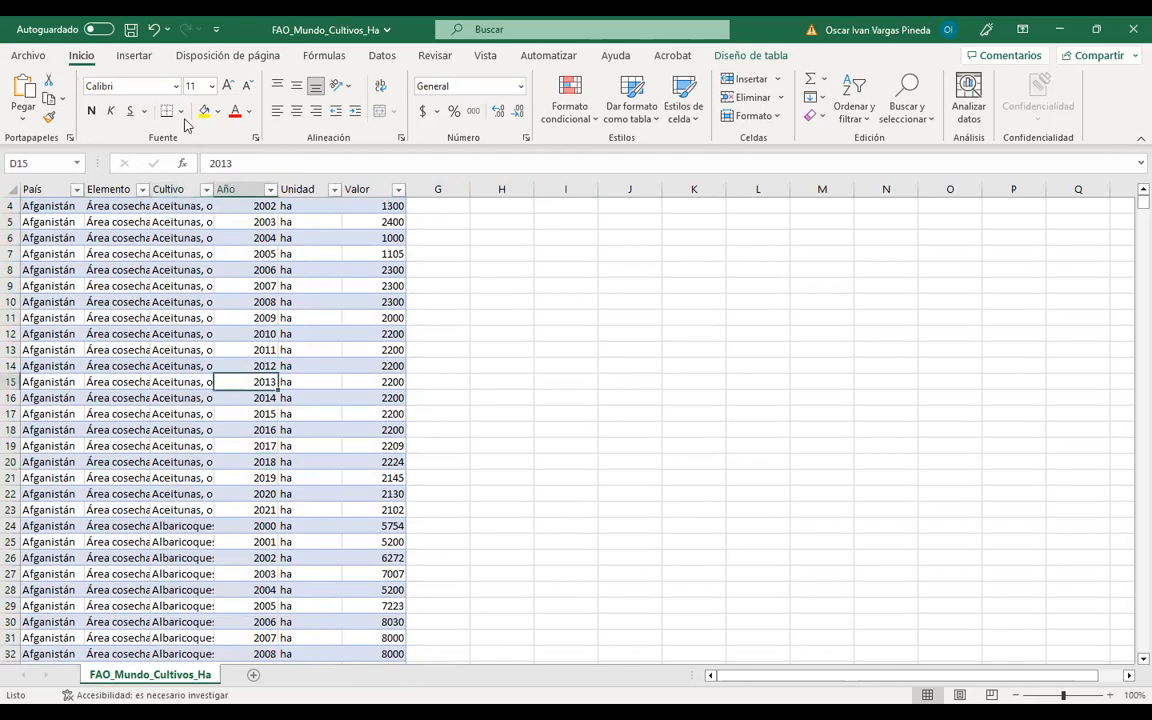
Create a pivot table from Tabla1 on a new worksheet and dismiss any extra pivot table creation dialog
{"action": "left_click", "coordinate": [133, 55]}
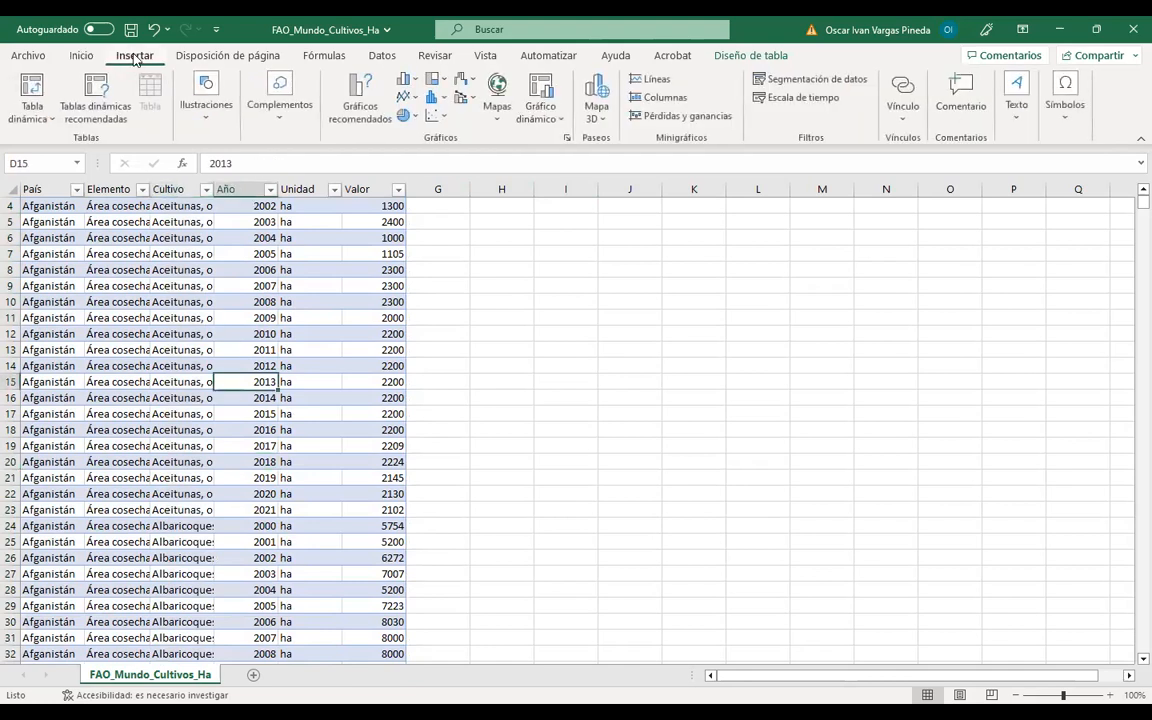
{"action": "left_click", "coordinate": [33, 96]}
{"action": "left_click", "coordinate": [36, 92]}
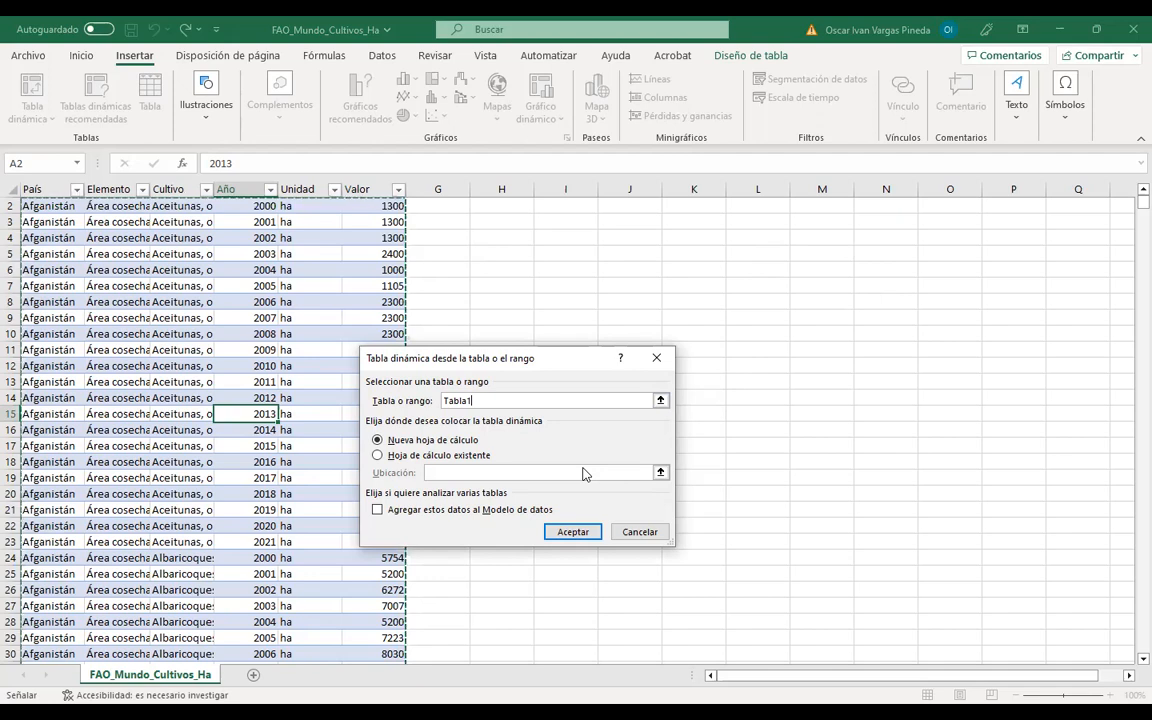
{"action": "left_click", "coordinate": [424, 442]}
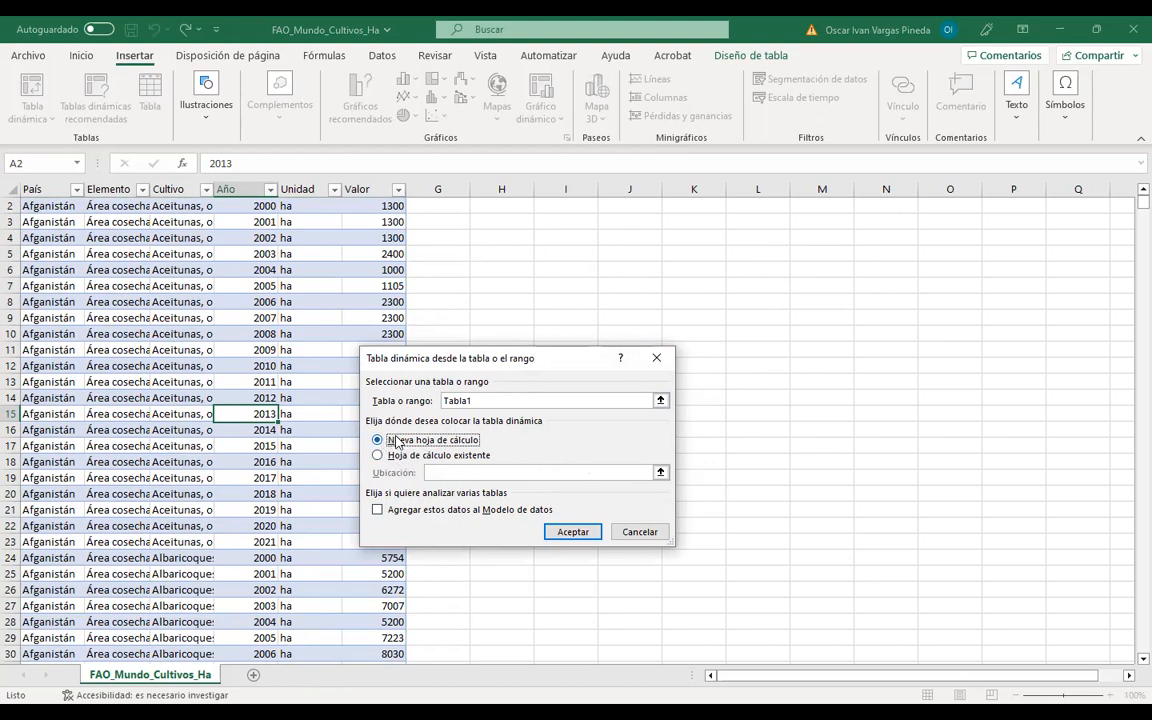
{"action": "left_click", "coordinate": [574, 532]}
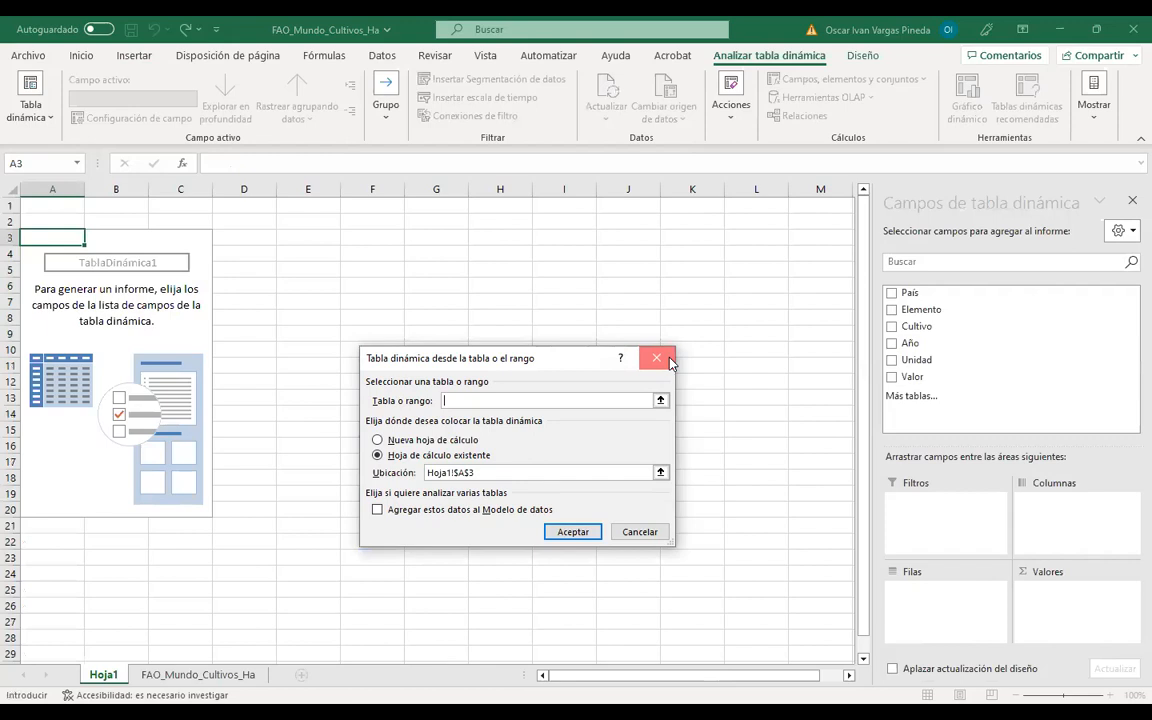
{"action": "left_click", "coordinate": [668, 360]}
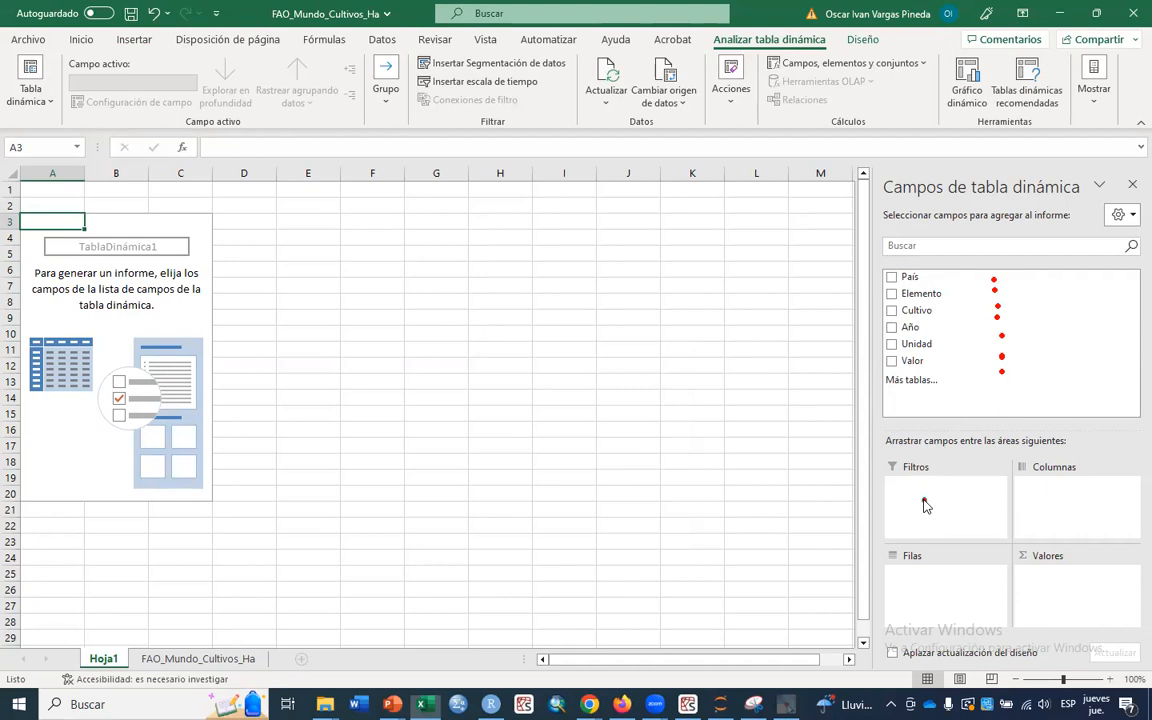
{"action": "mouse_move", "coordinate": [931, 498]}
{"action": "left_mouse_down"}
{"action": "mouse_move", "coordinate": [933, 525]}
{"action": "mouse_move", "coordinate": [946, 522]}
{"action": "left_mouse_up"}
{"action": "mouse_move", "coordinate": [1065, 500]}
{"action": "left_mouse_down"}
{"action": "mouse_move", "coordinate": [1066, 514]}
{"action": "mouse_move", "coordinate": [1087, 517]}
{"action": "left_mouse_up"}
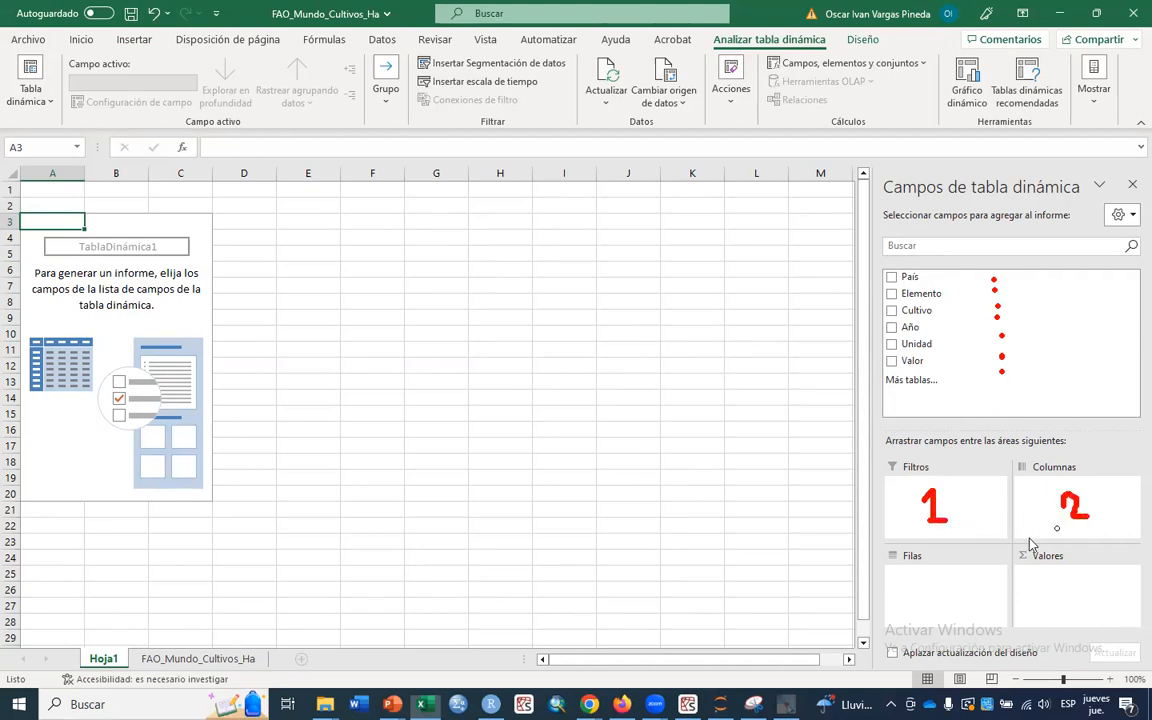
{"action": "mouse_move", "coordinate": [936, 590]}
{"action": "left_mouse_down"}
{"action": "mouse_move", "coordinate": [952, 593]}
{"action": "mouse_move", "coordinate": [933, 603]}
{"action": "left_mouse_up"}
{"action": "mouse_move", "coordinate": [1057, 585]}
{"action": "left_mouse_down"}
{"action": "mouse_move", "coordinate": [1059, 597]}
{"action": "mouse_move", "coordinate": [1077, 596]}
{"action": "mouse_move", "coordinate": [1070, 606]}
{"action": "left_mouse_up"}
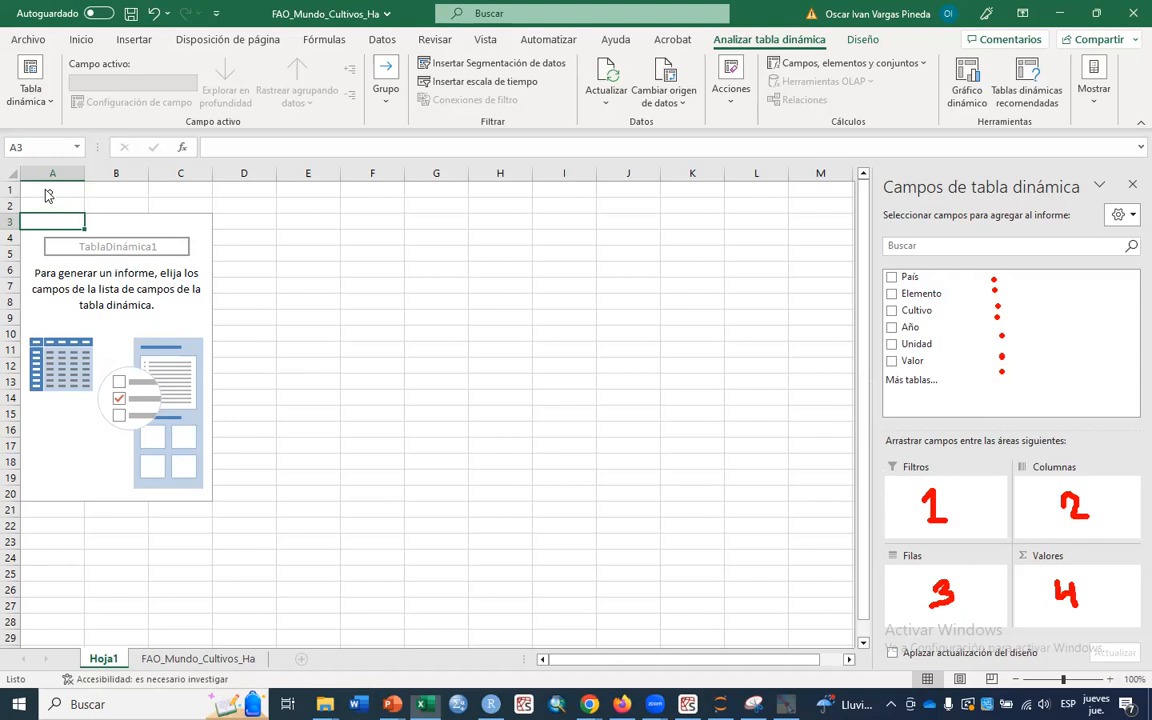
{"action": "mouse_move", "coordinate": [42, 190]}
{"action": "left_mouse_down"}
{"action": "mouse_move", "coordinate": [58, 204]}
{"action": "mouse_move", "coordinate": [146, 198]}
{"action": "mouse_move", "coordinate": [105, 168]}
{"action": "mouse_move", "coordinate": [48, 170]}
{"action": "mouse_move", "coordinate": [38, 180]}
{"action": "mouse_move", "coordinate": [57, 203]}
{"action": "left_mouse_up"}
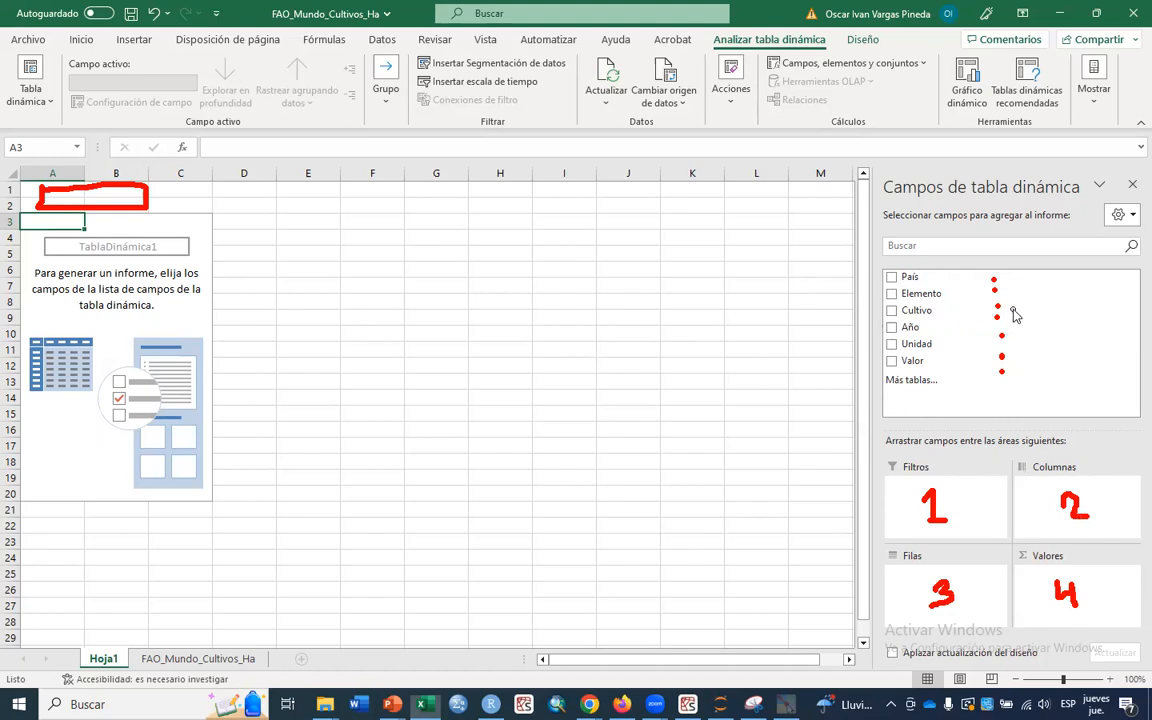
{"action": "mouse_move", "coordinate": [1013, 314]}
{"action": "left_mouse_down"}
{"action": "mouse_move", "coordinate": [1058, 316]}
{"action": "mouse_move", "coordinate": [1082, 482]}
{"action": "left_mouse_up"}
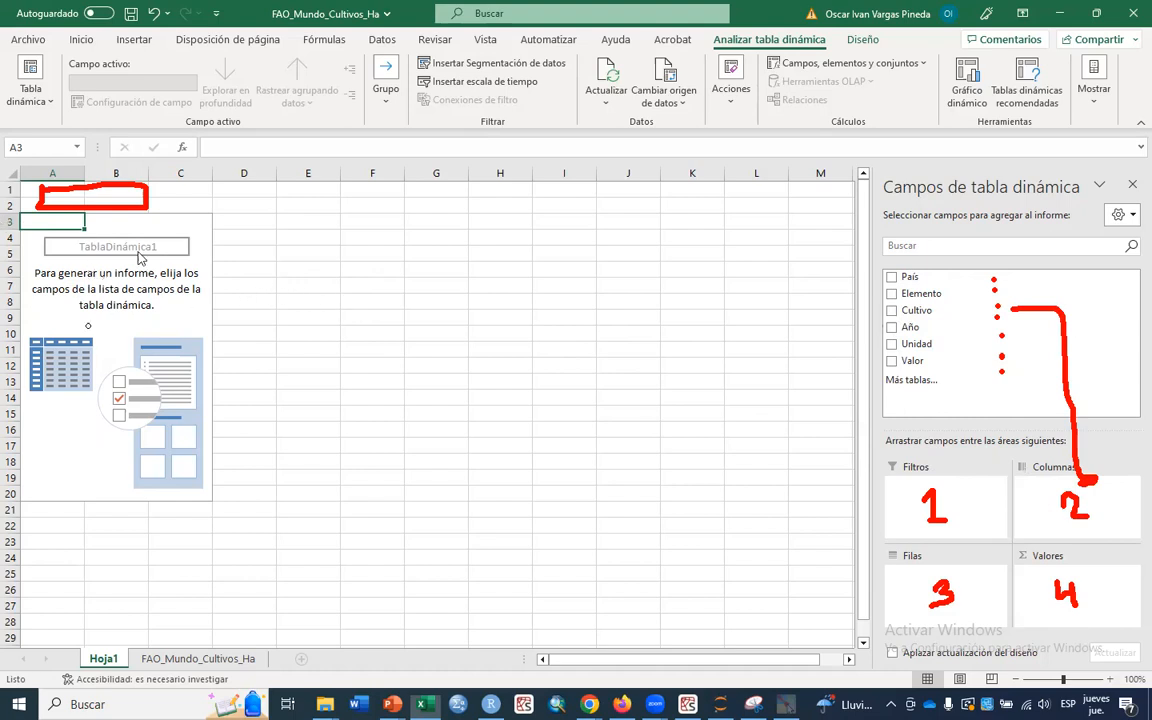
{"action": "mouse_move", "coordinate": [201, 317]}
{"action": "left_mouse_down"}
{"action": "mouse_move", "coordinate": [258, 319]}
{"action": "mouse_move", "coordinate": [278, 337]}
{"action": "left_mouse_up"}
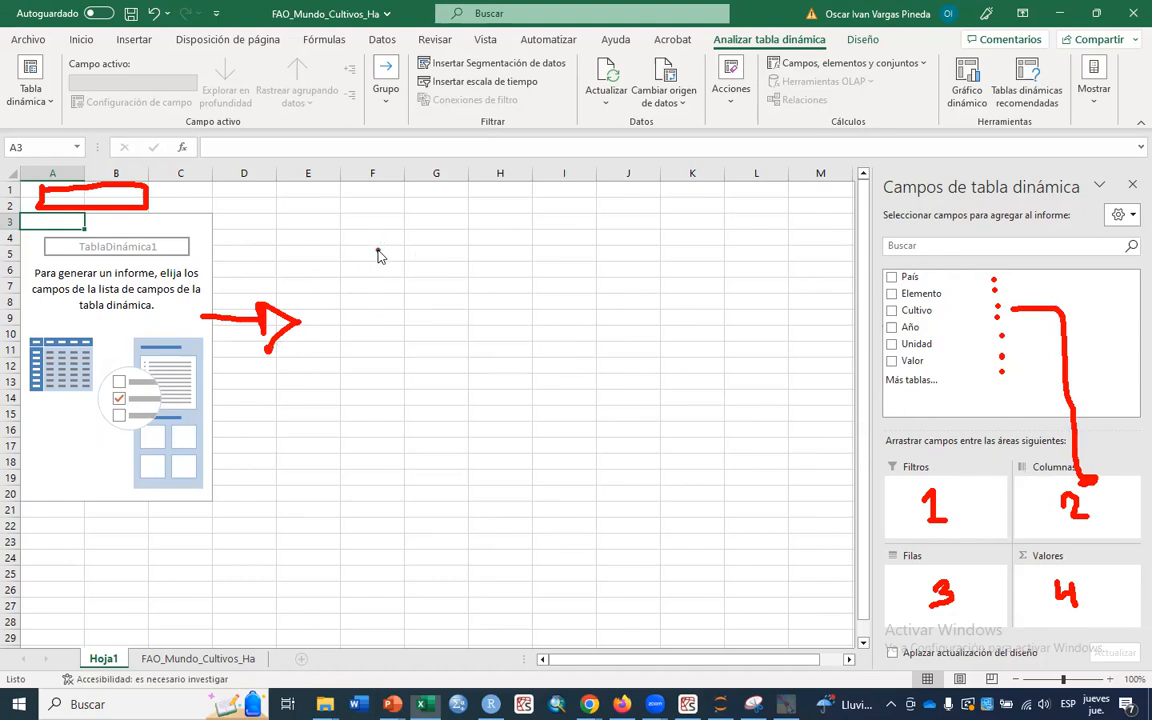
{"action": "mouse_move", "coordinate": [427, 253]}
{"action": "left_mouse_down"}
{"action": "mouse_move", "coordinate": [430, 271]}
{"action": "mouse_move", "coordinate": [488, 260]}
{"action": "mouse_move", "coordinate": [485, 271]}
{"action": "left_mouse_up"}
{"action": "left_click_drag", "start_coordinate": [361, 272], "coordinate": [369, 277]}
{"action": "left_click", "coordinate": [353, 264]}
{"action": "left_click", "coordinate": [421, 269]}
{"action": "left_click_drag", "start_coordinate": [421, 270], "coordinate": [751, 270]}
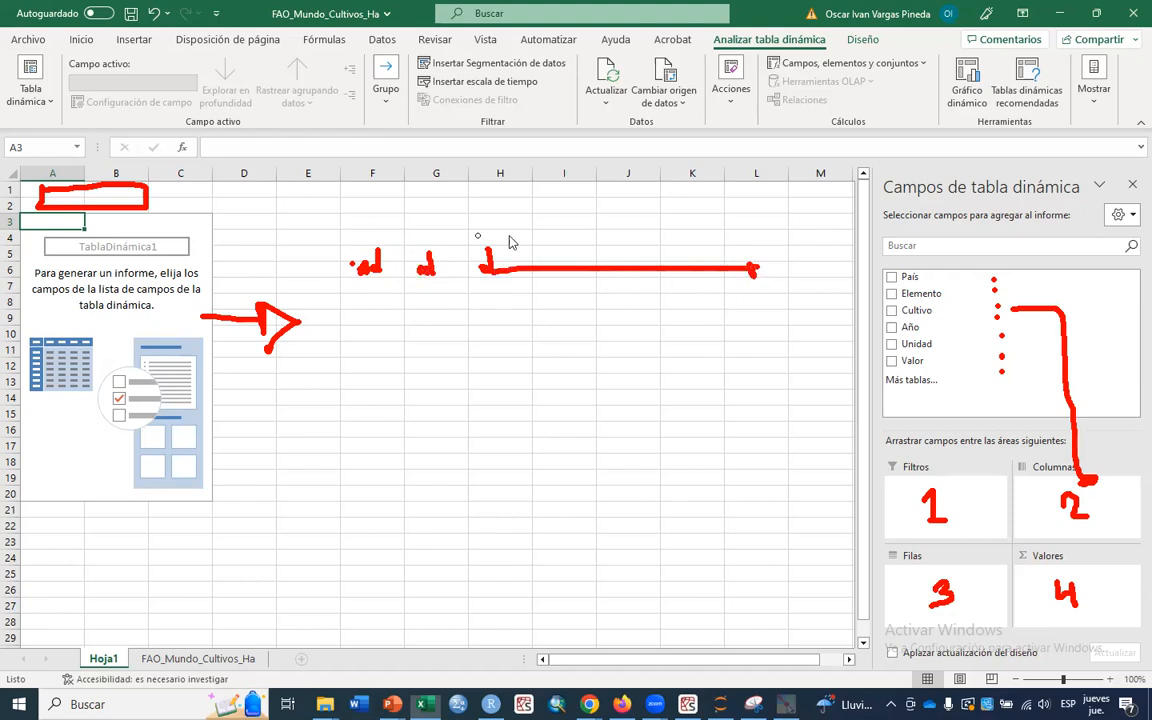
{"action": "left_click_drag", "start_coordinate": [342, 232], "coordinate": [772, 216]}
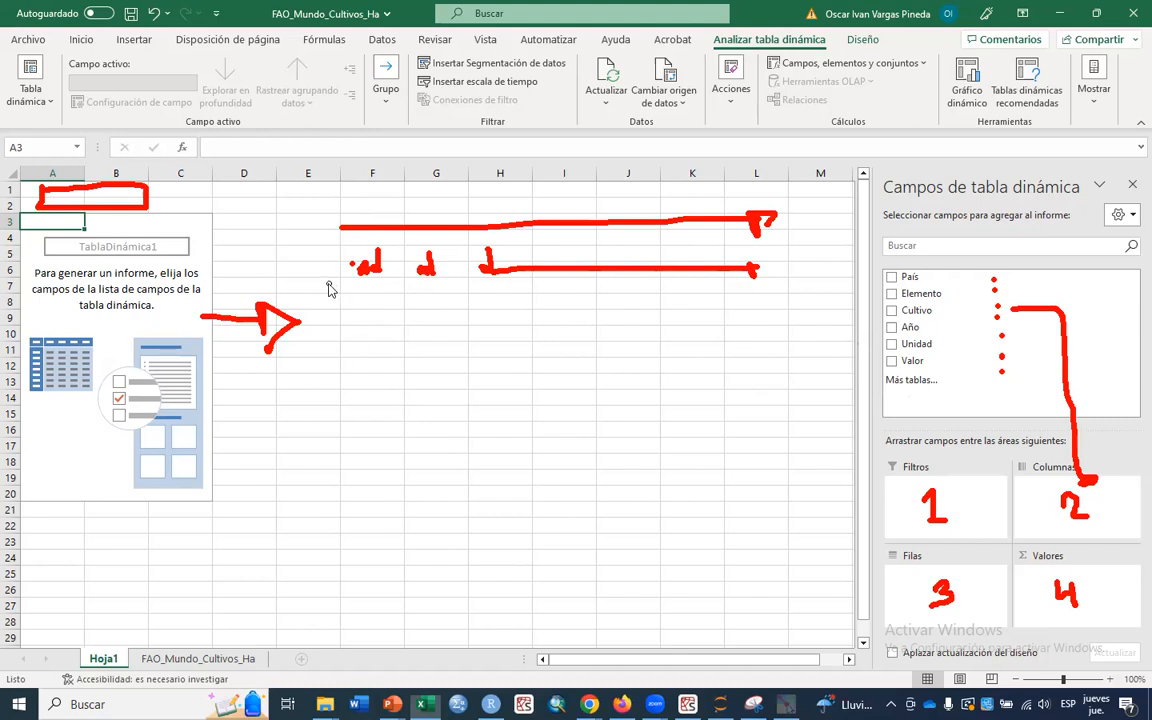
{"action": "left_click_drag", "start_coordinate": [329, 286], "coordinate": [331, 460]}
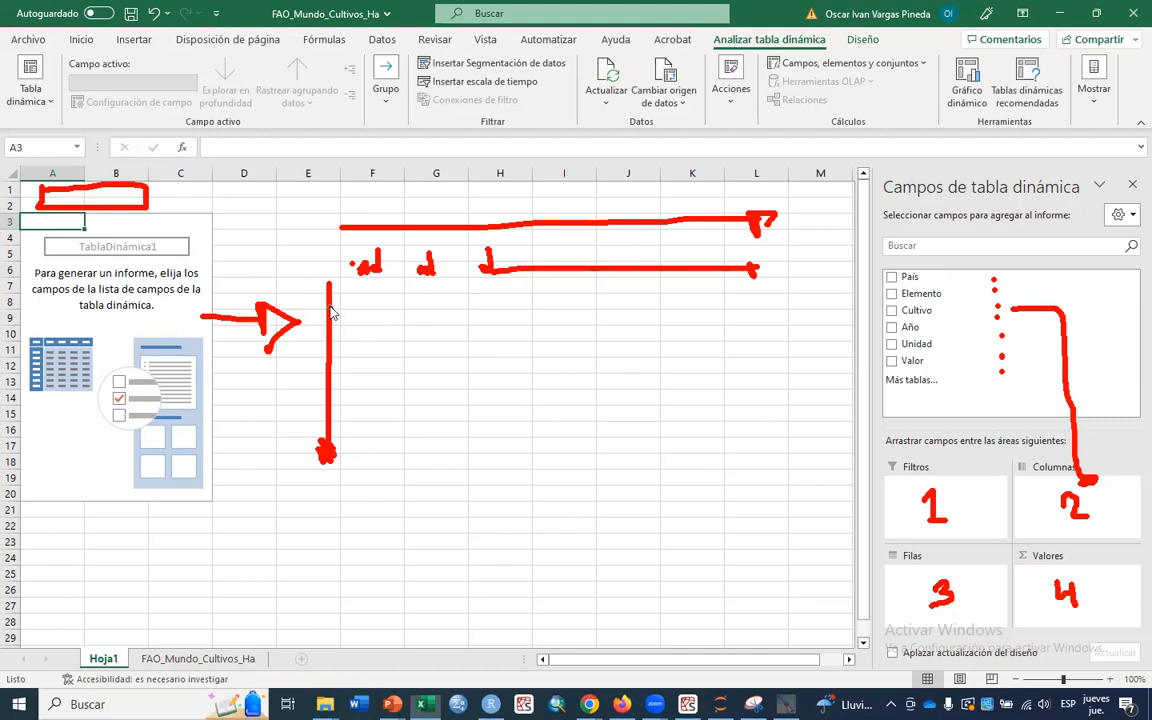
{"action": "mouse_move", "coordinate": [339, 302]}
{"action": "left_mouse_down"}
{"action": "mouse_move", "coordinate": [330, 318]}
{"action": "mouse_move", "coordinate": [342, 333]}
{"action": "left_mouse_up"}
{"action": "mouse_move", "coordinate": [880, 282]}
{"action": "left_mouse_down"}
{"action": "mouse_move", "coordinate": [838, 305]}
{"action": "mouse_move", "coordinate": [838, 490]}
{"action": "mouse_move", "coordinate": [858, 588]}
{"action": "left_mouse_up"}
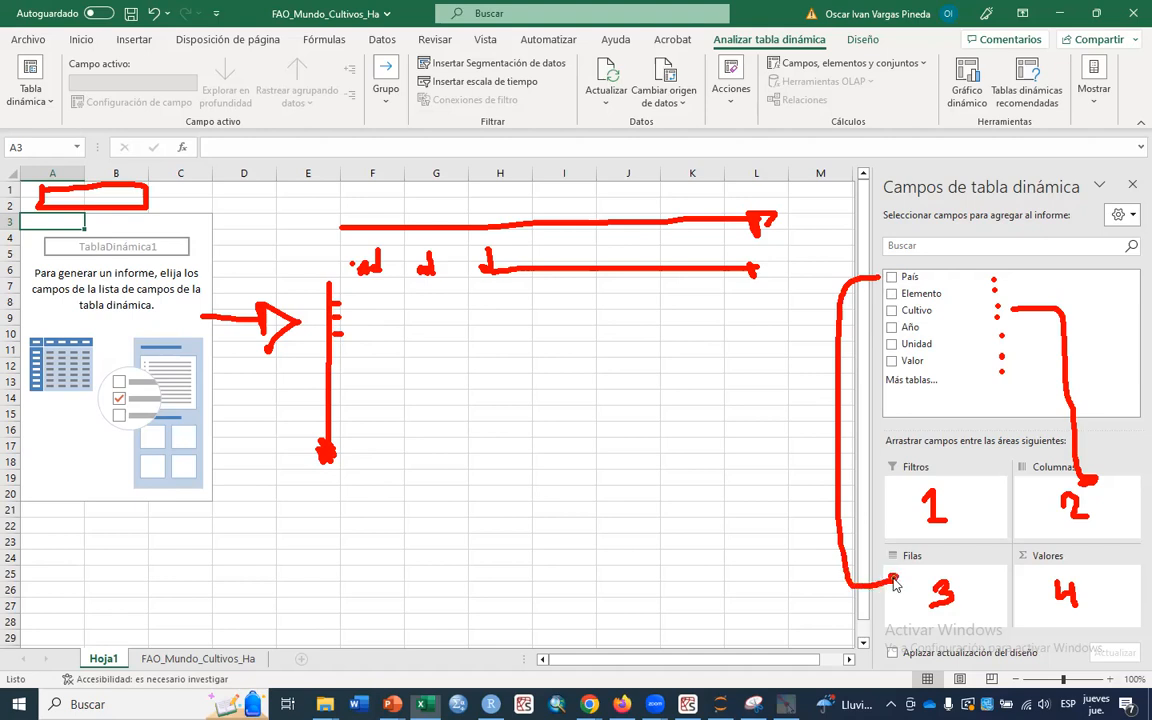
{"action": "mouse_move", "coordinate": [330, 352]}
{"action": "left_mouse_down"}
{"action": "mouse_move", "coordinate": [341, 350]}
{"action": "mouse_move", "coordinate": [341, 414]}
{"action": "left_mouse_up"}
{"action": "left_click", "coordinate": [371, 287]}
{"action": "left_click", "coordinate": [370, 300]}
{"action": "left_click", "coordinate": [375, 319]}
{"action": "left_click", "coordinate": [419, 297]}
{"action": "left_click", "coordinate": [428, 288]}
{"action": "left_click", "coordinate": [429, 316]}
{"action": "mouse_move", "coordinate": [1056, 584]}
{"action": "left_mouse_down"}
{"action": "mouse_move", "coordinate": [1045, 608]}
{"action": "mouse_move", "coordinate": [1105, 610]}
{"action": "mouse_move", "coordinate": [1066, 588]}
{"action": "left_mouse_up"}
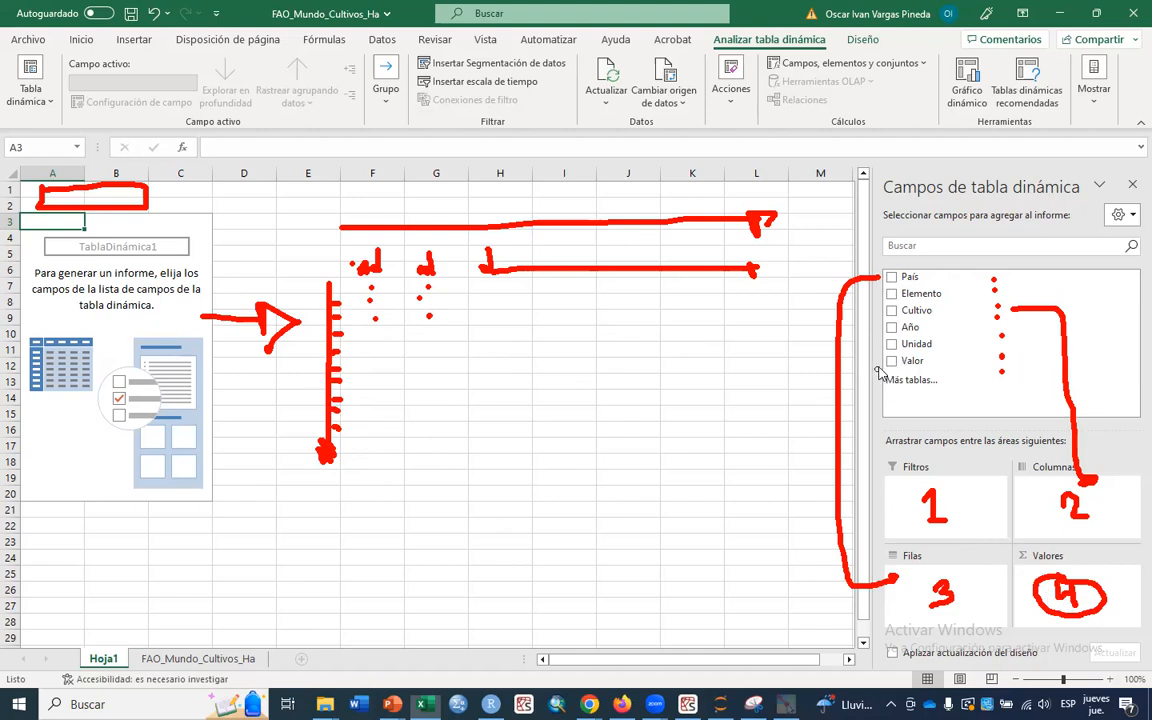
{"action": "mouse_move", "coordinate": [893, 363]}
{"action": "left_mouse_down"}
{"action": "mouse_move", "coordinate": [900, 520]}
{"action": "mouse_move", "coordinate": [1033, 568]}
{"action": "left_mouse_up"}
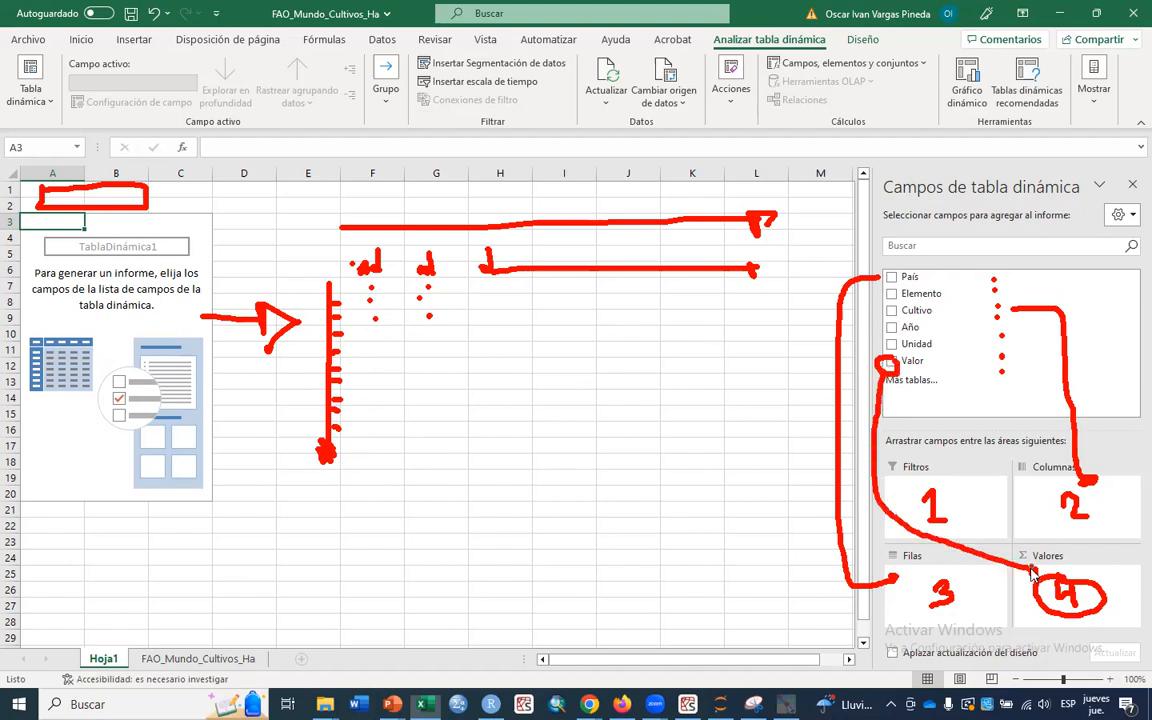
{"action": "left_click", "coordinate": [415, 336]}
{"action": "left_click_drag", "start_coordinate": [432, 206], "coordinate": [434, 220]}
{"action": "mouse_move", "coordinate": [288, 368]}
{"action": "left_mouse_down"}
{"action": "mouse_move", "coordinate": [298, 404]}
{"action": "mouse_move", "coordinate": [266, 386]}
{"action": "left_mouse_up"}
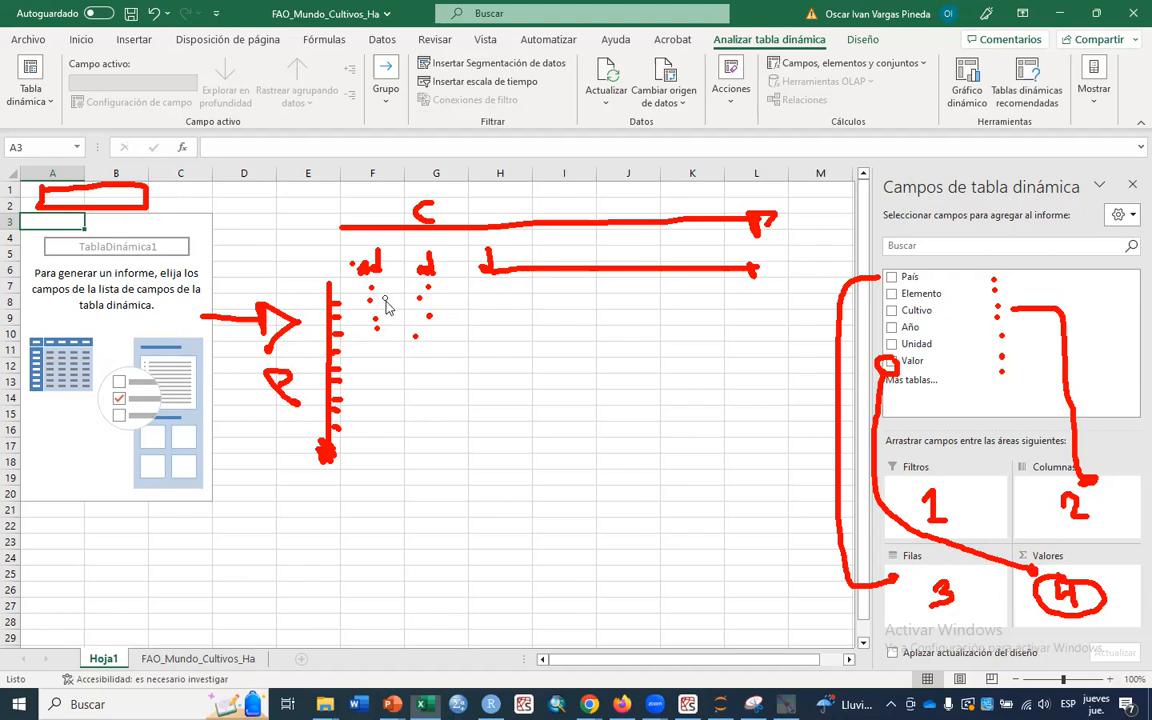
{"action": "mouse_move", "coordinate": [371, 282]}
{"action": "left_mouse_down"}
{"action": "mouse_move", "coordinate": [368, 294]}
{"action": "mouse_move", "coordinate": [371, 269]}
{"action": "left_mouse_up"}
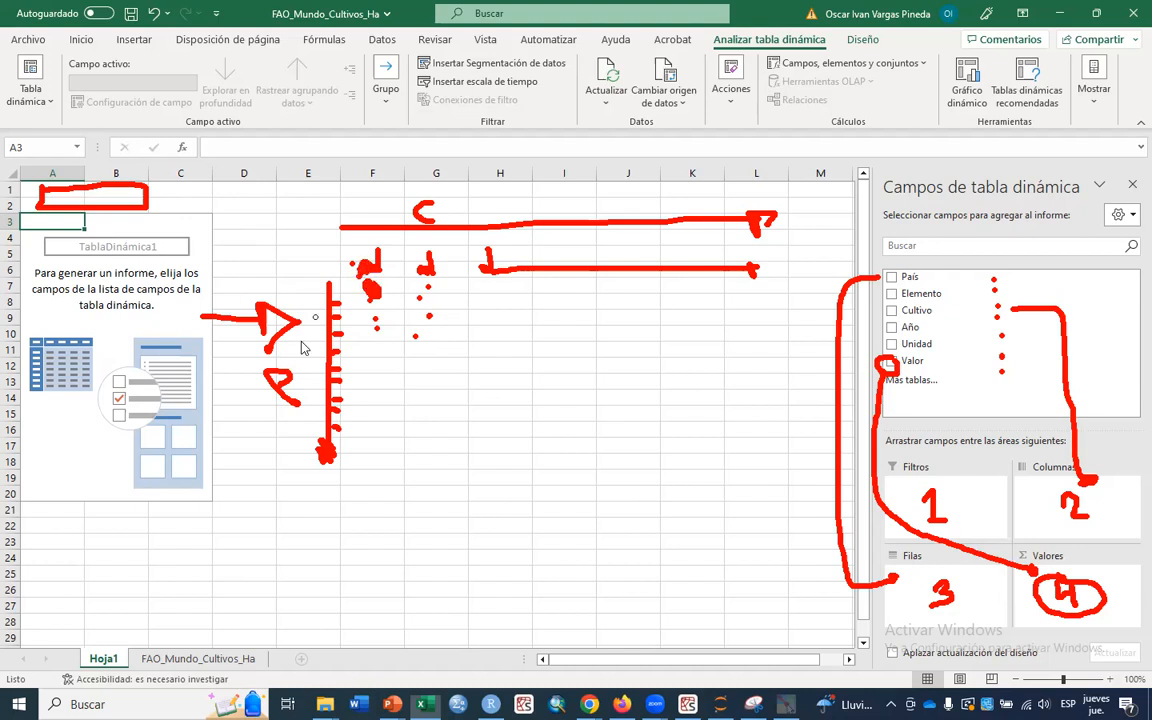
{"action": "left_click_drag", "start_coordinate": [296, 305], "coordinate": [300, 302]}
{"action": "mouse_move", "coordinate": [526, 330]}
{"action": "left_mouse_down"}
{"action": "mouse_move", "coordinate": [616, 490]}
{"action": "mouse_move", "coordinate": [592, 324]}
{"action": "mouse_move", "coordinate": [525, 331]}
{"action": "mouse_move", "coordinate": [565, 357]}
{"action": "mouse_move", "coordinate": [553, 391]}
{"action": "mouse_move", "coordinate": [555, 488]}
{"action": "left_mouse_up"}
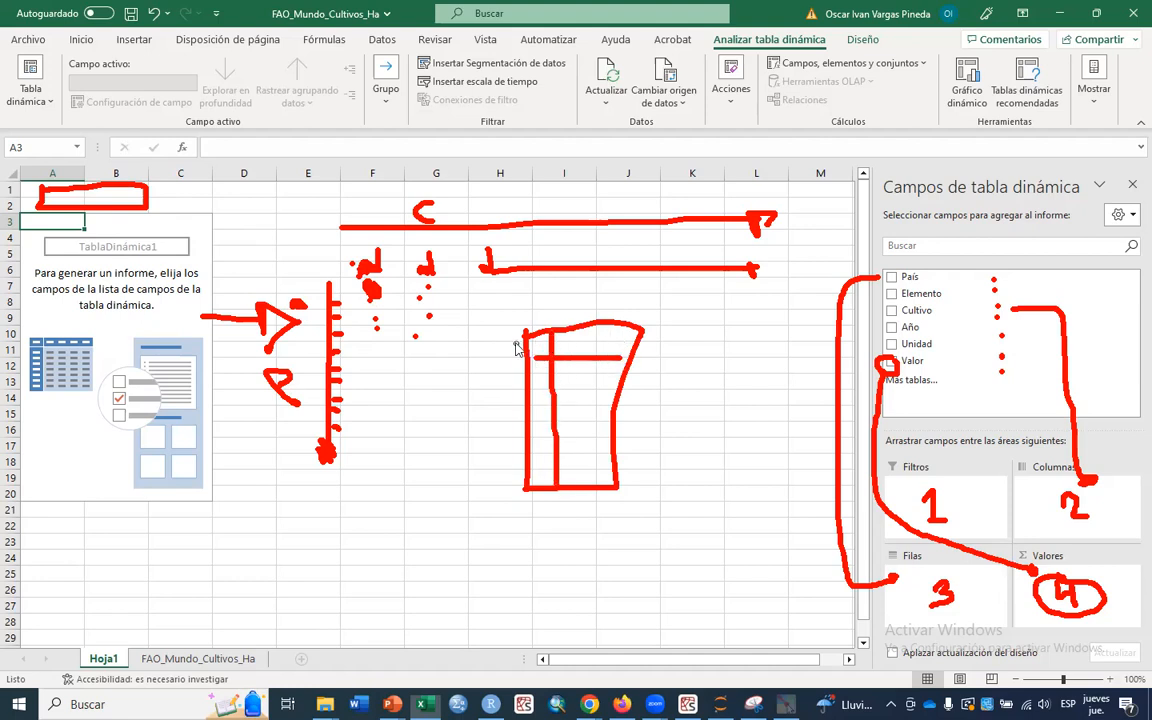
{"action": "left_click_drag", "start_coordinate": [518, 343], "coordinate": [685, 343]}
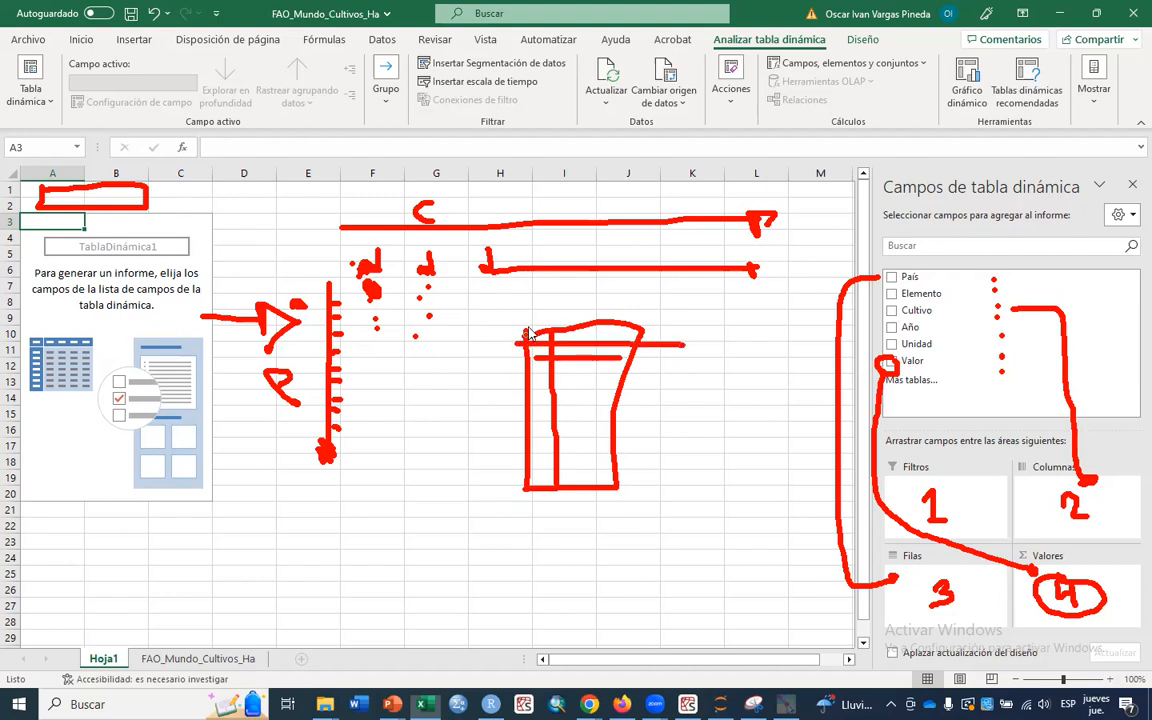
{"action": "left_click_drag", "start_coordinate": [533, 307], "coordinate": [545, 512]}
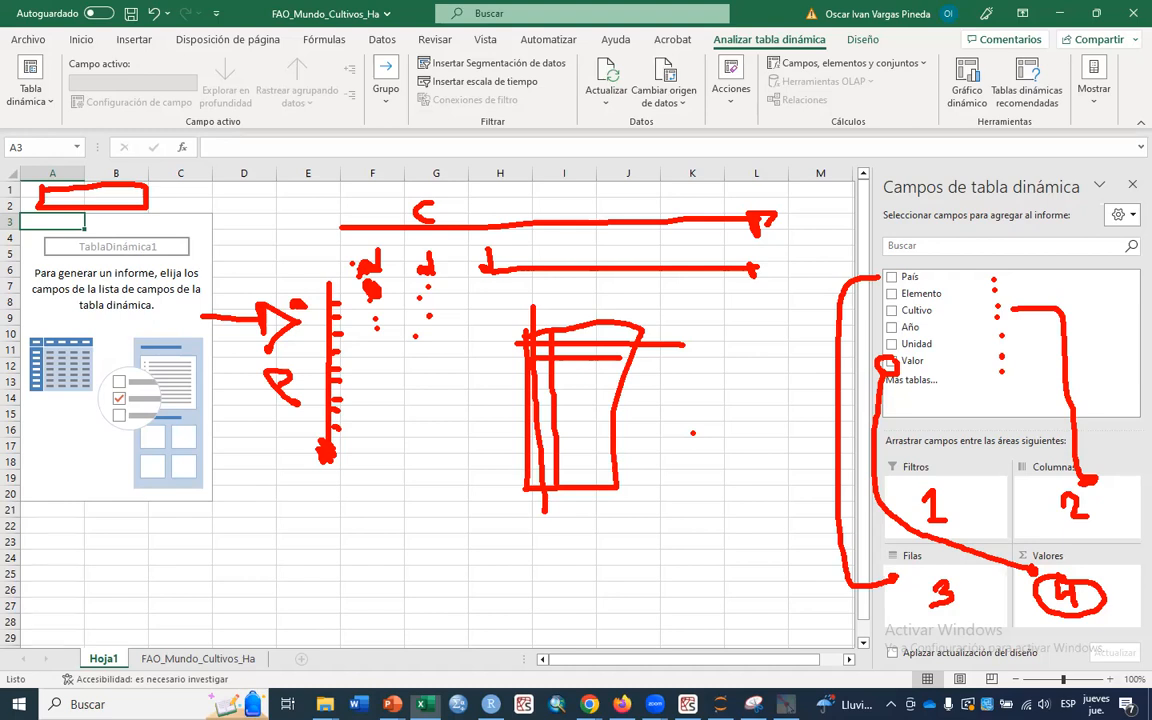
{"action": "key", "text": "Escape"}
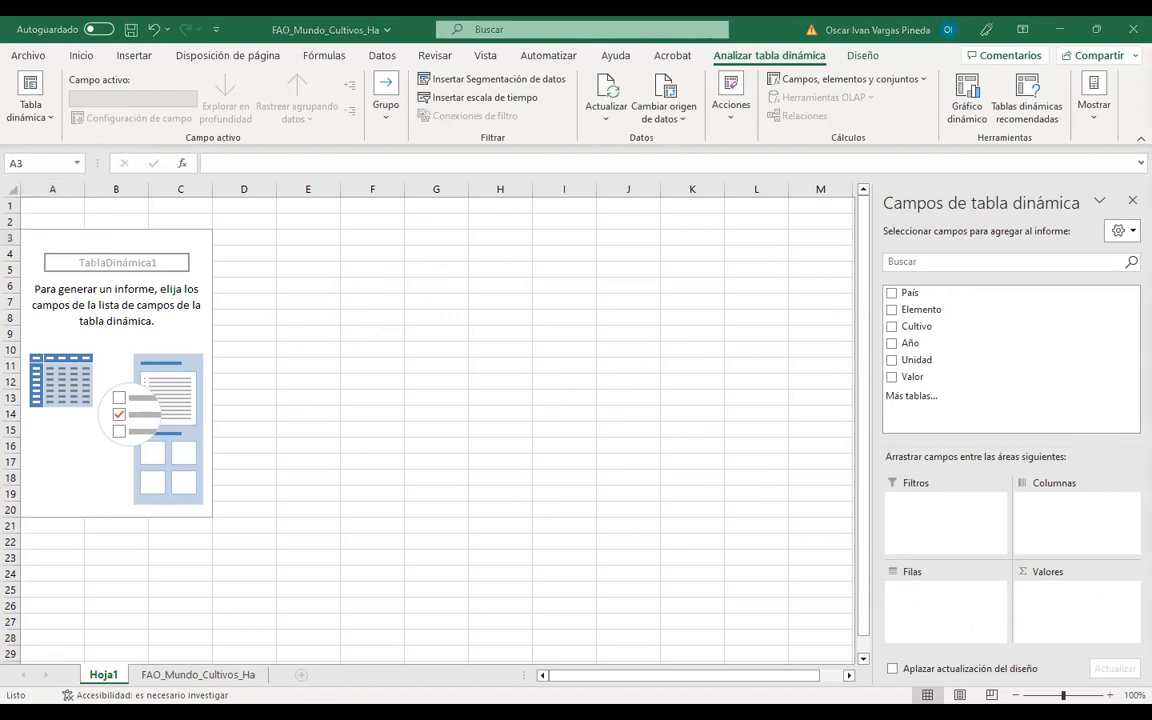
Paste the copied workshop questions image onto Hoja1 beside the empty pivot table
{"action": "left_click", "coordinate": [517, 298]}
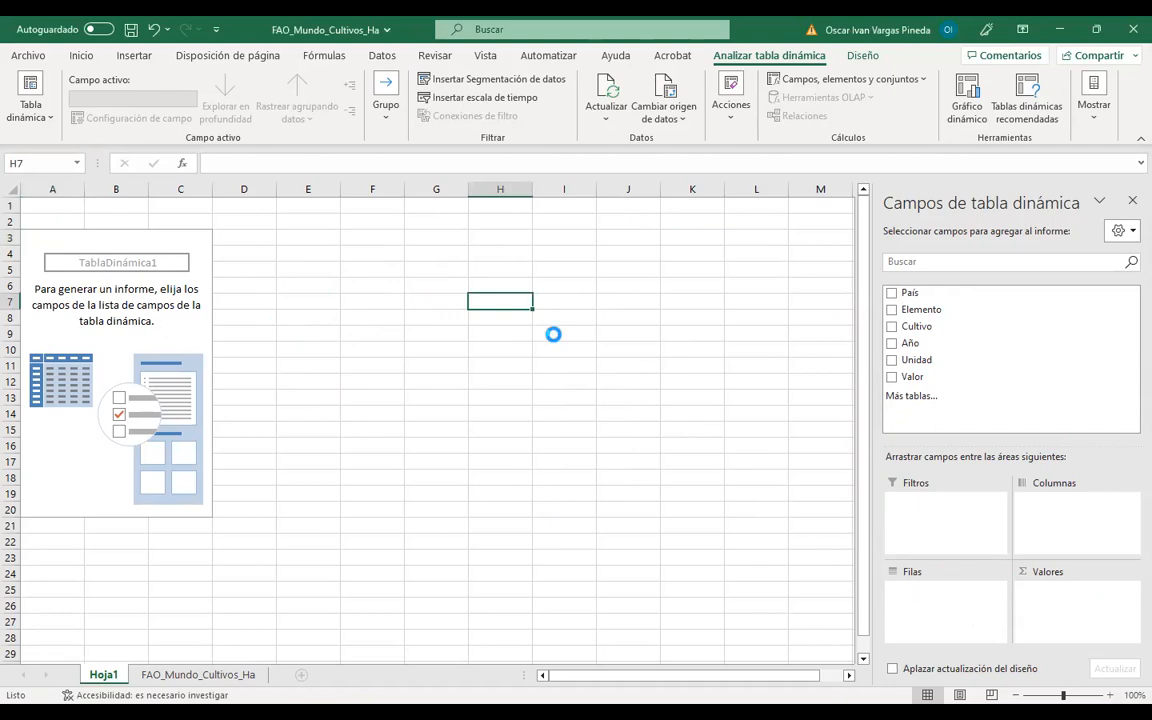
{"action": "key", "text": "ctrl+v"}
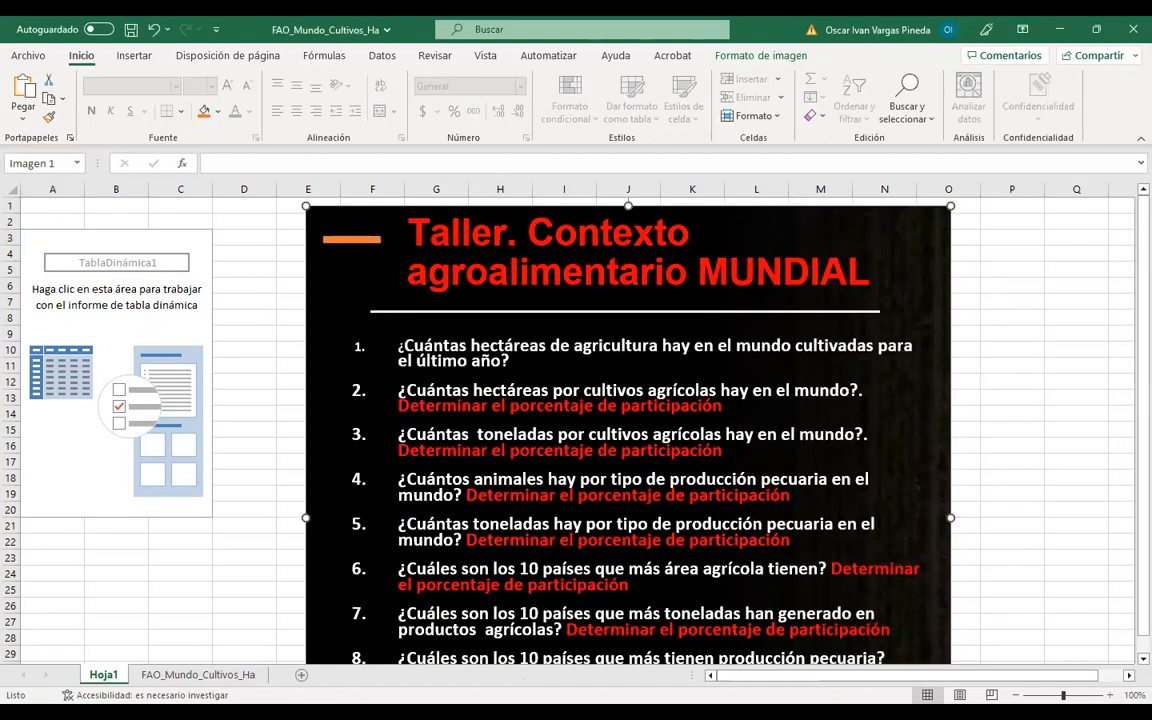
{"action": "key", "text": "alt+Tab"}
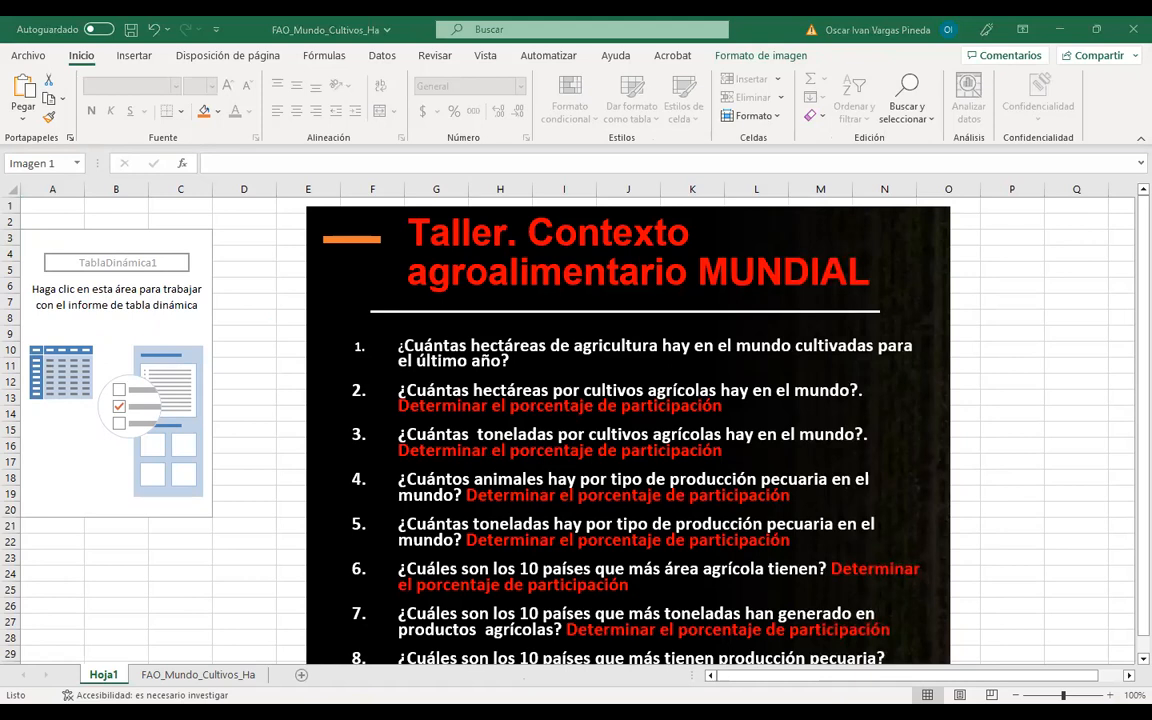
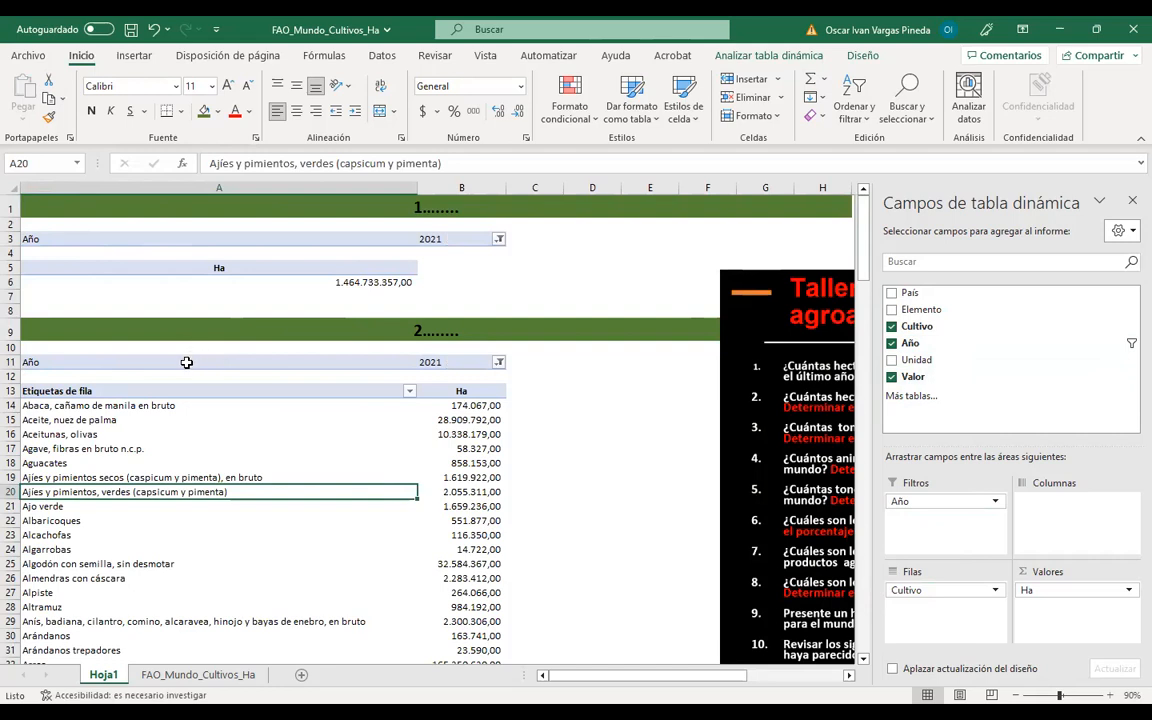
Center the 2021 year filter value in cell B11 of the second pivot table
{"action": "left_click", "coordinate": [444, 364]}
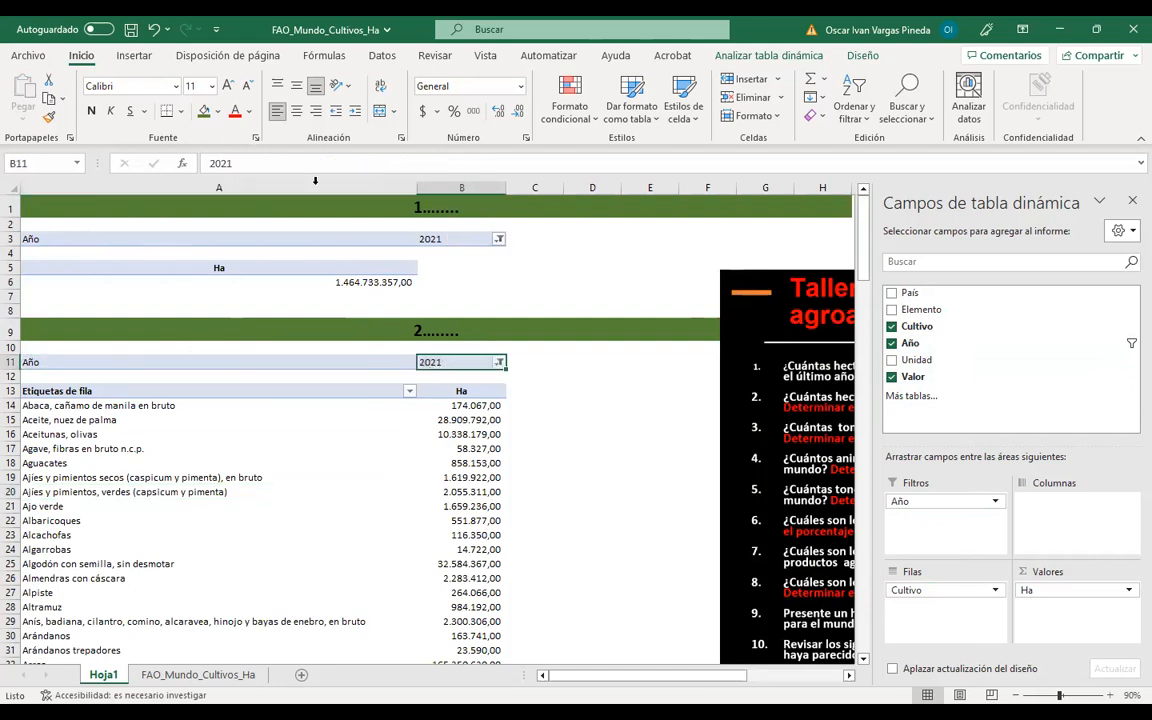
{"action": "left_click", "coordinate": [296, 110]}
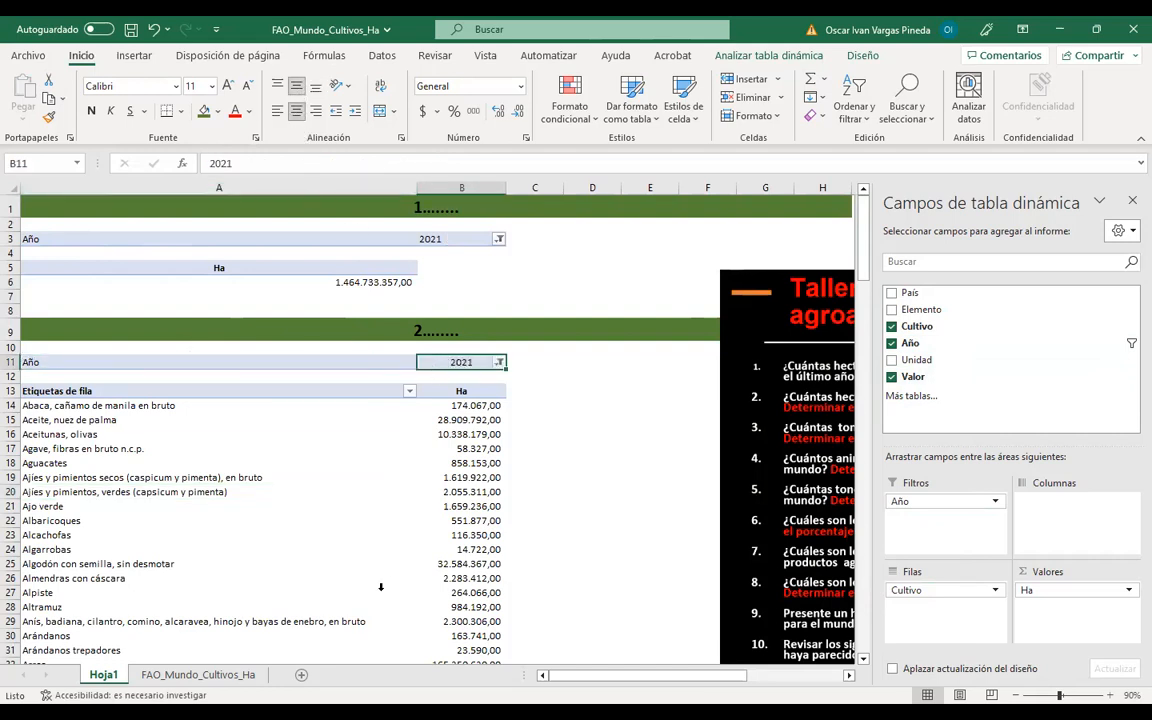
{"action": "left_click", "coordinate": [177, 476]}
Examine the crop rows and their hectares in the second pivot table
{"action": "scroll", "coordinate": [440, 455], "scroll_direction": "down", "scroll_amount": 1}
{"action": "scroll", "coordinate": [441, 447], "scroll_direction": "down", "scroll_amount": 1}
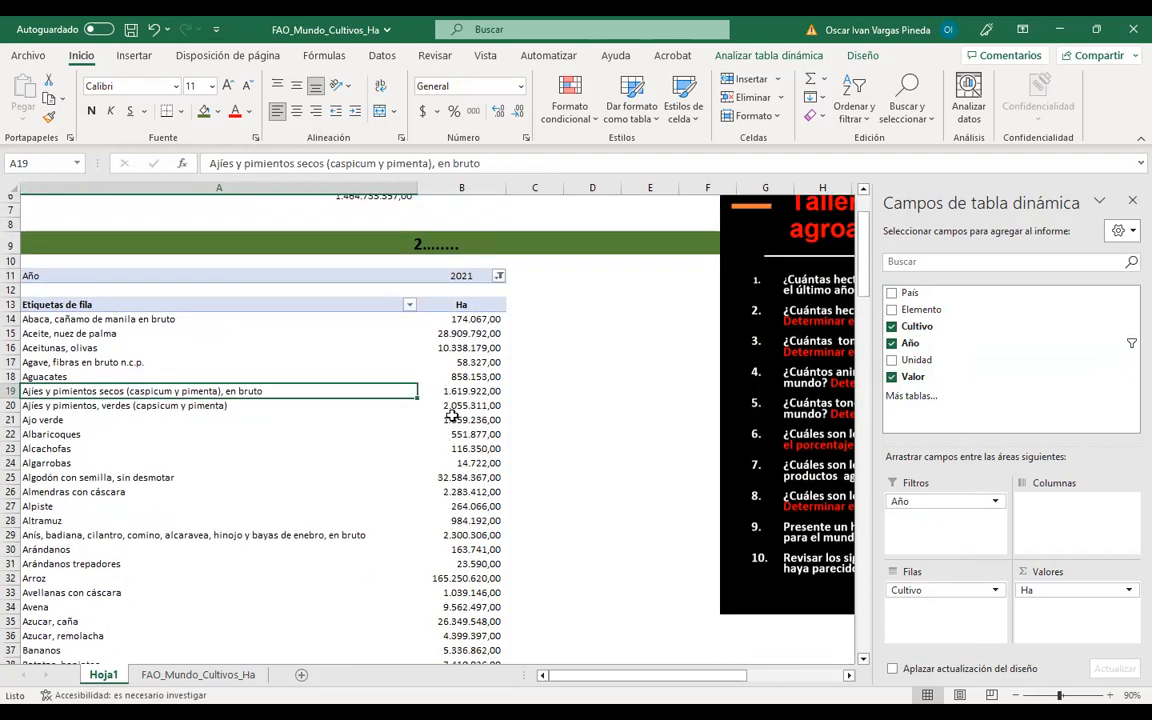
{"action": "left_click", "coordinate": [1129, 592]}
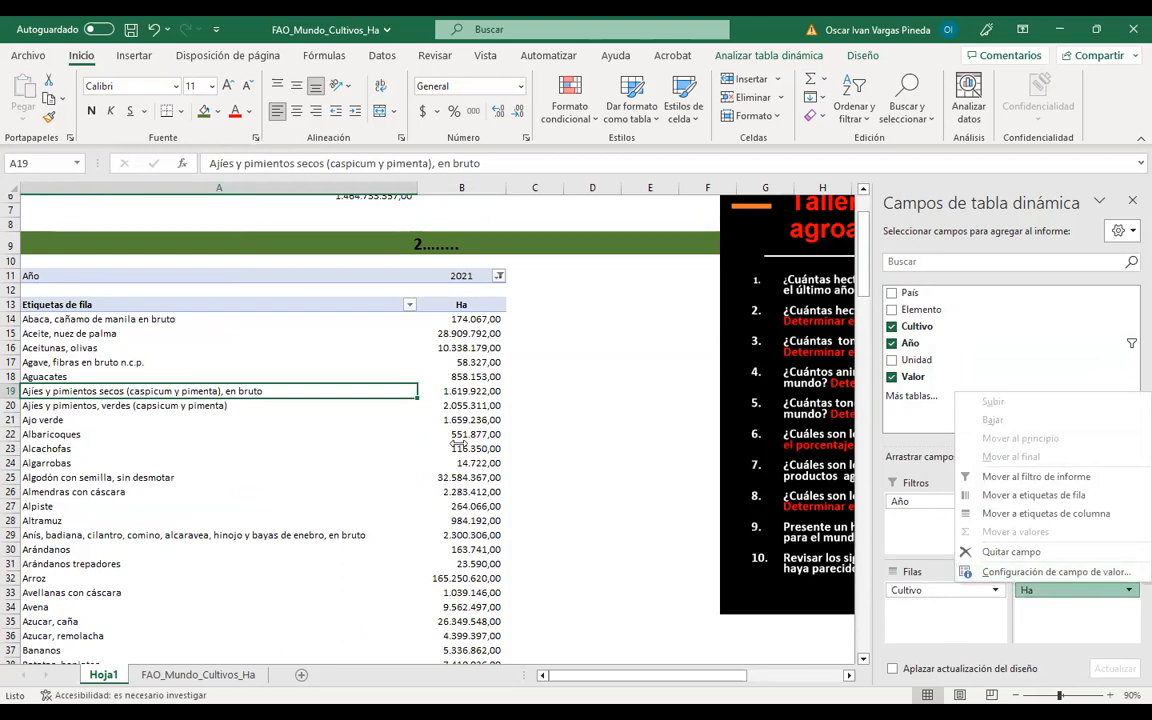
{"action": "left_click", "coordinate": [125, 333]}
{"action": "left_click", "coordinate": [133, 370]}
{"action": "left_click", "coordinate": [149, 405]}
{"action": "scroll", "coordinate": [185, 380], "scroll_direction": "up", "scroll_amount": 2}
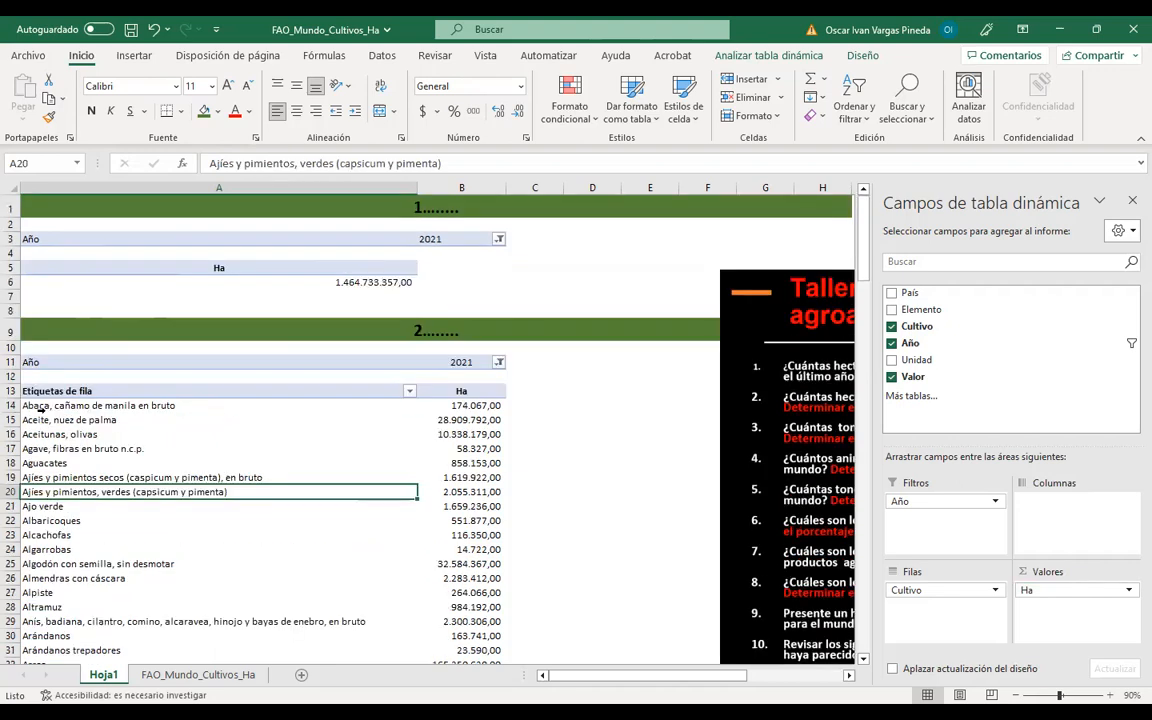
{"action": "left_click", "coordinate": [42, 408]}
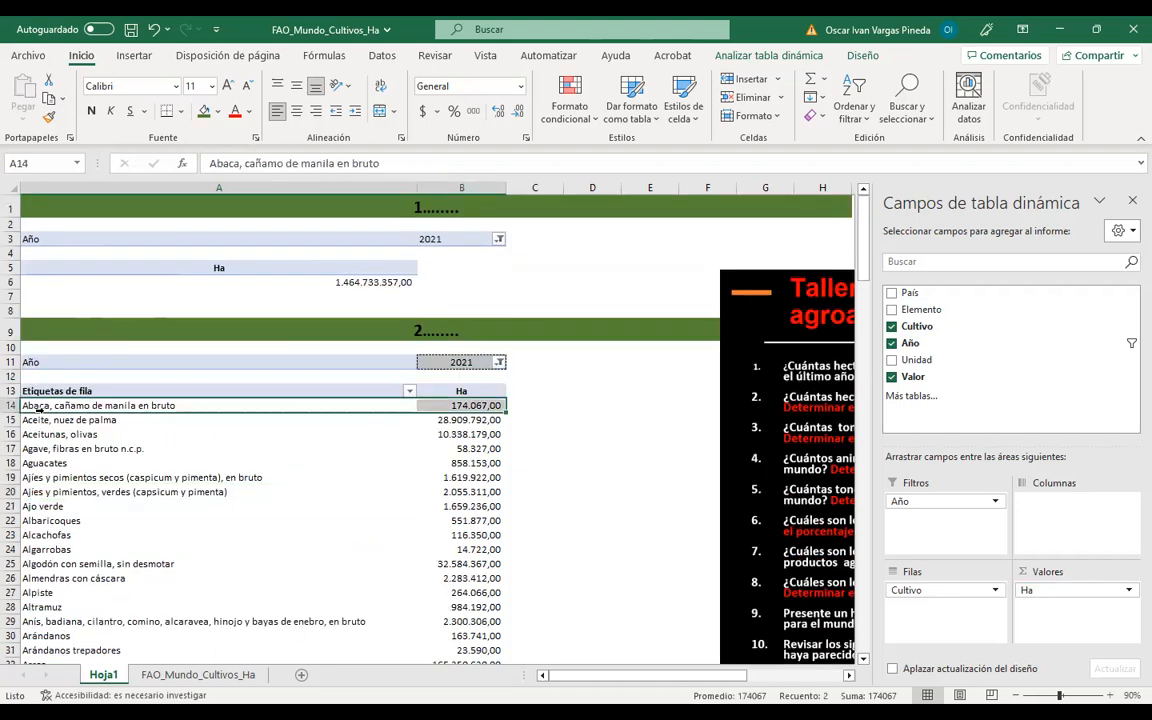
{"action": "left_click", "coordinate": [300, 449]}
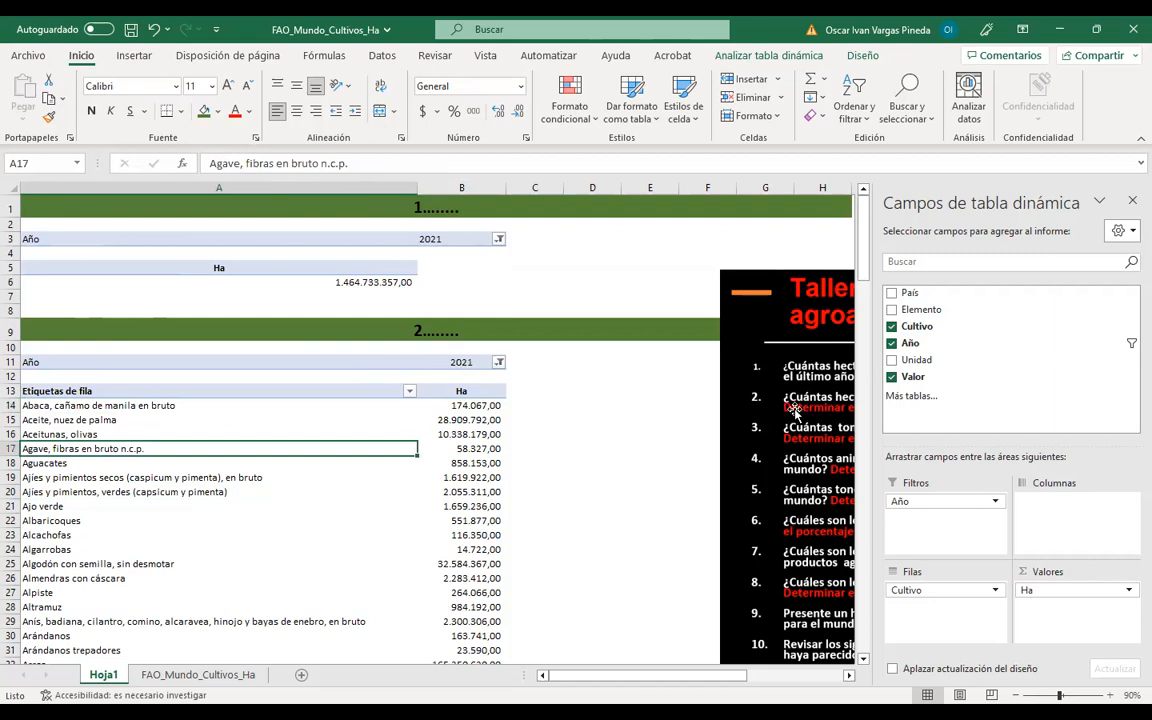
{"action": "left_click", "coordinate": [337, 497]}
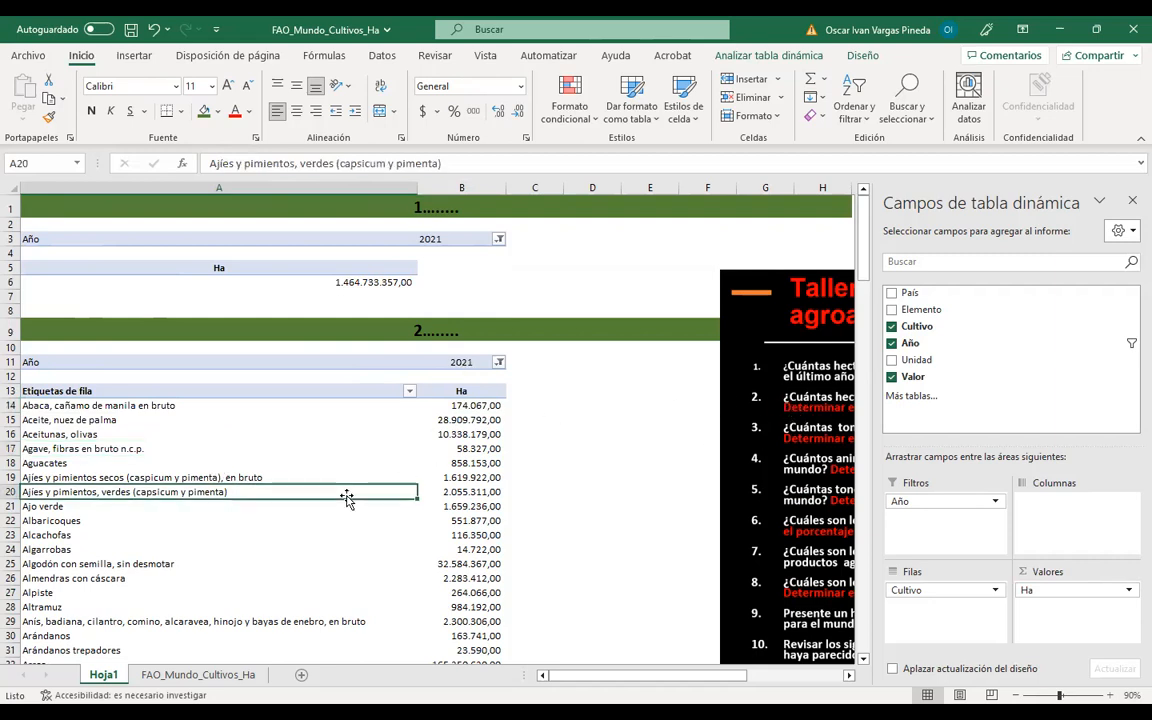
Add País as a report filter to the second pivot table and filter it to Colombia
{"action": "left_click_drag", "start_coordinate": [910, 292], "coordinate": [915, 530]}
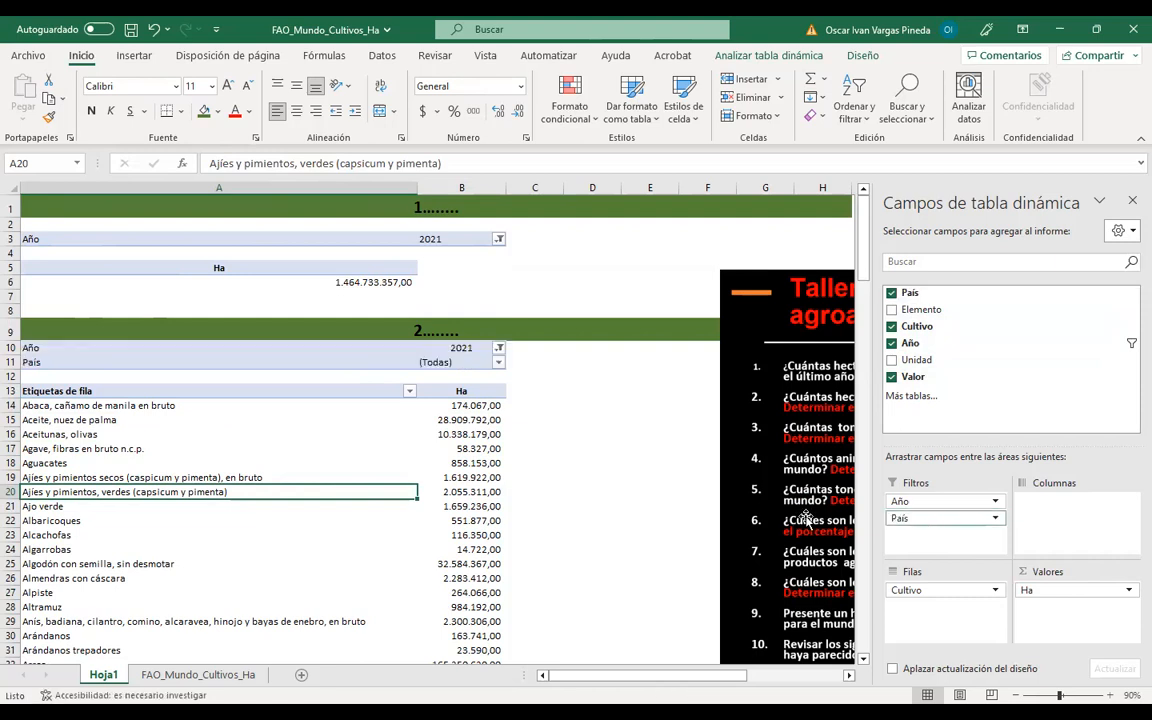
{"action": "left_click", "coordinate": [498, 362]}
{"action": "scroll", "coordinate": [363, 460], "scroll_direction": "down", "scroll_amount": 6}
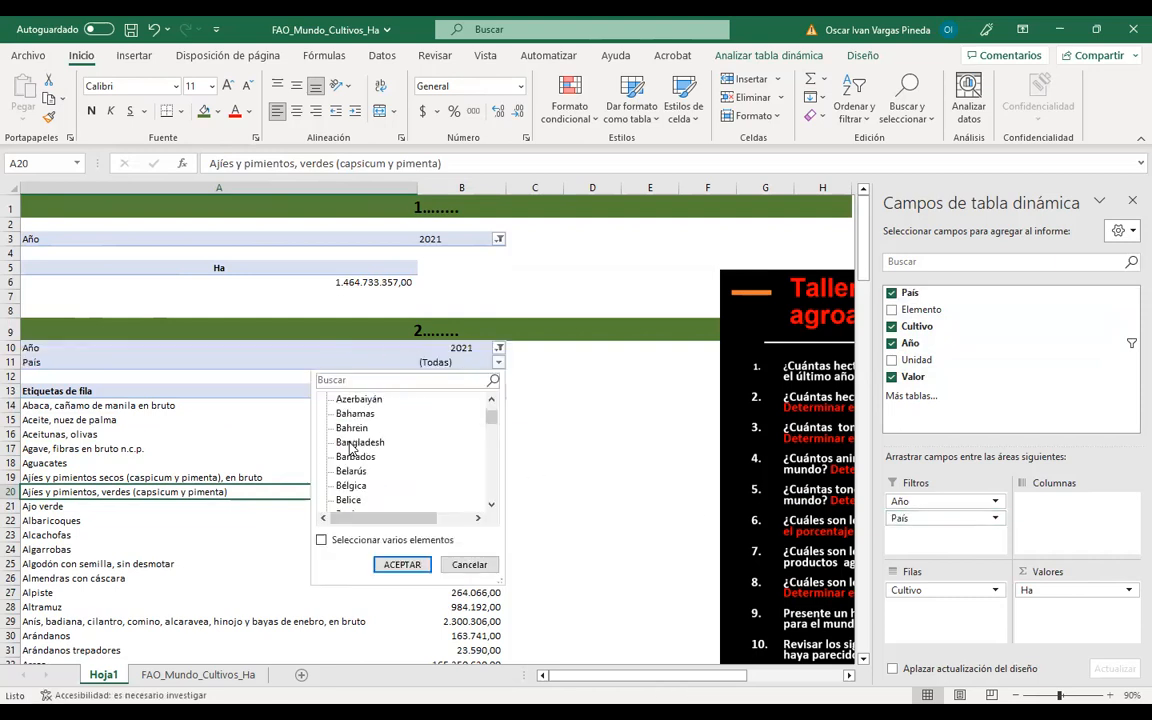
{"action": "scroll", "coordinate": [363, 462], "scroll_direction": "down", "scroll_amount": 5}
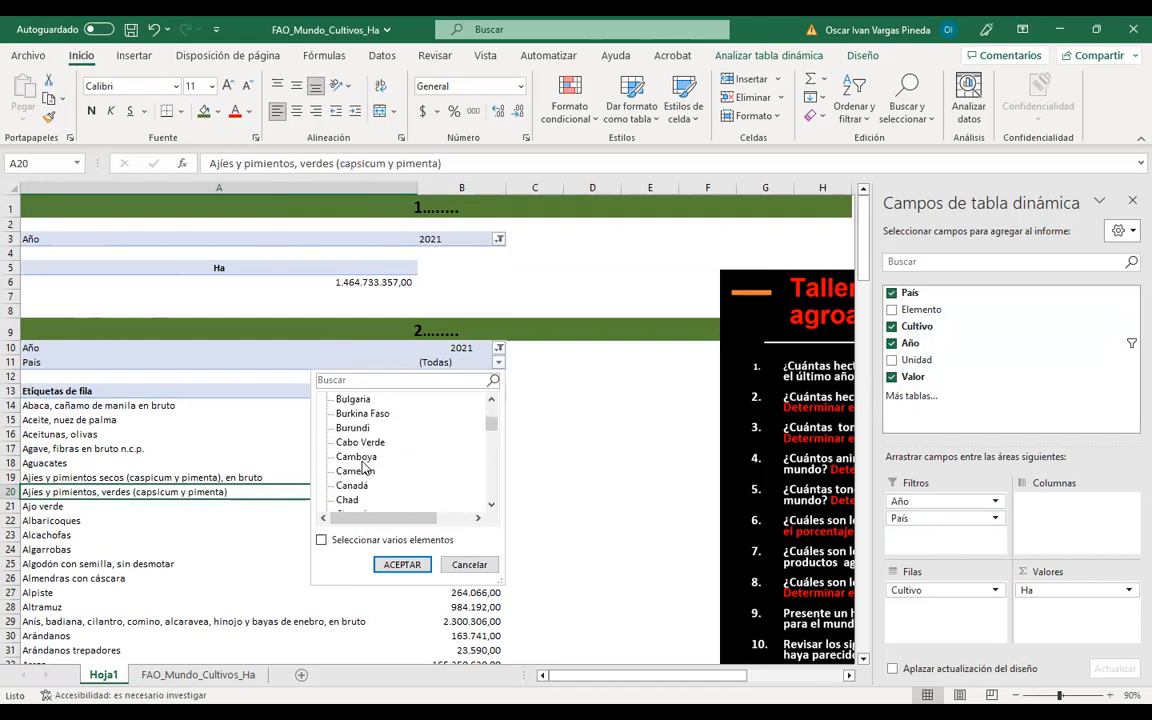
{"action": "left_click", "coordinate": [363, 486]}
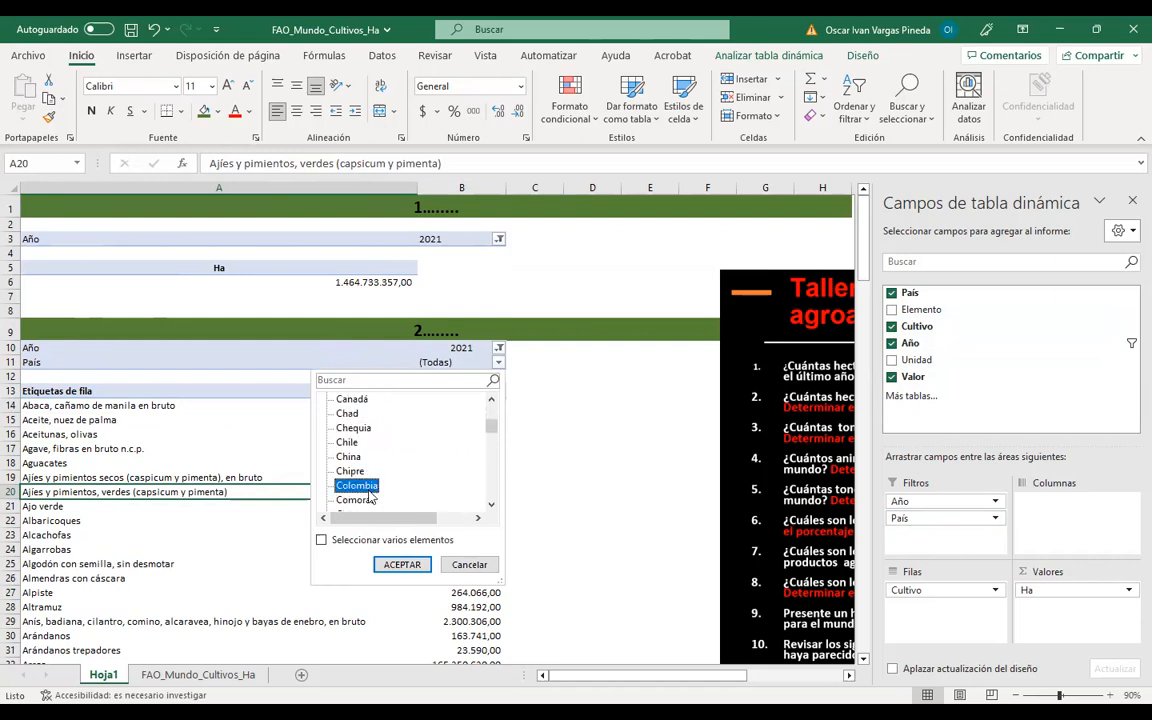
{"action": "left_click", "coordinate": [400, 563]}
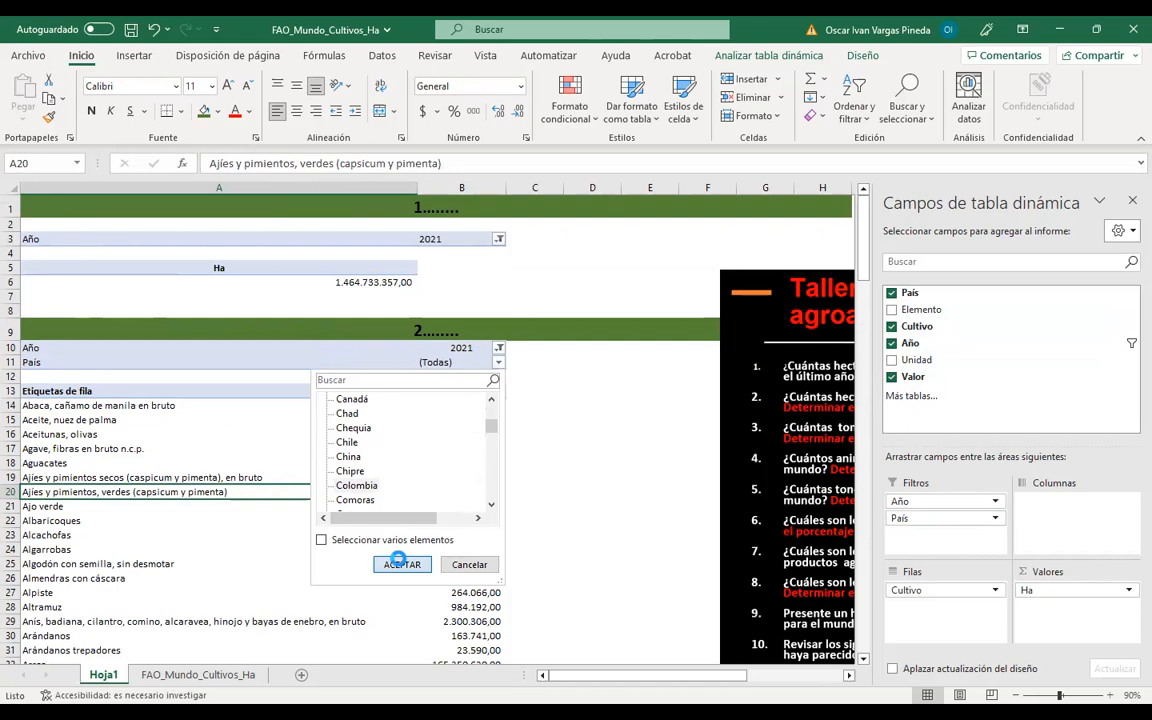
Examine the 2021 hectares per crop for Colombia in the filtered pivot table
{"action": "left_click", "coordinate": [393, 430]}
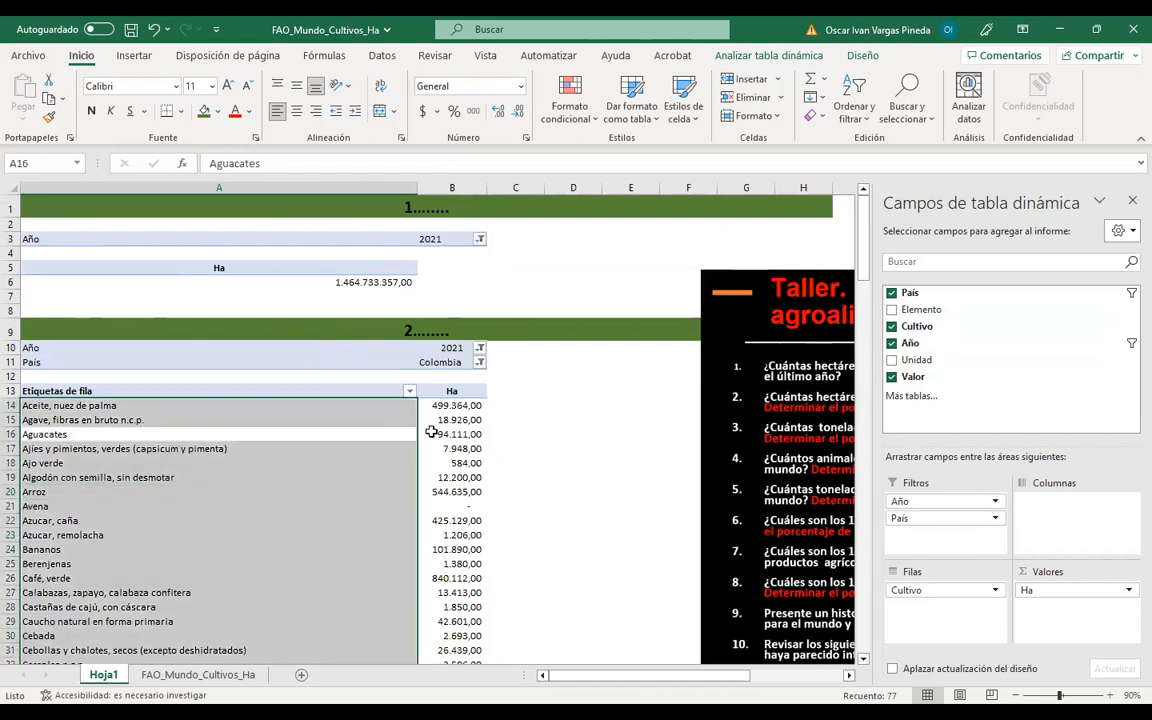
{"action": "left_click", "coordinate": [427, 434]}
{"action": "left_click", "coordinate": [440, 520]}
{"action": "left_click", "coordinate": [440, 592]}
{"action": "left_click", "coordinate": [441, 478]}
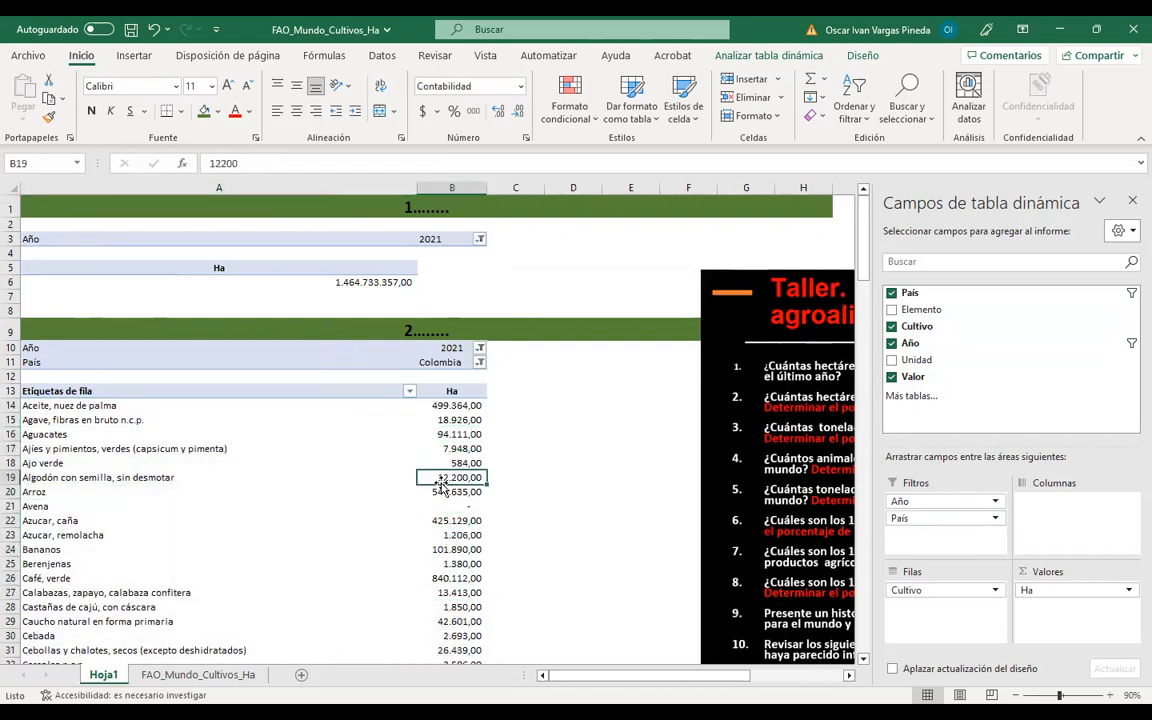
{"action": "left_click", "coordinate": [368, 530]}
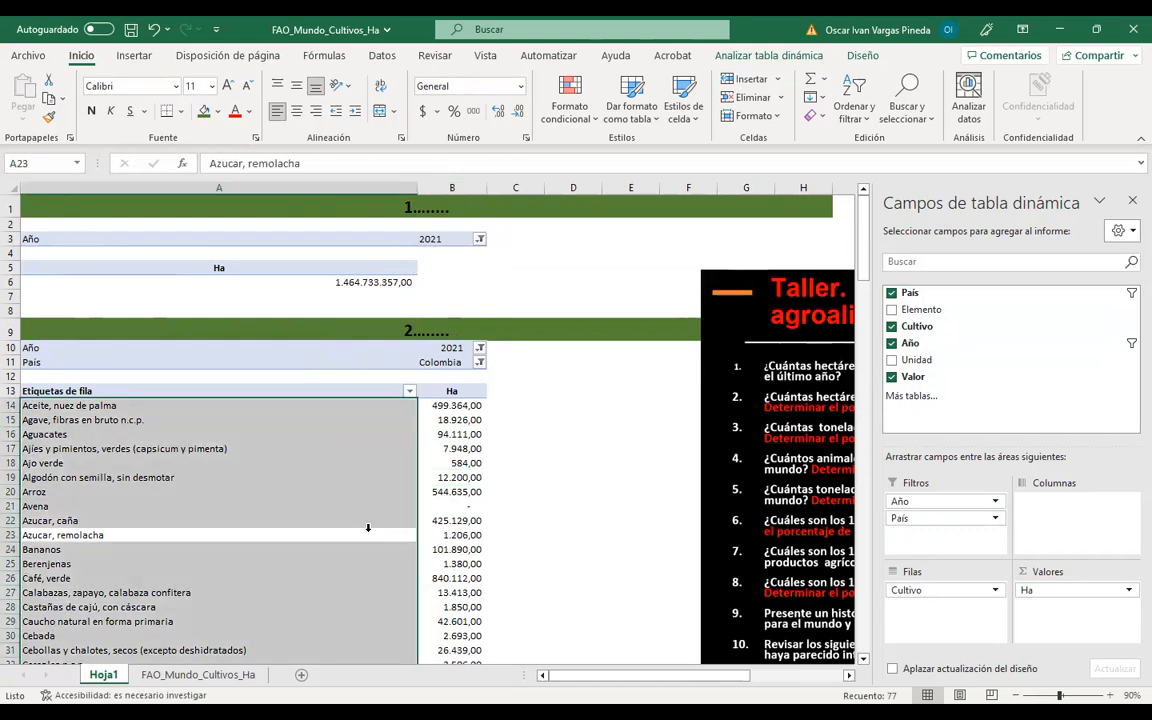
{"action": "left_click", "coordinate": [384, 478]}
{"action": "left_click", "coordinate": [373, 547]}
{"action": "left_click", "coordinate": [384, 478]}
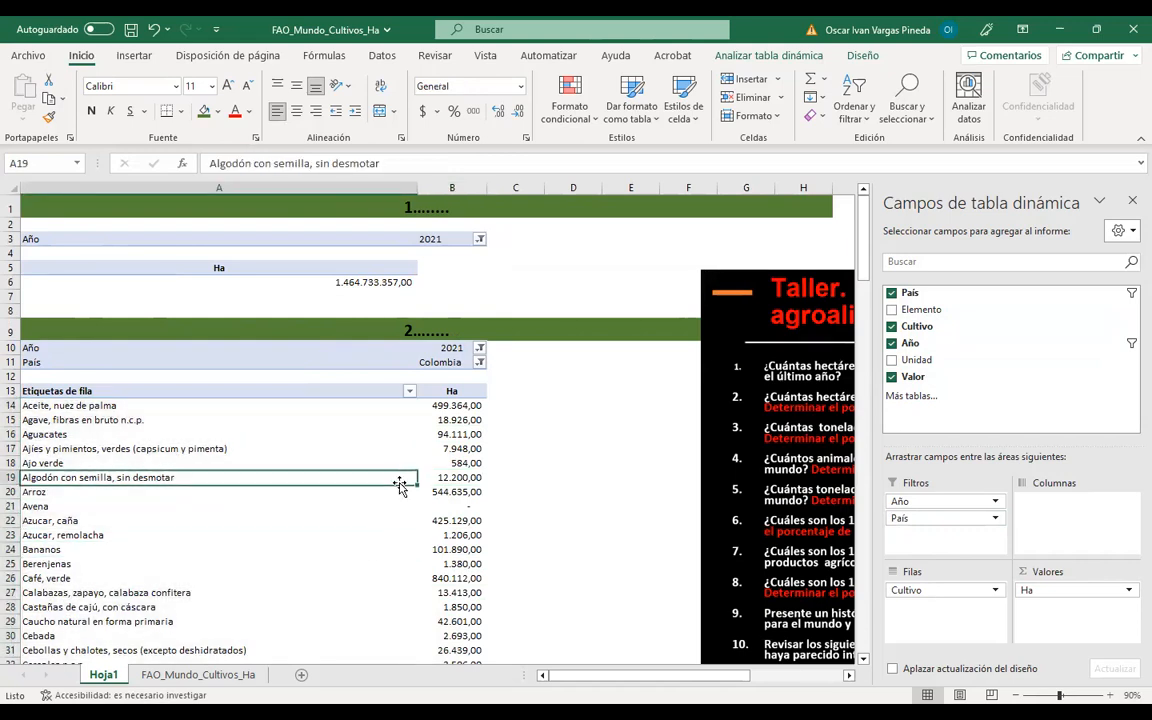
{"action": "left_click", "coordinate": [183, 407]}
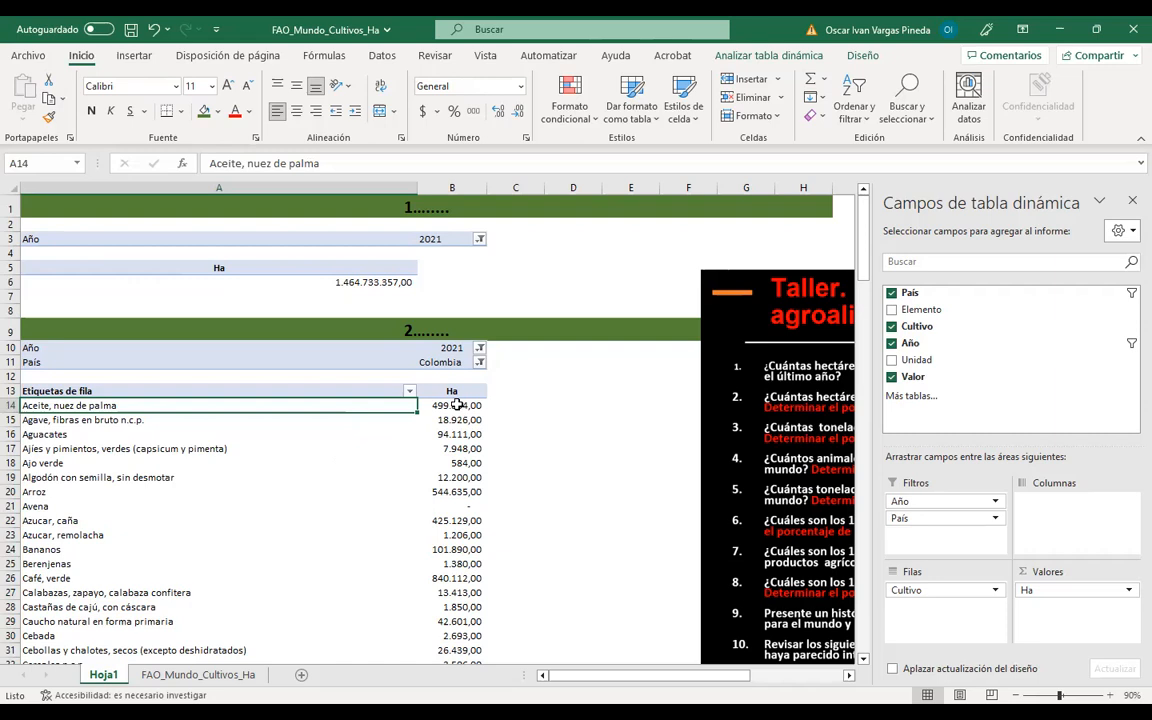
{"action": "left_click", "coordinate": [244, 578]}
{"action": "scroll", "coordinate": [240, 570], "scroll_direction": "down", "scroll_amount": 5}
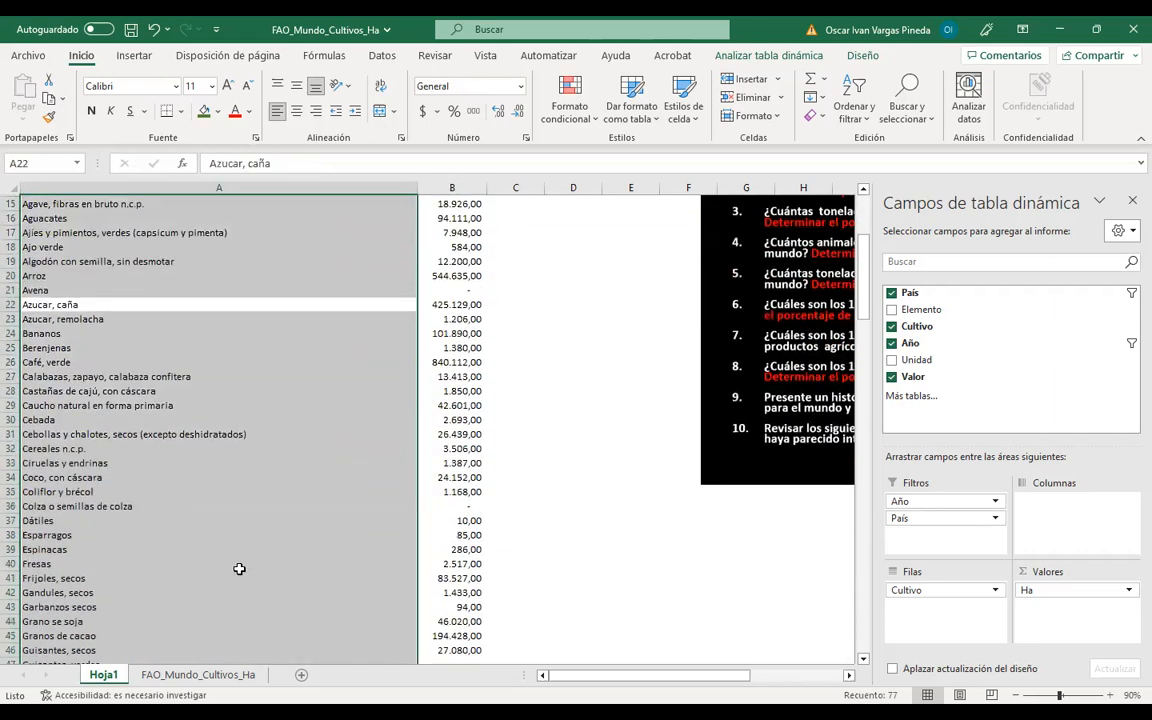
{"action": "scroll", "coordinate": [240, 568], "scroll_direction": "down", "scroll_amount": 3}
{"action": "scroll", "coordinate": [237, 560], "scroll_direction": "up", "scroll_amount": 8}
{"action": "left_click", "coordinate": [206, 478]}
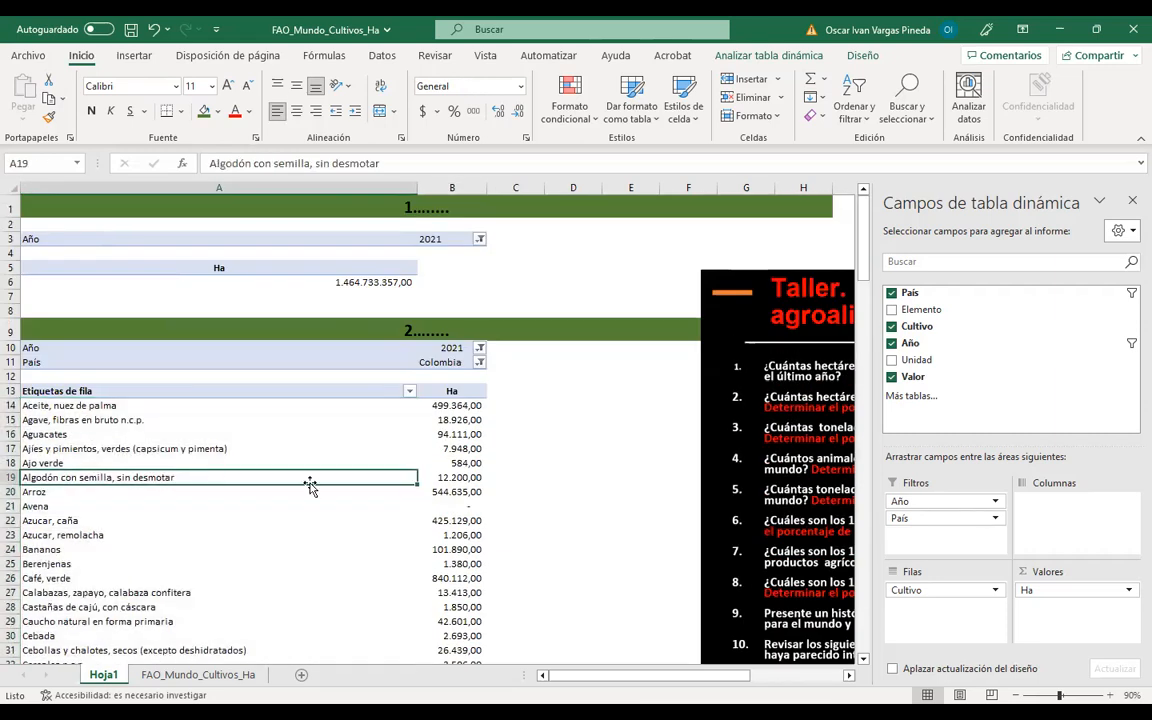
Sort the crop rows of the second pivot table in descending order by Ha
{"action": "left_click", "coordinate": [407, 390]}
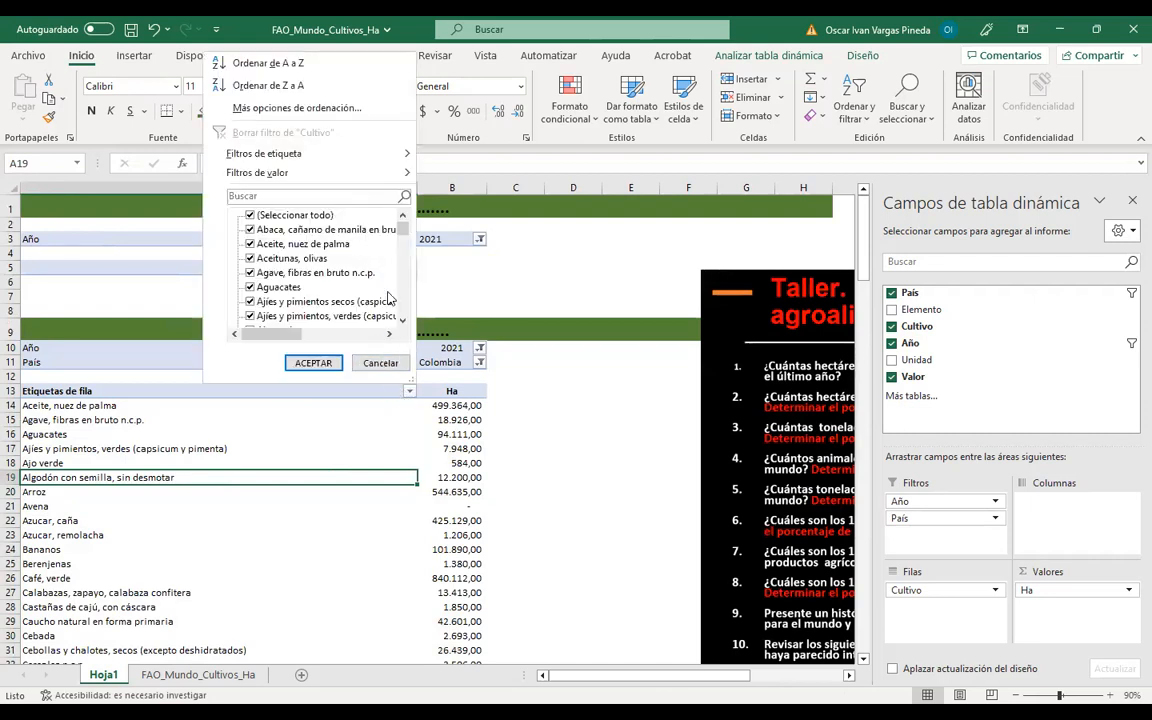
{"action": "left_click", "coordinate": [409, 396]}
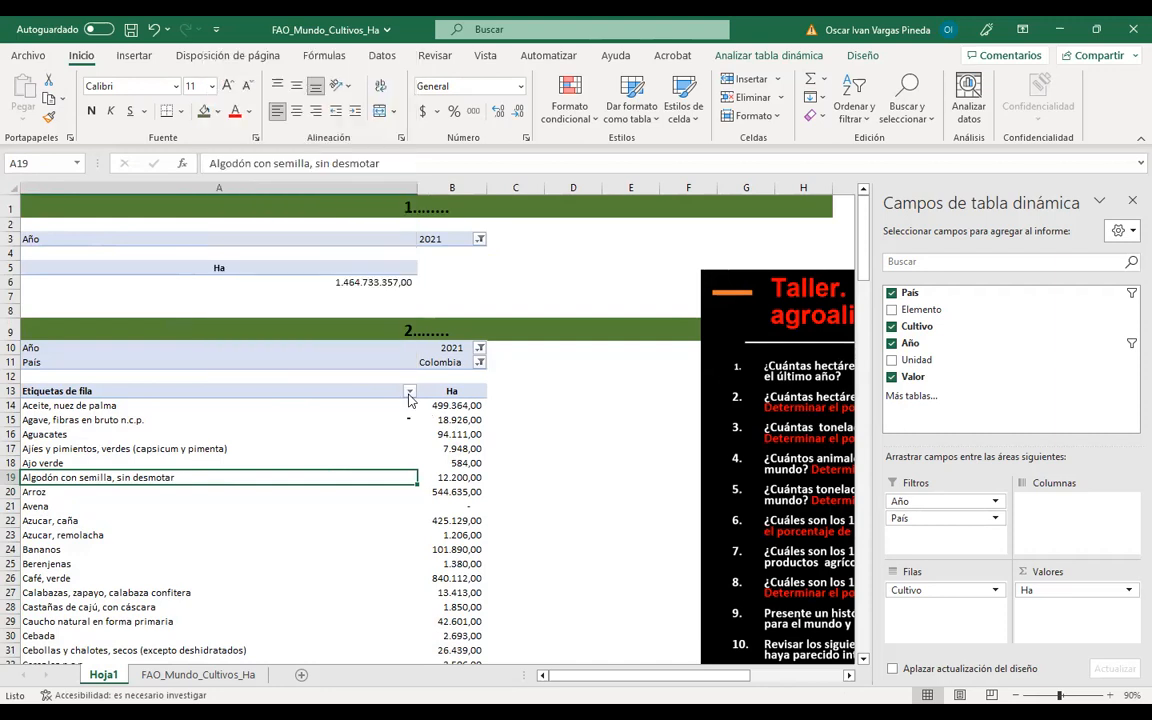
{"action": "left_click", "coordinate": [409, 392]}
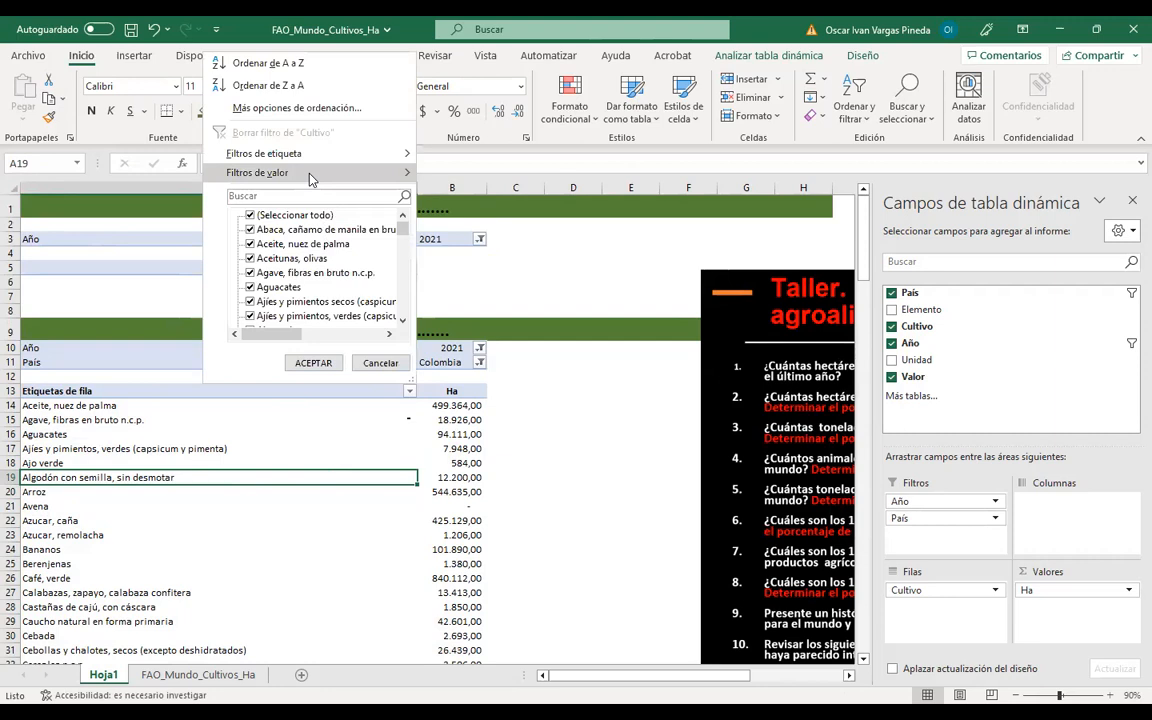
{"action": "left_click", "coordinate": [280, 110]}
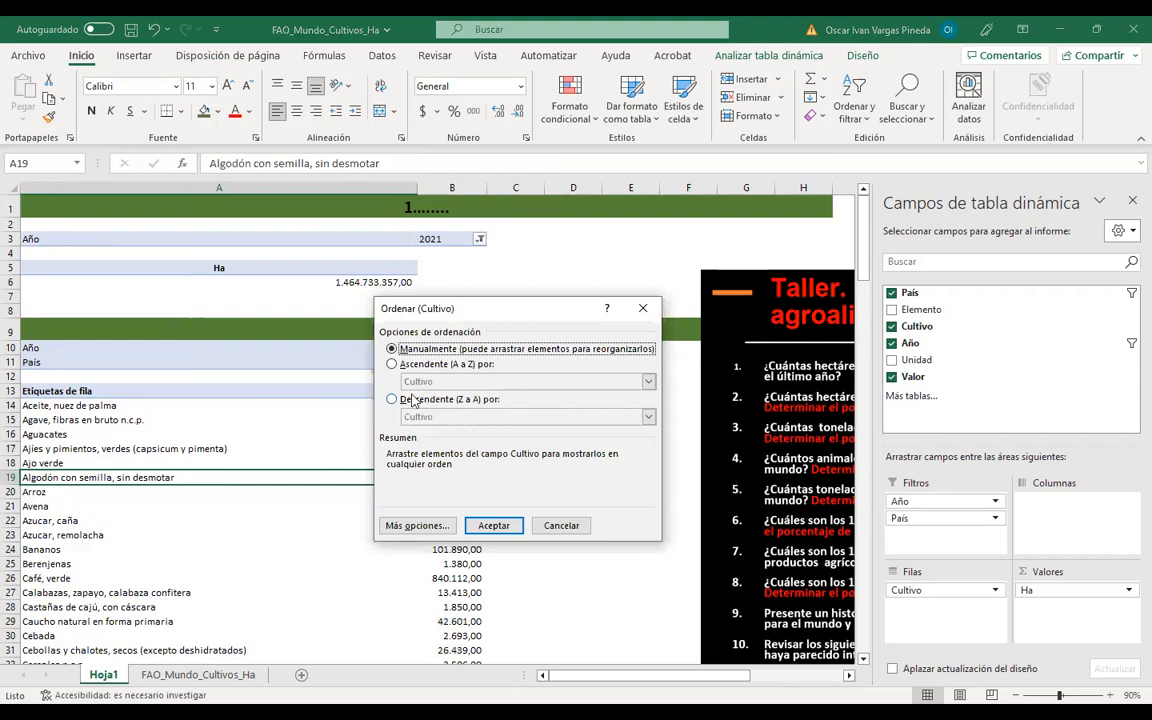
{"action": "left_click", "coordinate": [391, 400]}
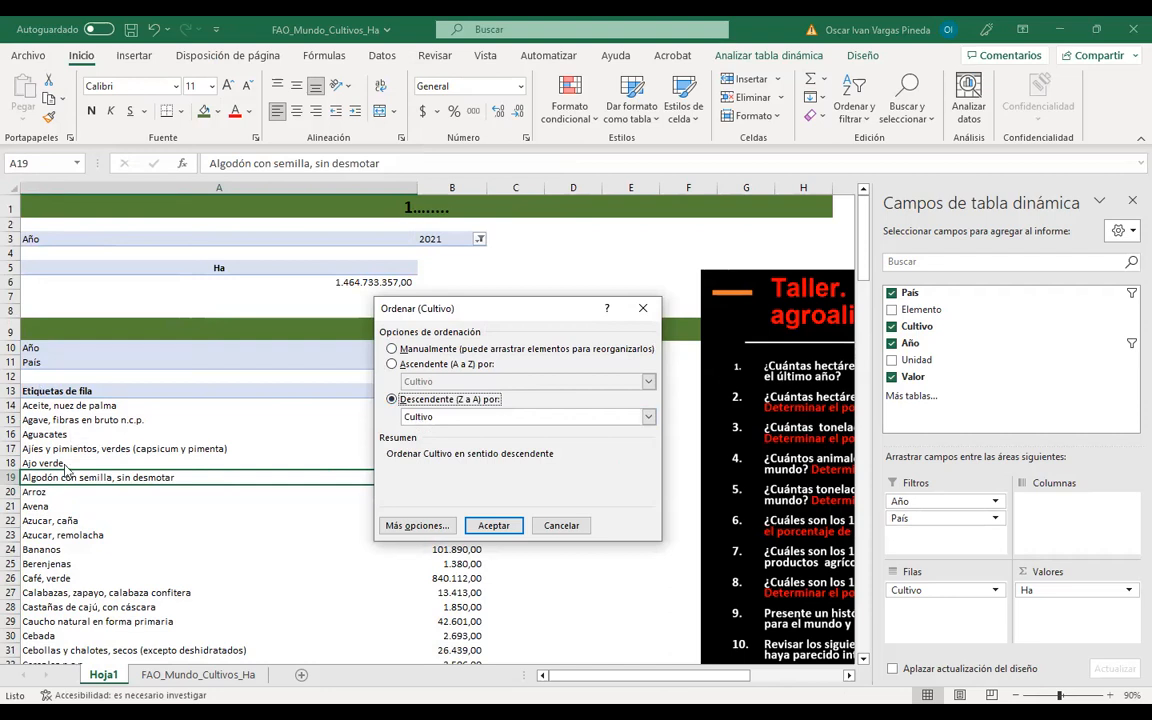
{"action": "left_click", "coordinate": [418, 417]}
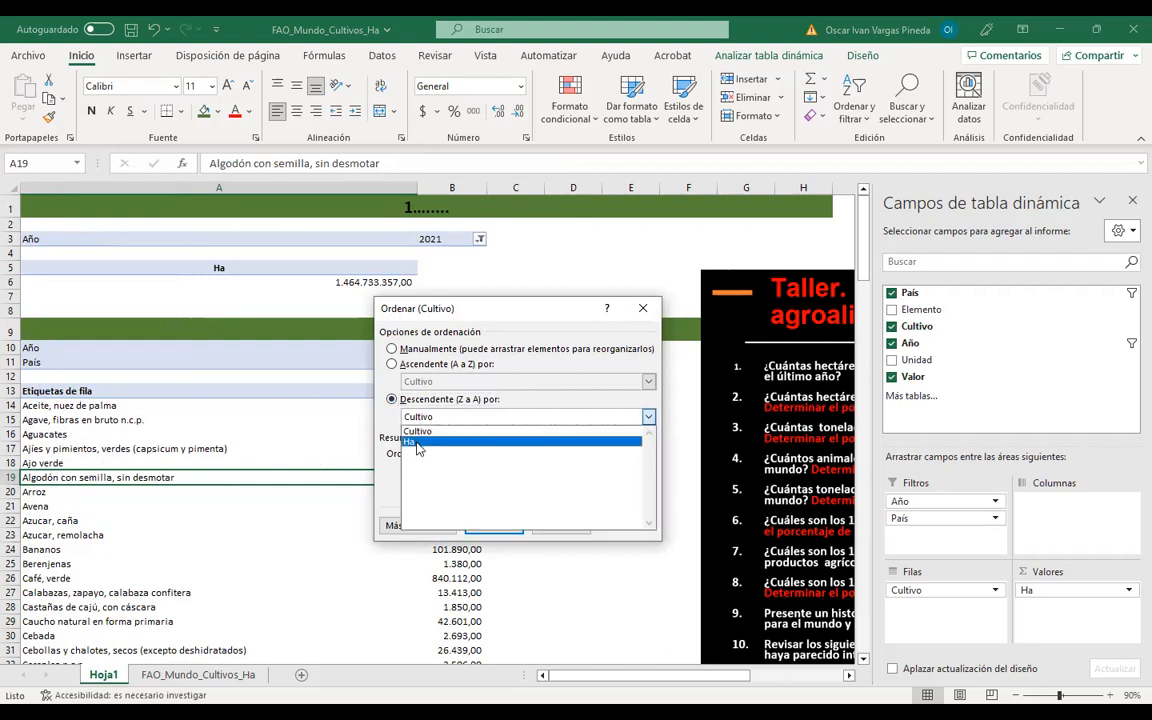
{"action": "left_click", "coordinate": [418, 443]}
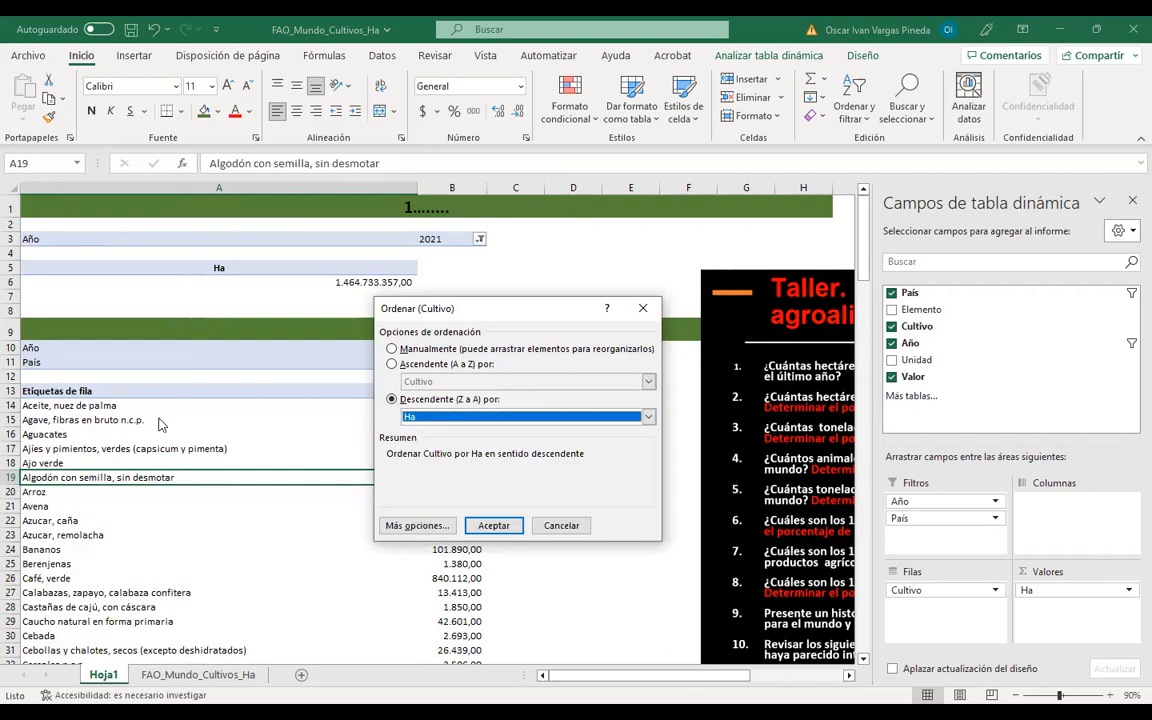
{"action": "left_click_drag", "start_coordinate": [502, 316], "coordinate": [160, 424]}
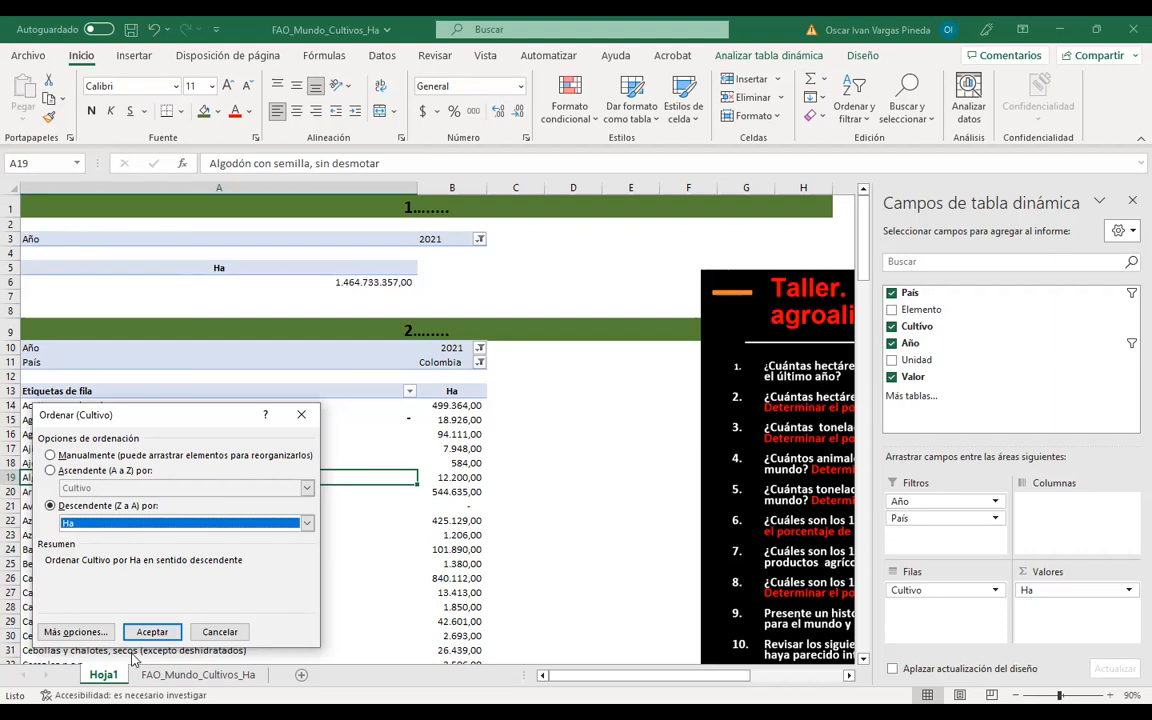
{"action": "left_click", "coordinate": [152, 631]}
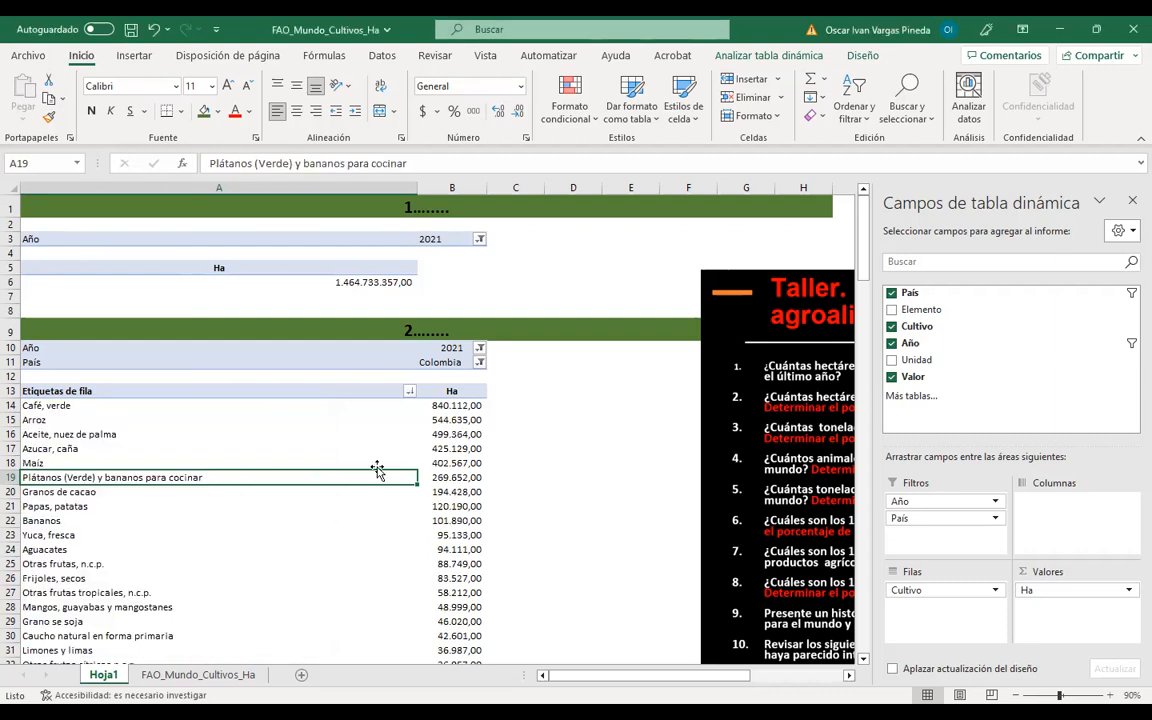
Examine the sorted crops and their hectares for Colombia in the second pivot table
{"action": "left_click_drag", "start_coordinate": [446, 410], "coordinate": [450, 448]}
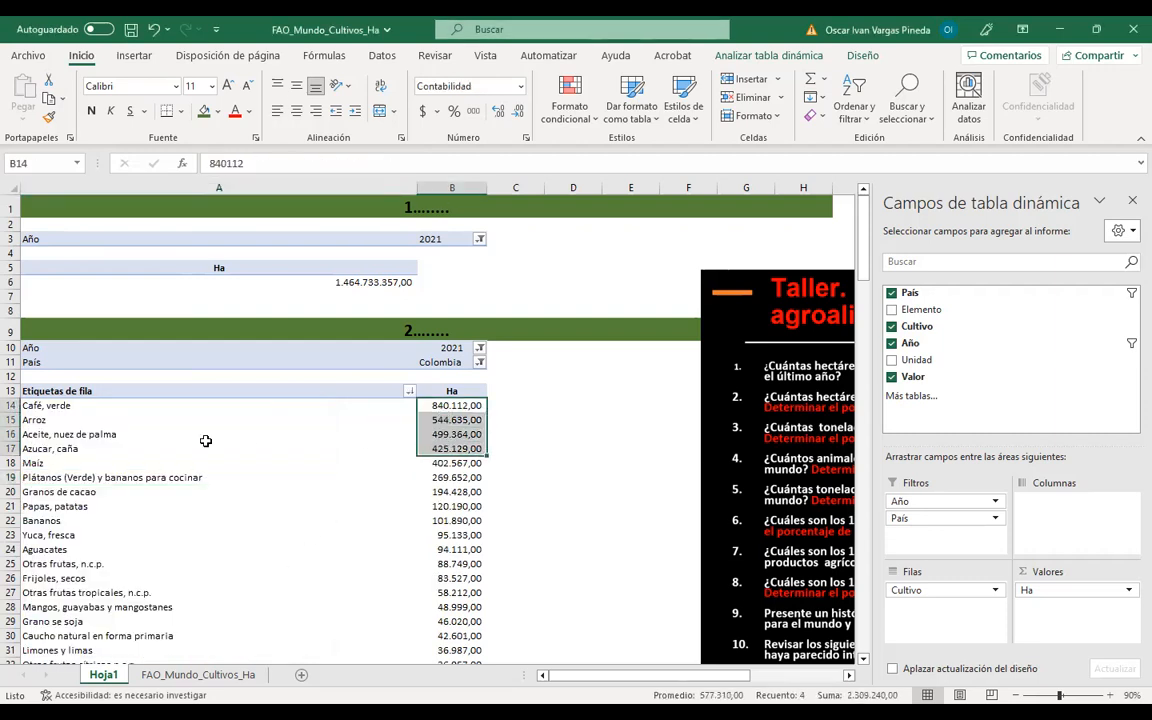
{"action": "left_click", "coordinate": [67, 411]}
{"action": "left_click", "coordinate": [69, 418]}
{"action": "left_click", "coordinate": [78, 463]}
{"action": "left_click", "coordinate": [470, 453]}
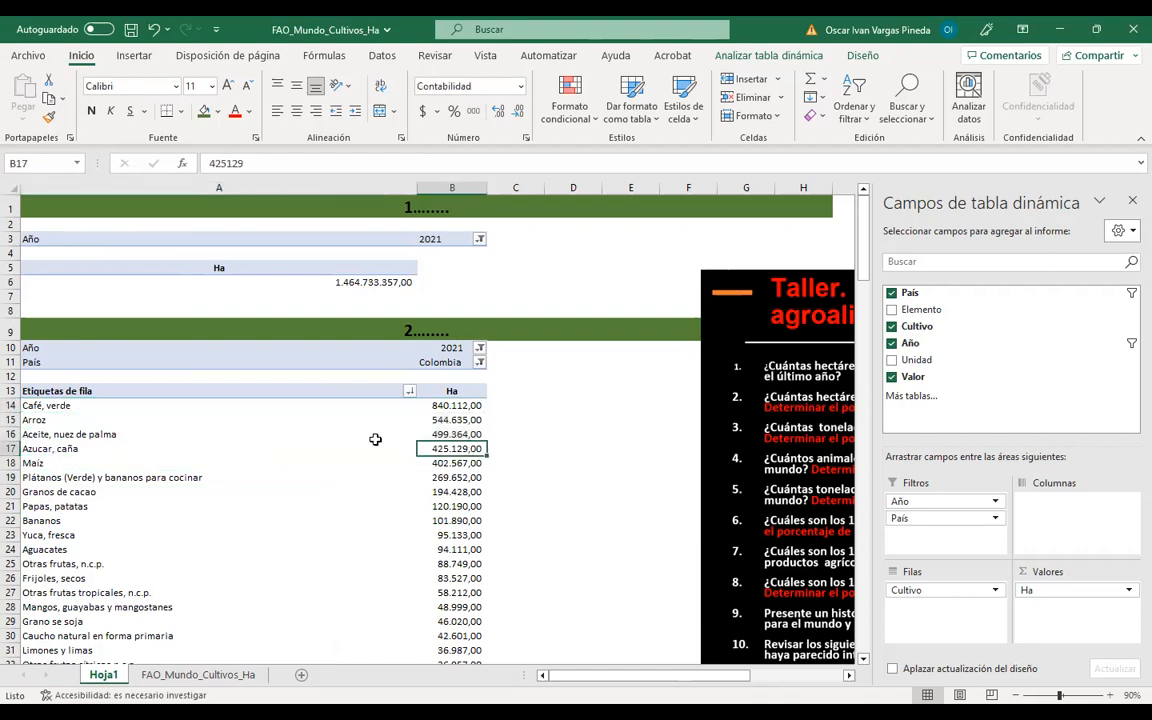
{"action": "left_click", "coordinate": [436, 422]}
{"action": "left_click", "coordinate": [316, 452]}
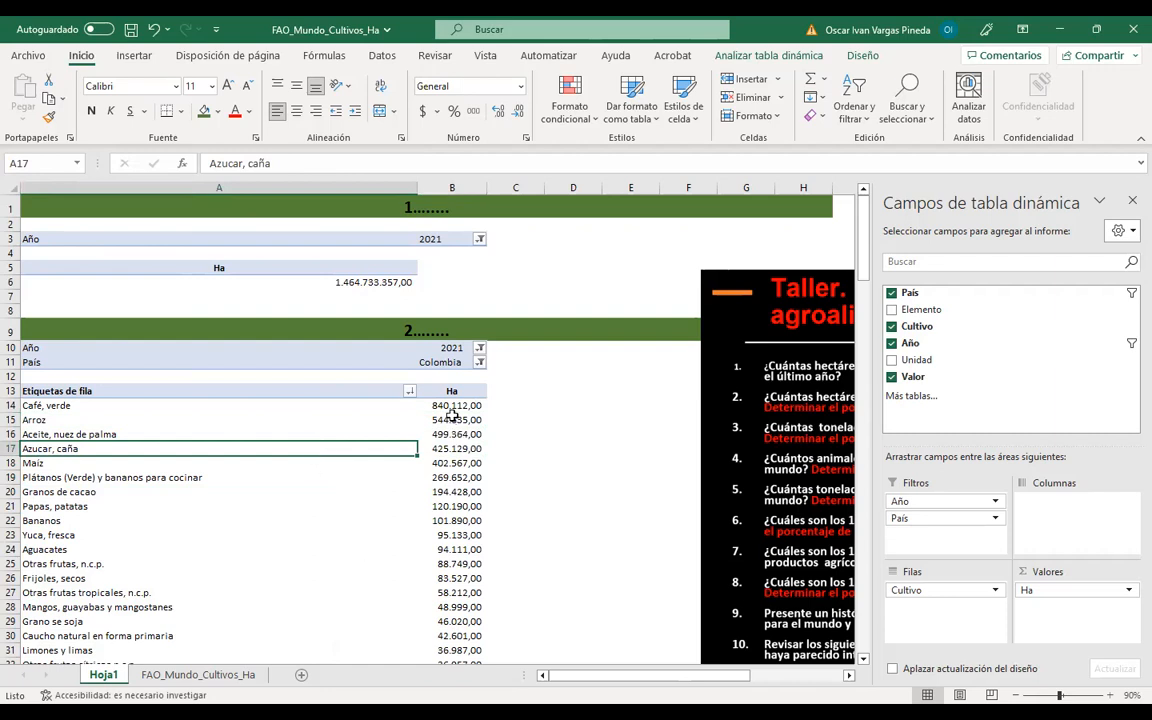
{"action": "scroll", "coordinate": [452, 415], "scroll_direction": "down", "scroll_amount": 8}
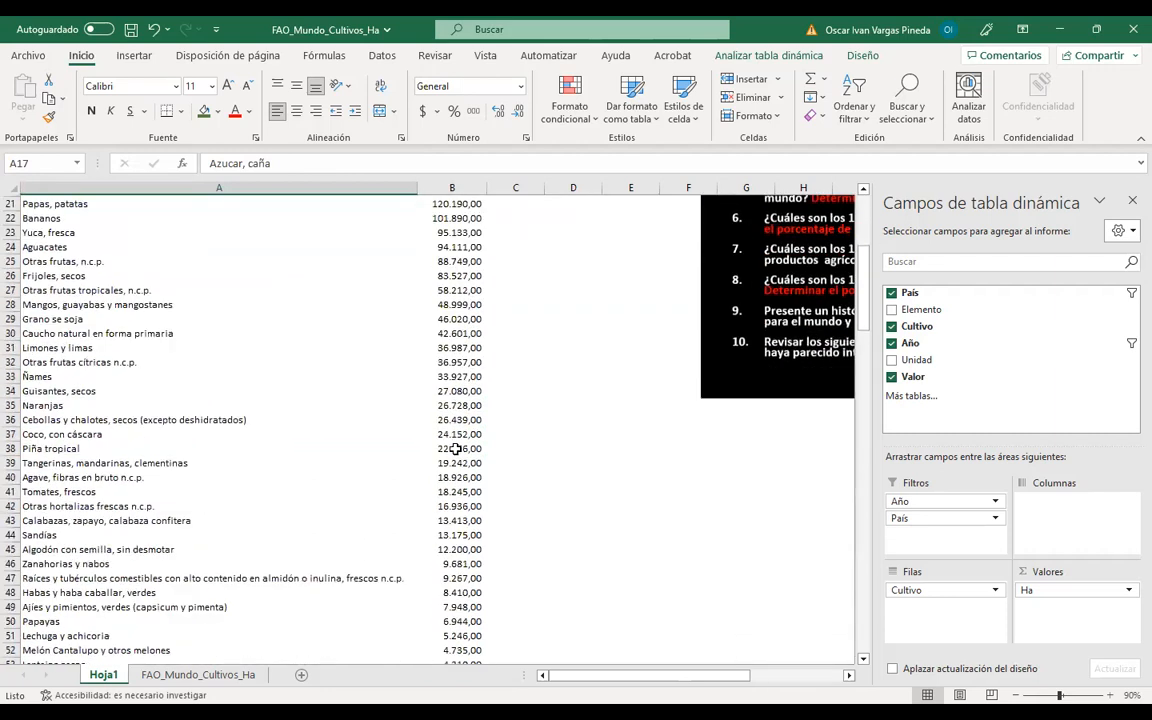
{"action": "scroll", "coordinate": [455, 453], "scroll_direction": "up", "scroll_amount": 8}
{"action": "left_click", "coordinate": [445, 437]}
{"action": "left_click", "coordinate": [218, 492]}
{"action": "left_click", "coordinate": [128, 434]}
{"action": "left_click", "coordinate": [414, 520]}
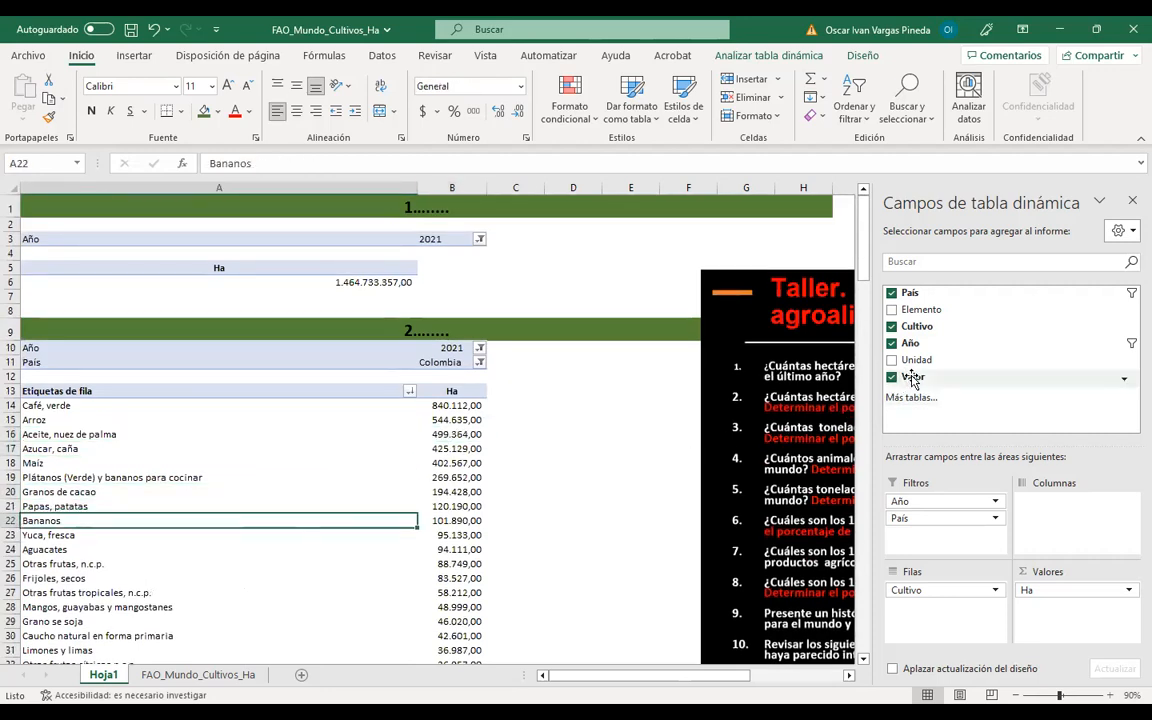
Add Valor a second time to the second pivot table's values and rename the new column as %
{"action": "left_click_drag", "start_coordinate": [912, 380], "coordinate": [1075, 619]}
{"action": "left_click", "coordinate": [521, 434]}
{"action": "left_click", "coordinate": [525, 392]}
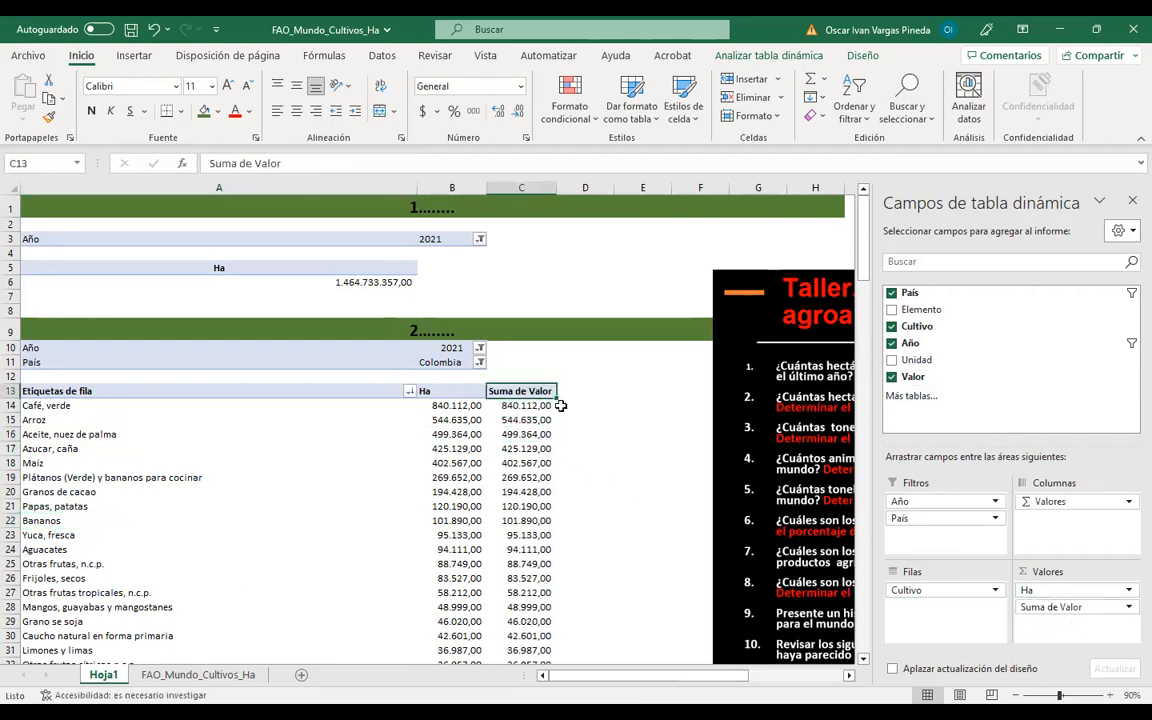
{"action": "type", "text": "%"}
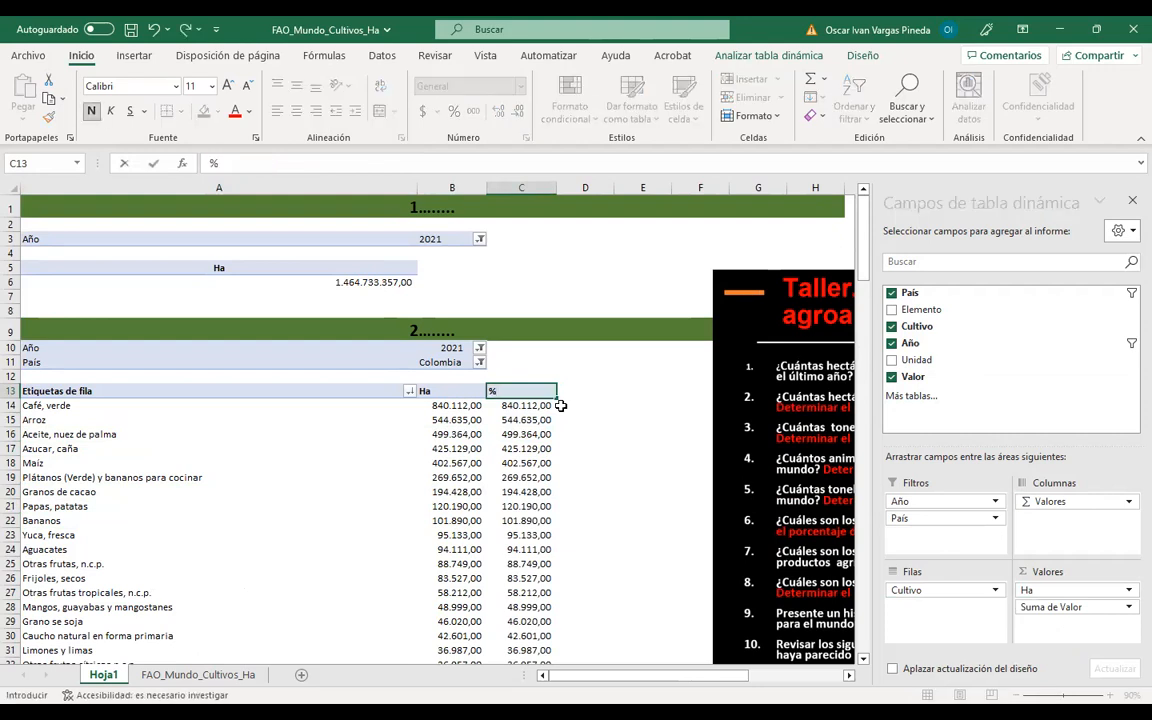
{"action": "key", "text": "Return"}
Center the Ha and % column headers in row 13 of the second pivot table
{"action": "left_click", "coordinate": [485, 391]}
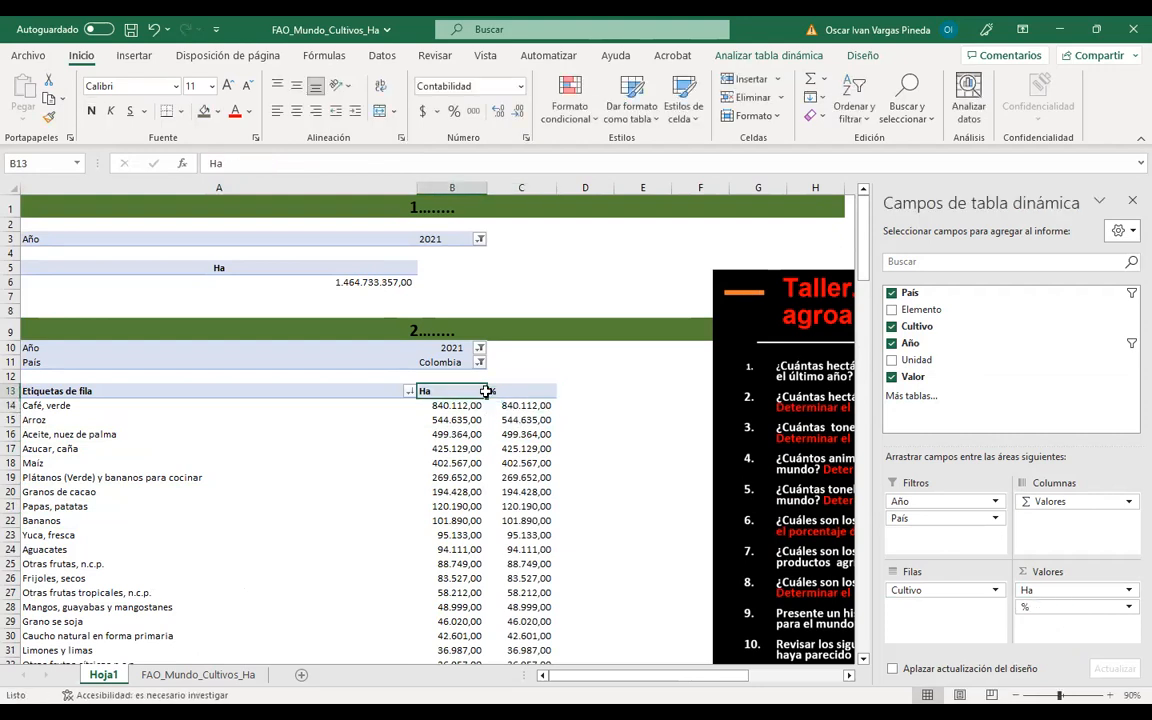
{"action": "left_click_drag", "start_coordinate": [486, 391], "coordinate": [496, 388]}
{"action": "left_click", "coordinate": [297, 111]}
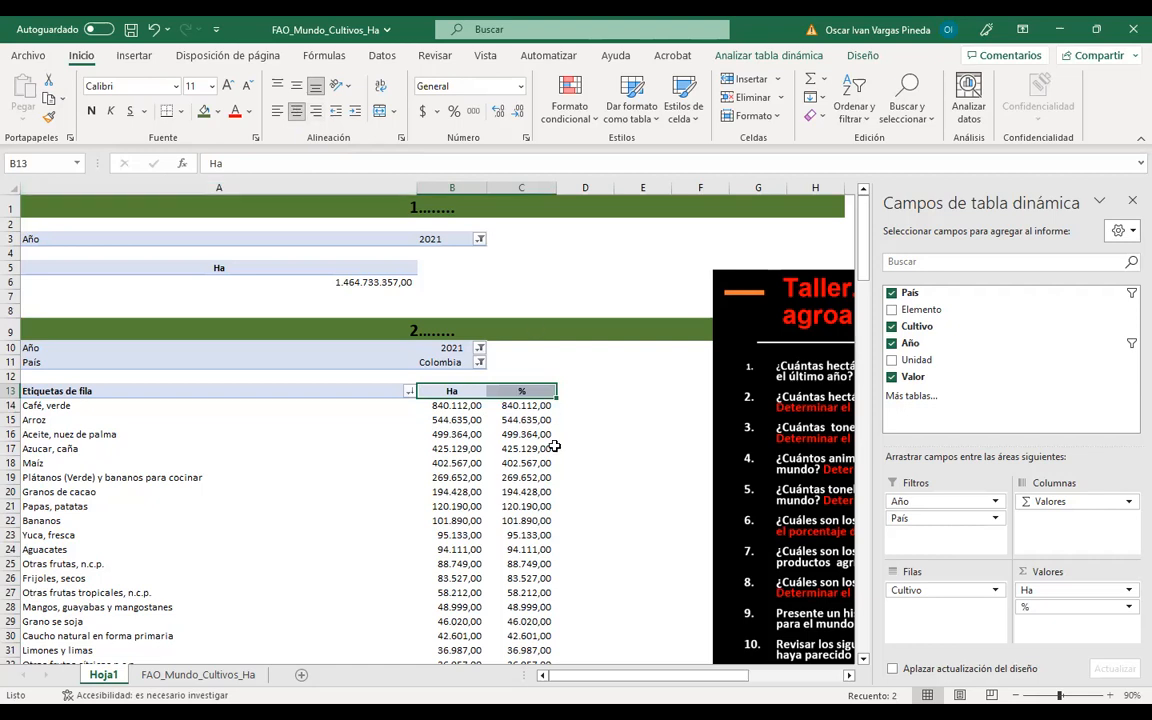
{"action": "left_click", "coordinate": [521, 477]}
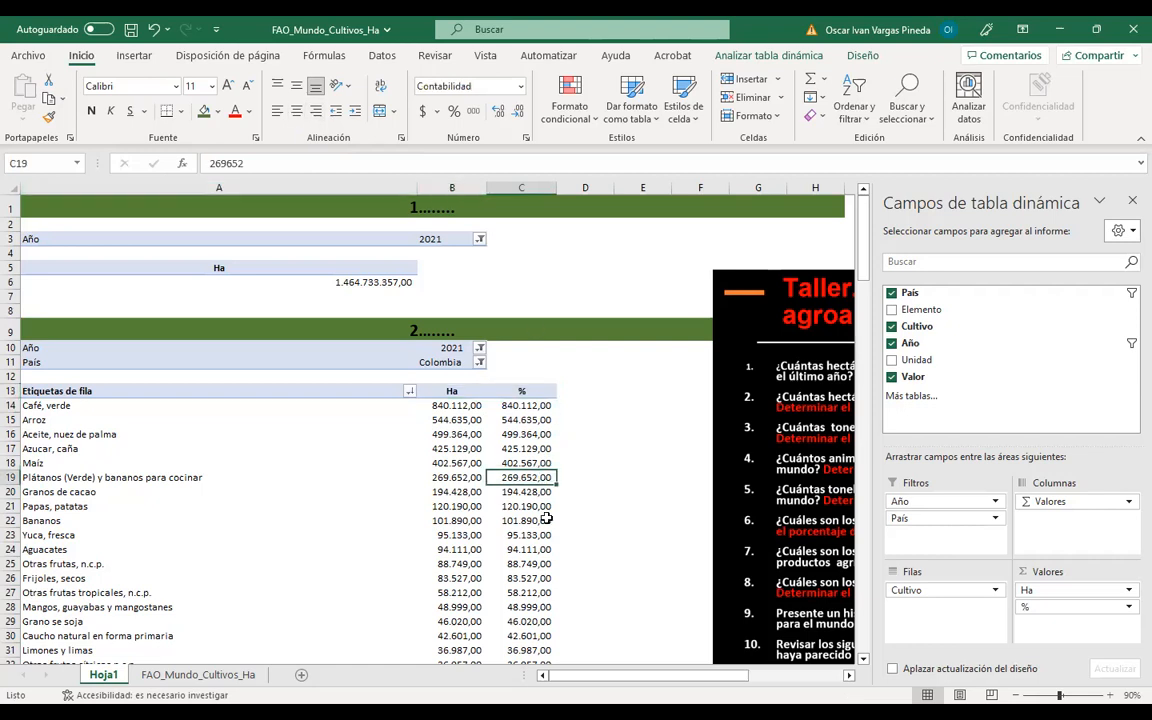
Show the values of the % field as a percentage of the grand total (% del total general)
{"action": "left_click", "coordinate": [1081, 608]}
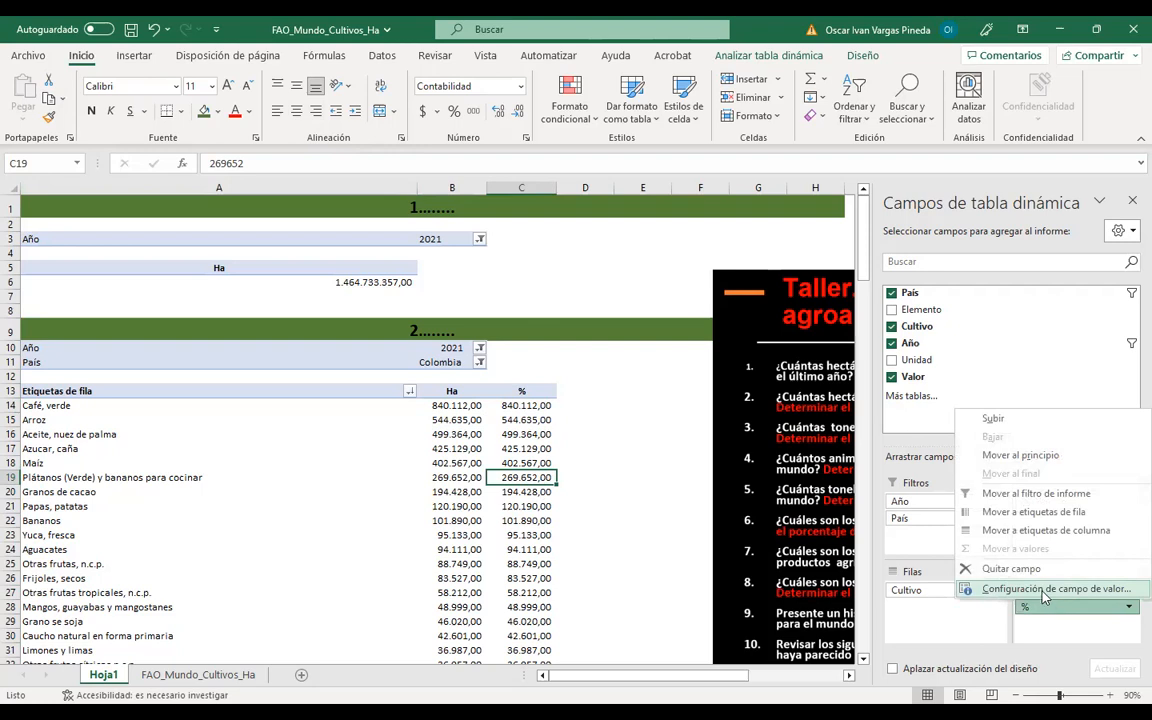
{"action": "left_click", "coordinate": [1042, 591]}
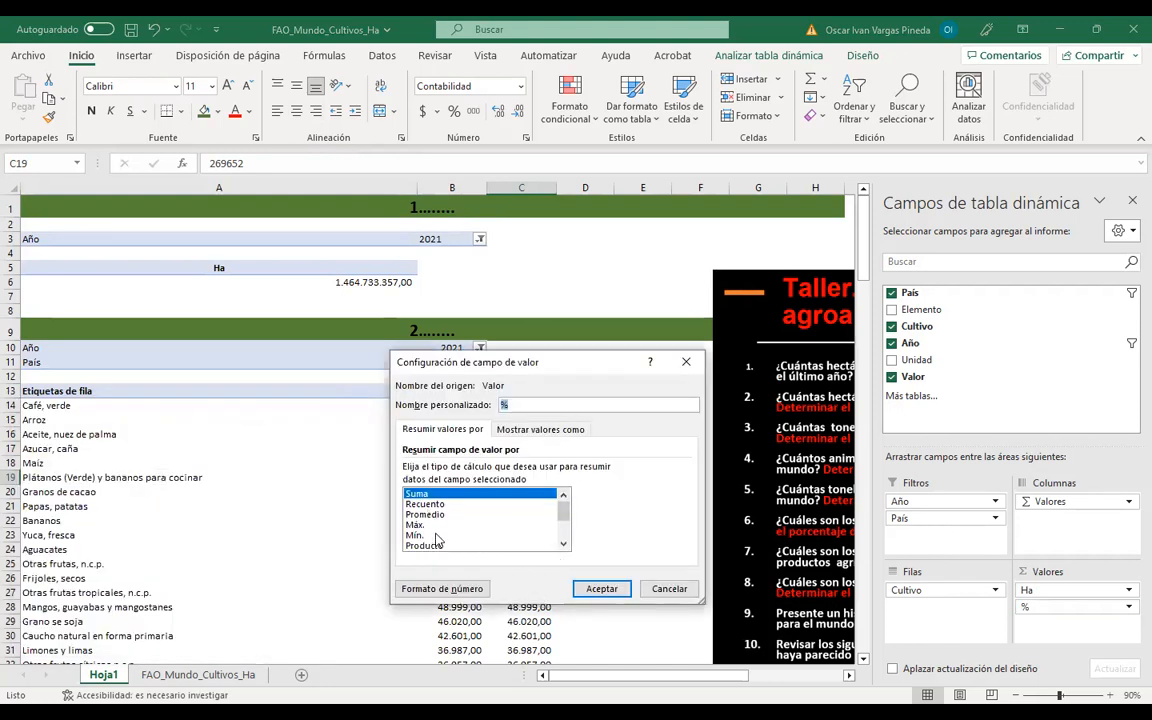
{"action": "left_click", "coordinate": [538, 430]}
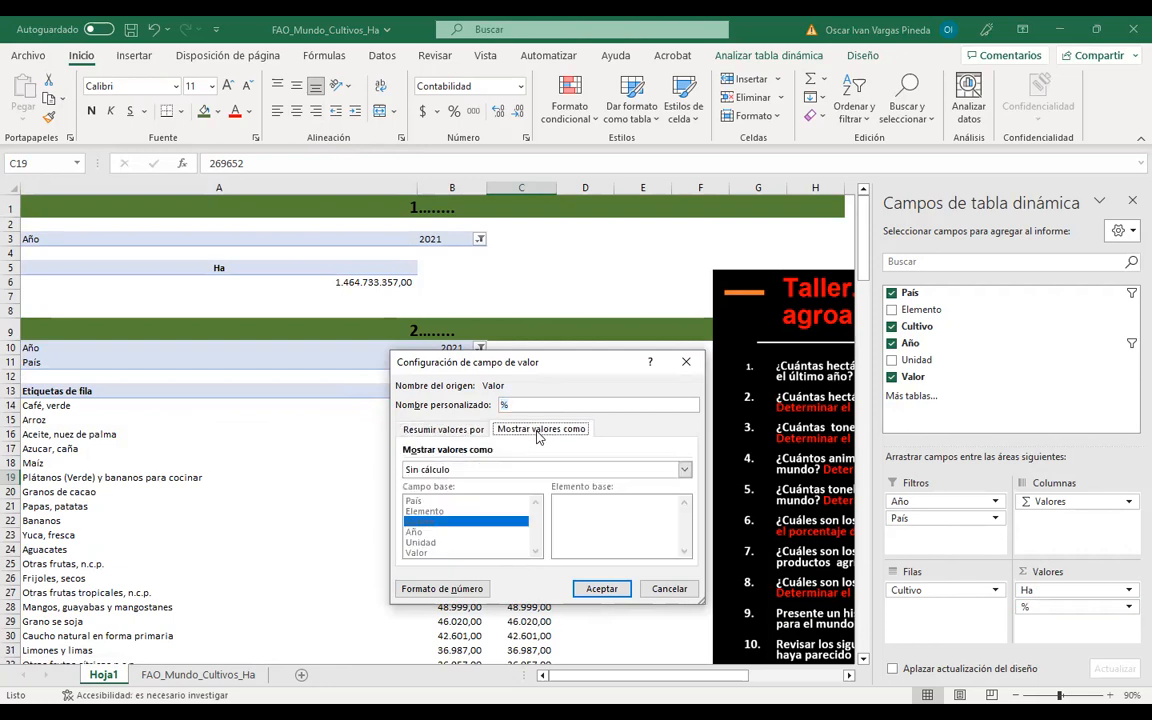
{"action": "left_click", "coordinate": [460, 472]}
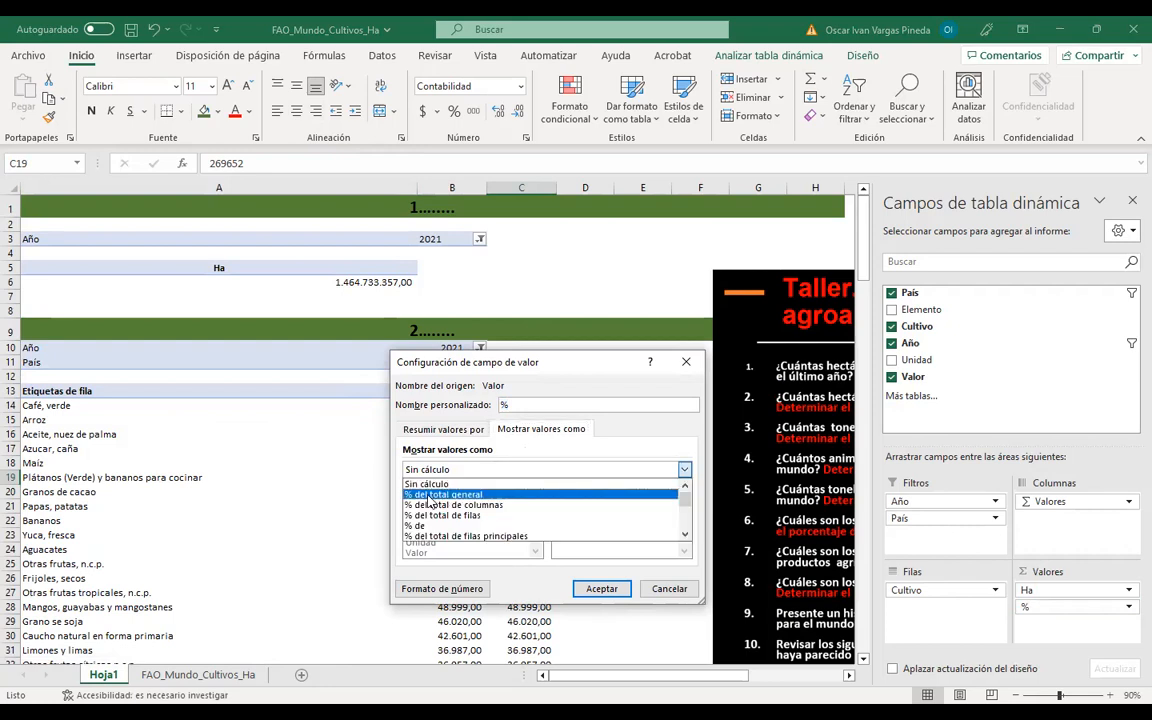
{"action": "left_click", "coordinate": [430, 495]}
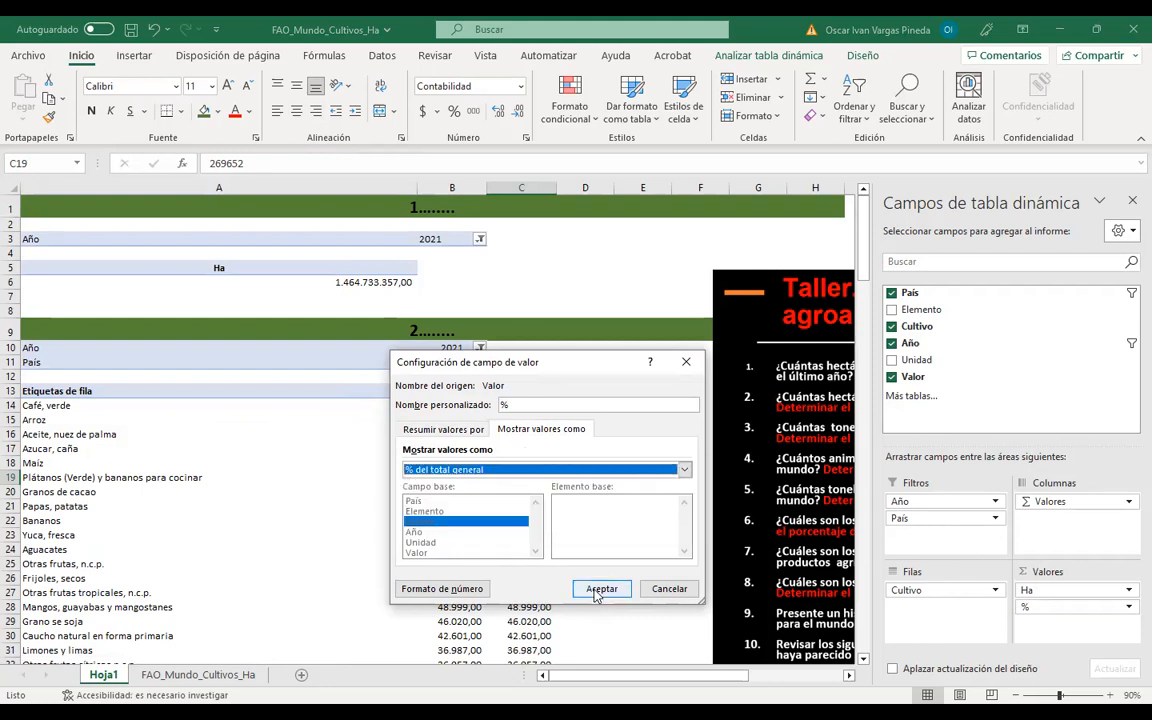
{"action": "left_click", "coordinate": [601, 589]}
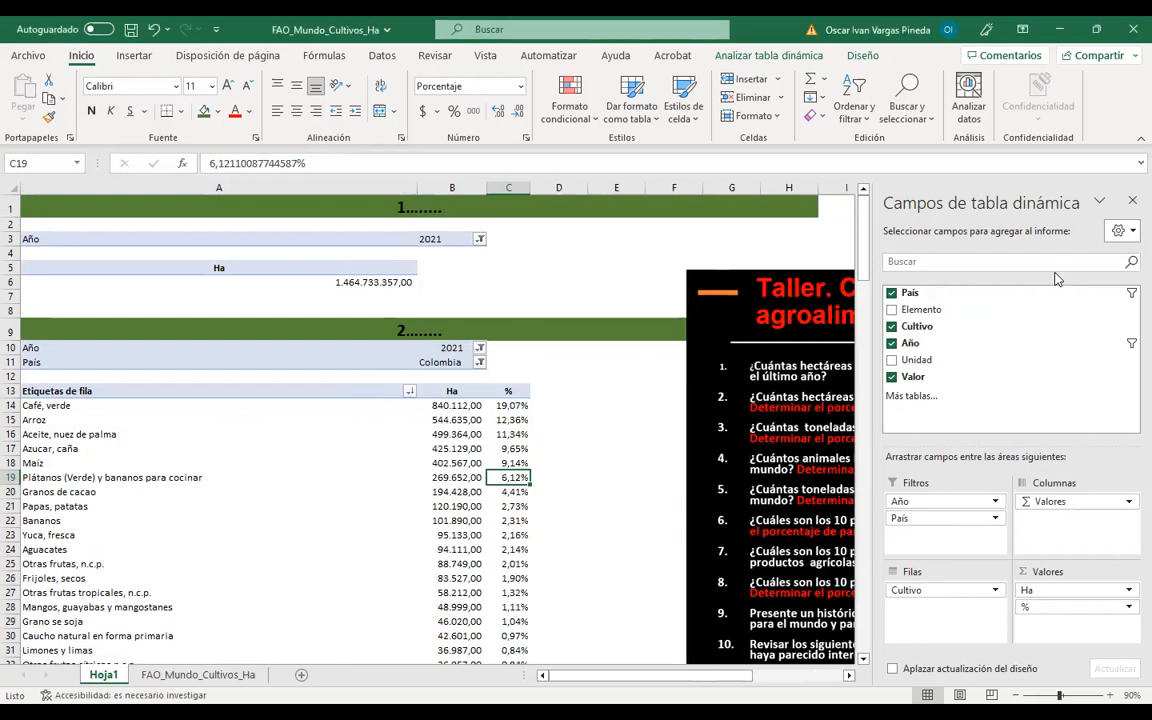
Examine each crop's percentage share alongside its hectares for Colombia in the second pivot table
{"action": "left_click_drag", "start_coordinate": [517, 404], "coordinate": [199, 608]}
{"action": "left_click", "coordinate": [471, 463]}
{"action": "left_click", "coordinate": [511, 564]}
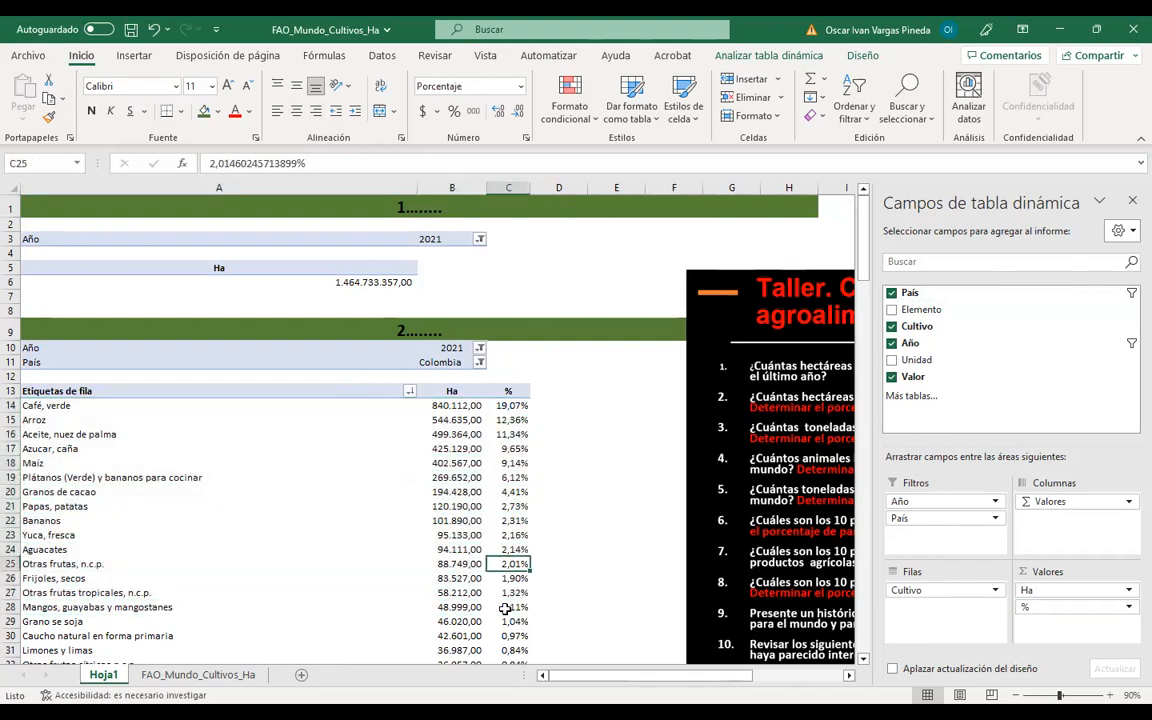
{"action": "scroll", "coordinate": [511, 507], "scroll_direction": "down", "scroll_amount": 3}
{"action": "left_click_drag", "start_coordinate": [511, 507], "coordinate": [511, 607]}
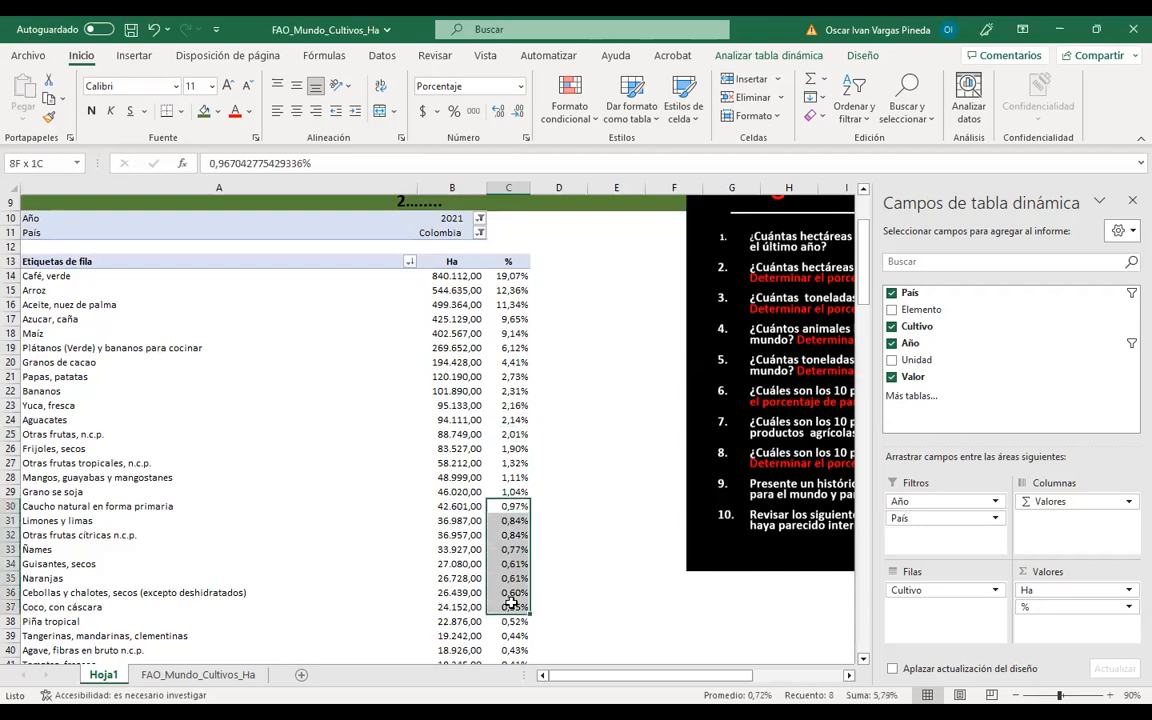
{"action": "scroll", "coordinate": [375, 448], "scroll_direction": "up", "scroll_amount": 3}
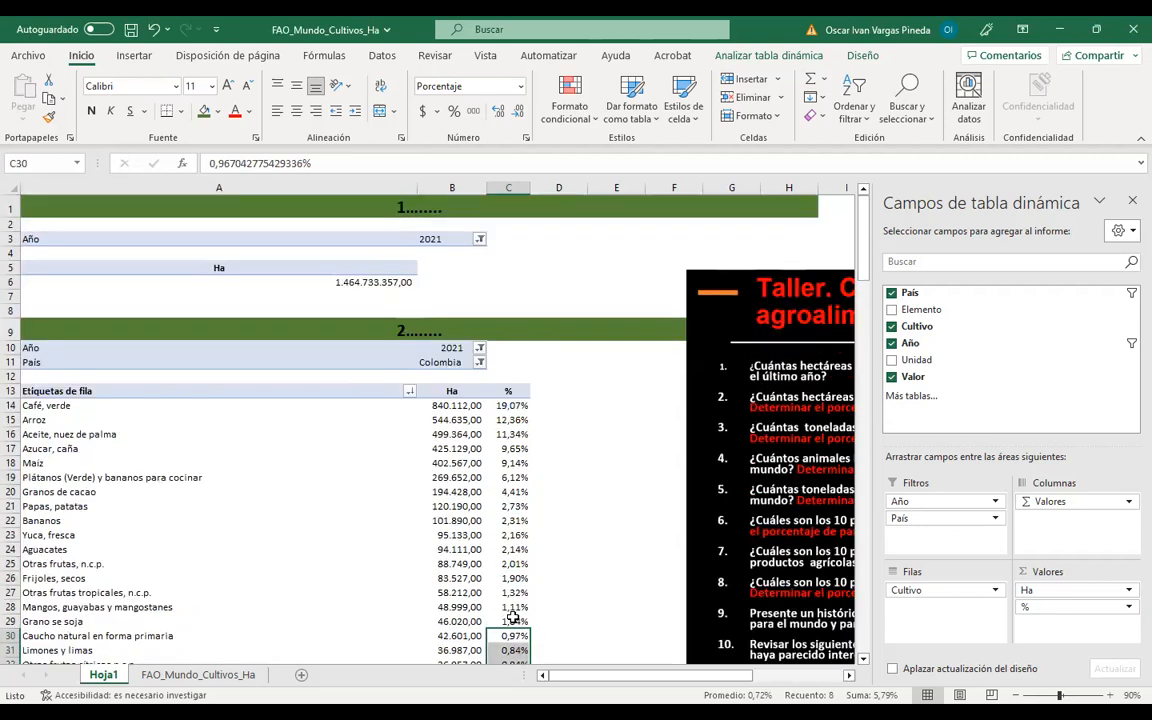
{"action": "left_click", "coordinate": [283, 497]}
{"action": "left_click", "coordinate": [387, 496]}
{"action": "left_click", "coordinate": [462, 478]}
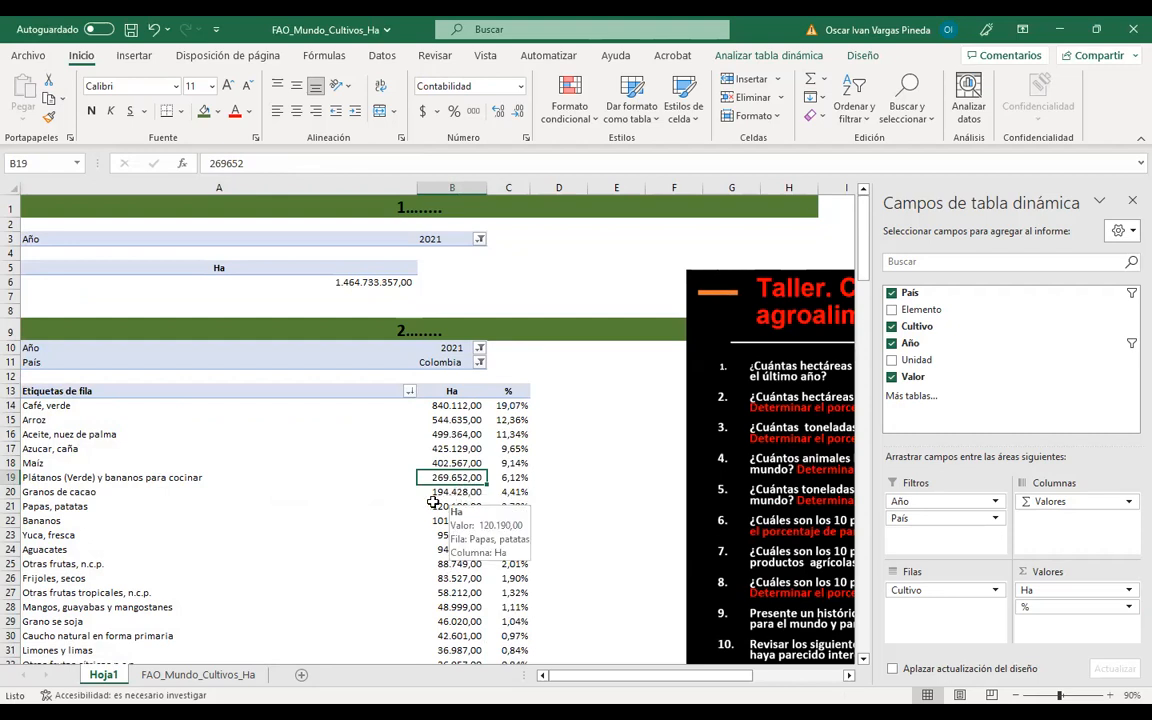
{"action": "left_click_drag", "start_coordinate": [73, 407], "coordinate": [482, 466]}
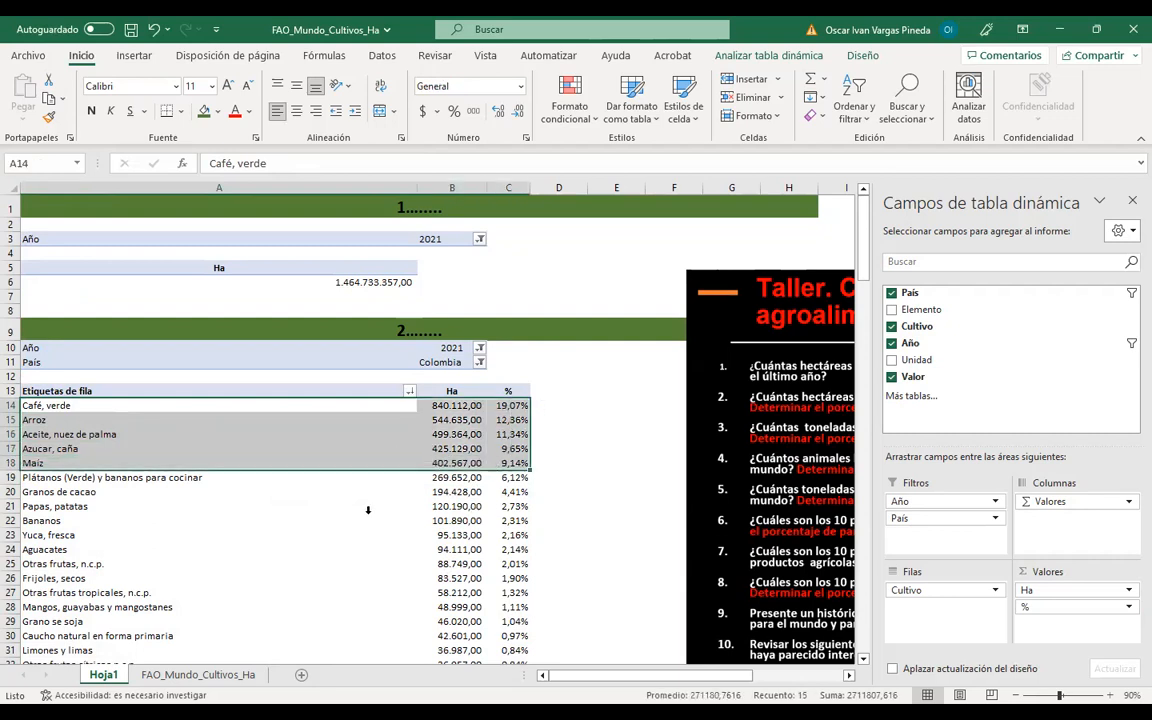
{"action": "left_click", "coordinate": [260, 514]}
{"action": "left_click", "coordinate": [134, 428]}
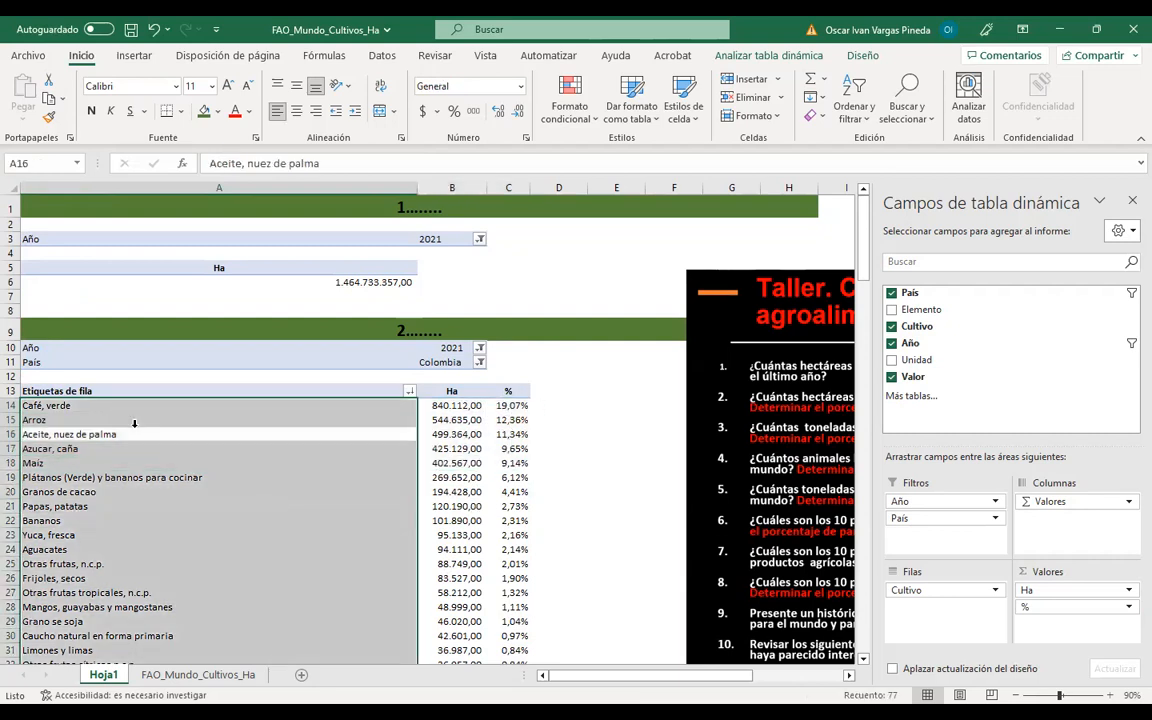
{"action": "left_click", "coordinate": [180, 495]}
{"action": "left_click", "coordinate": [167, 433]}
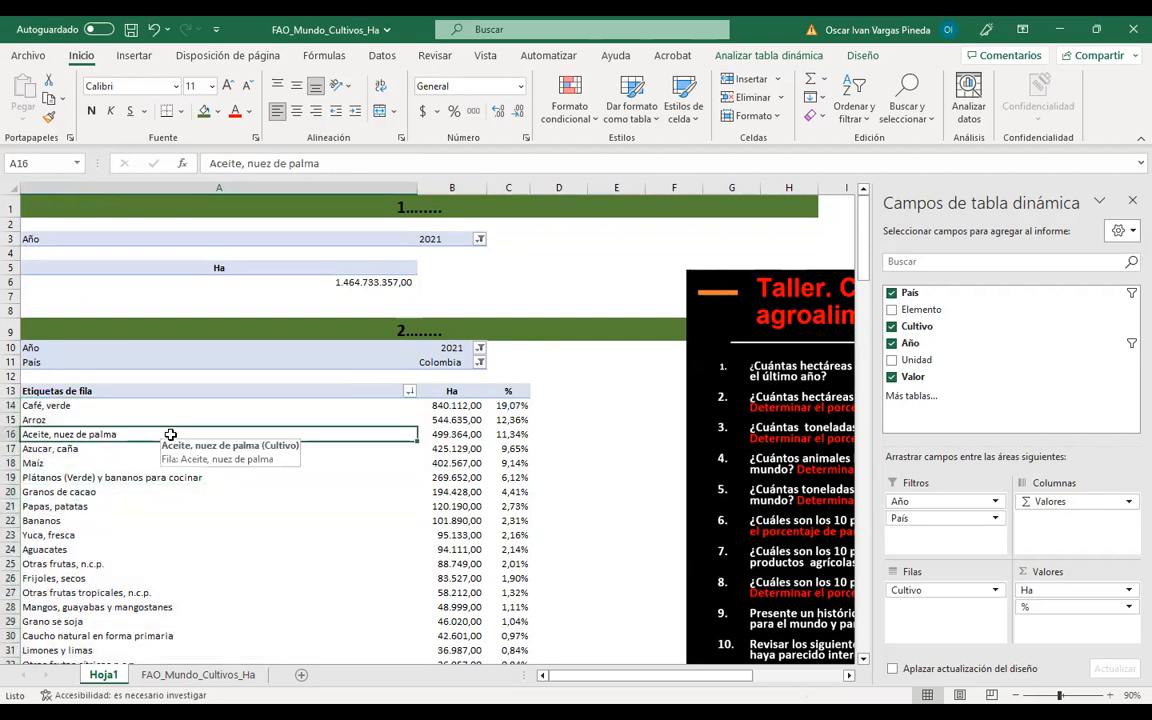
Filter the second pivot table's crop rows to the top 10 items (Diez mejores) by Ha
{"action": "left_click", "coordinate": [409, 391]}
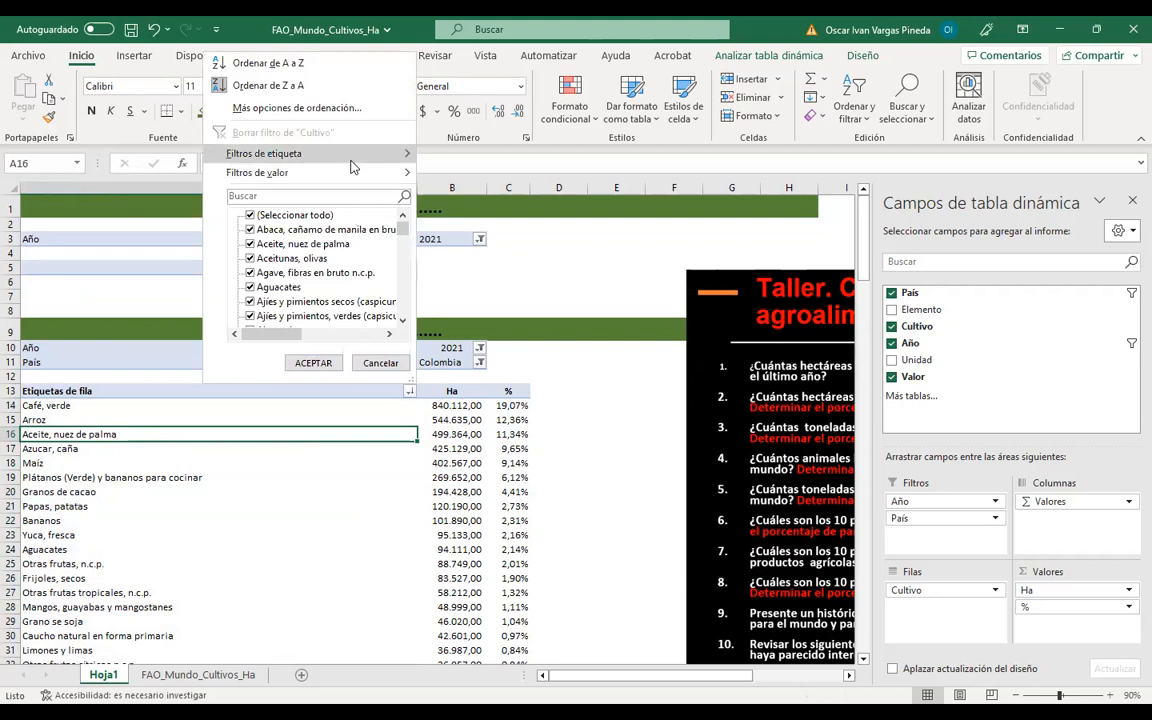
{"action": "mouse_move", "coordinate": [351, 162]}
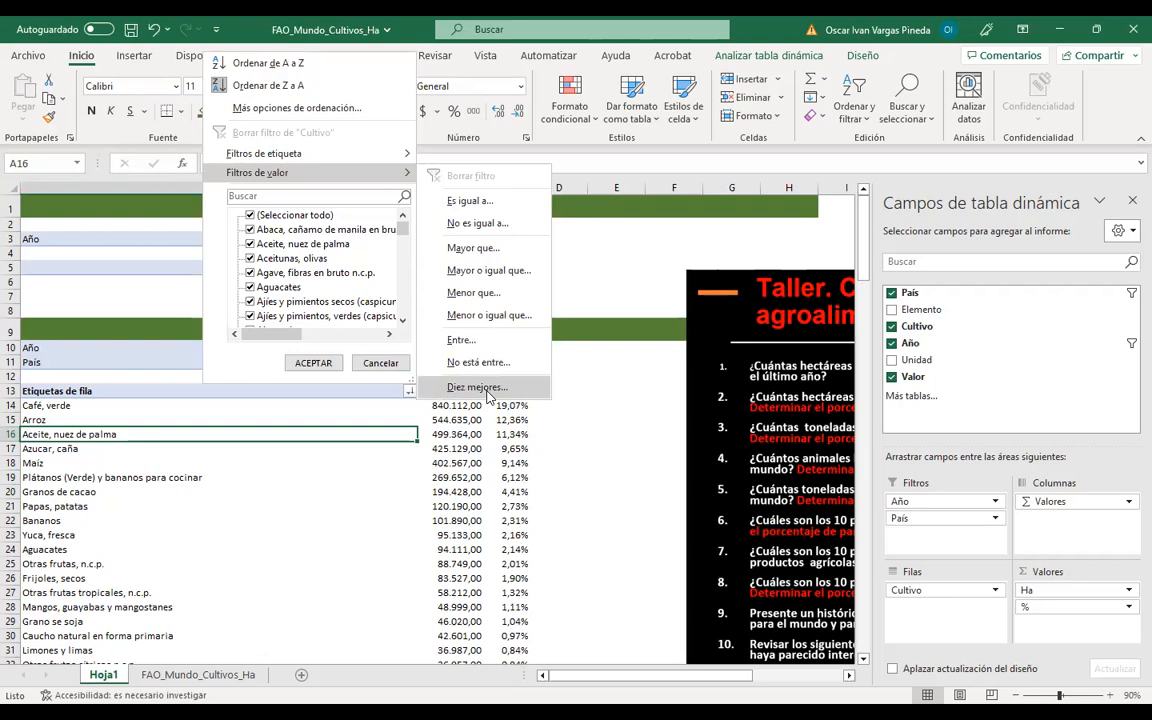
{"action": "left_click", "coordinate": [484, 389]}
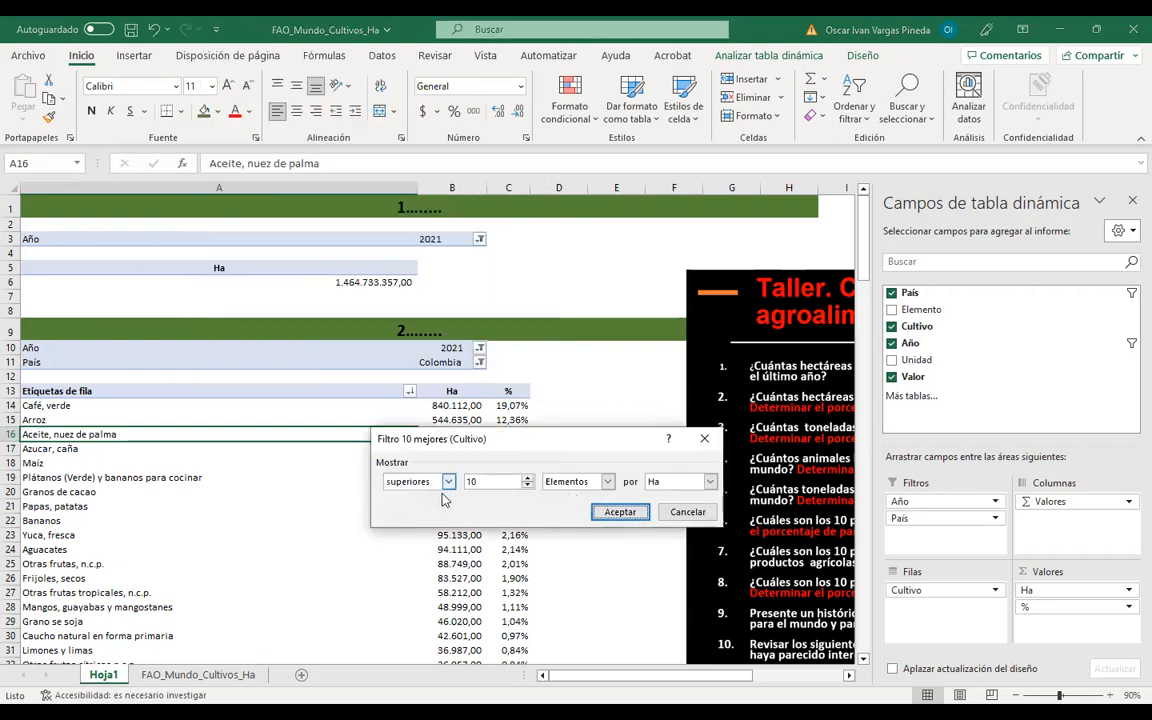
{"action": "left_click", "coordinate": [527, 486]}
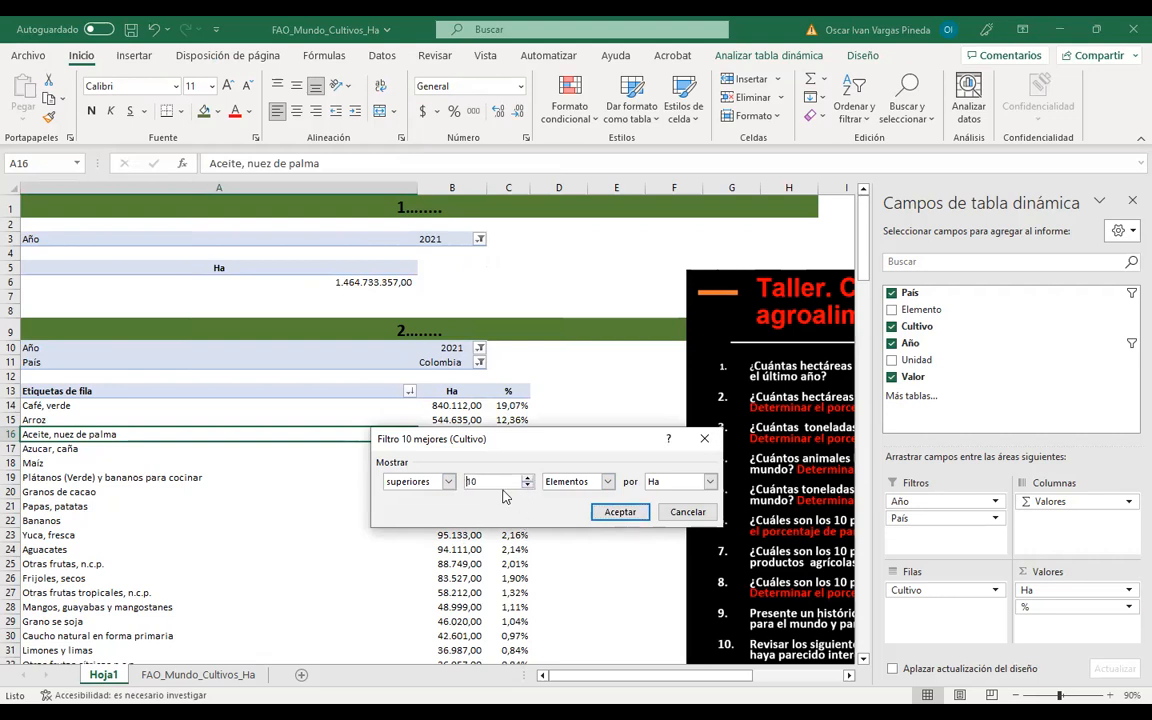
{"action": "left_click_drag", "start_coordinate": [604, 449], "coordinate": [487, 466]}
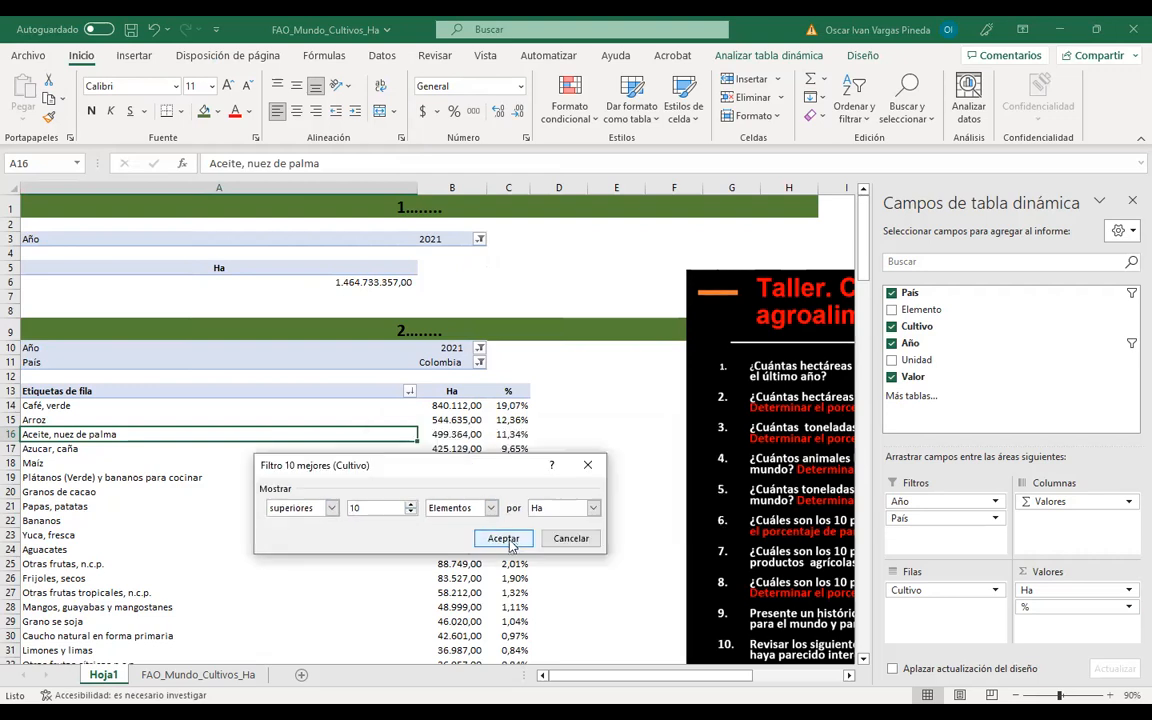
{"action": "left_click", "coordinate": [500, 536]}
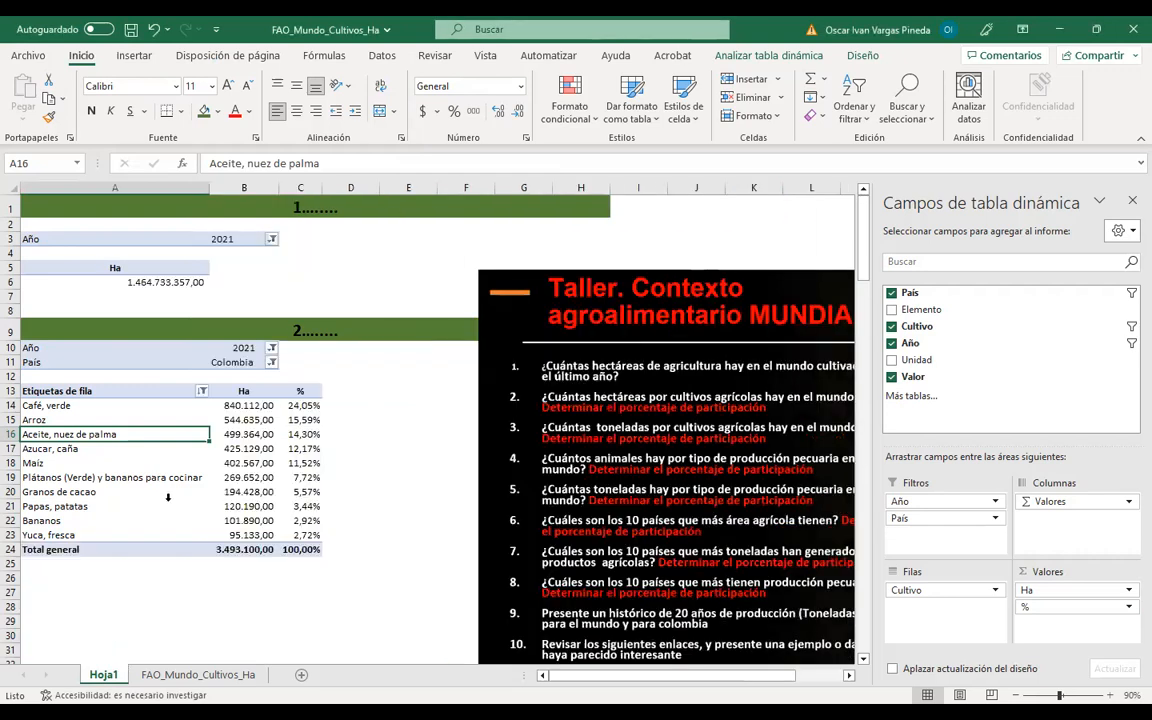
{"action": "left_click", "coordinate": [183, 500]}
{"action": "left_click", "coordinate": [285, 493]}
{"action": "left_click_drag", "start_coordinate": [297, 405], "coordinate": [103, 520]}
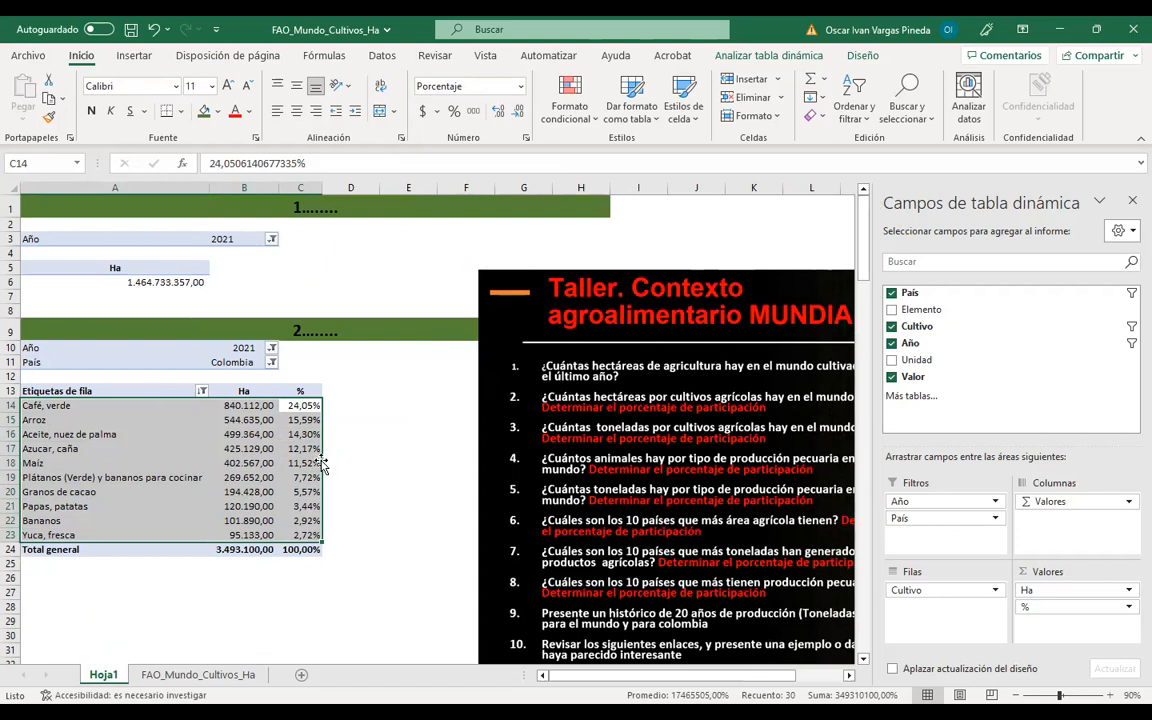
{"action": "left_click", "coordinate": [286, 480]}
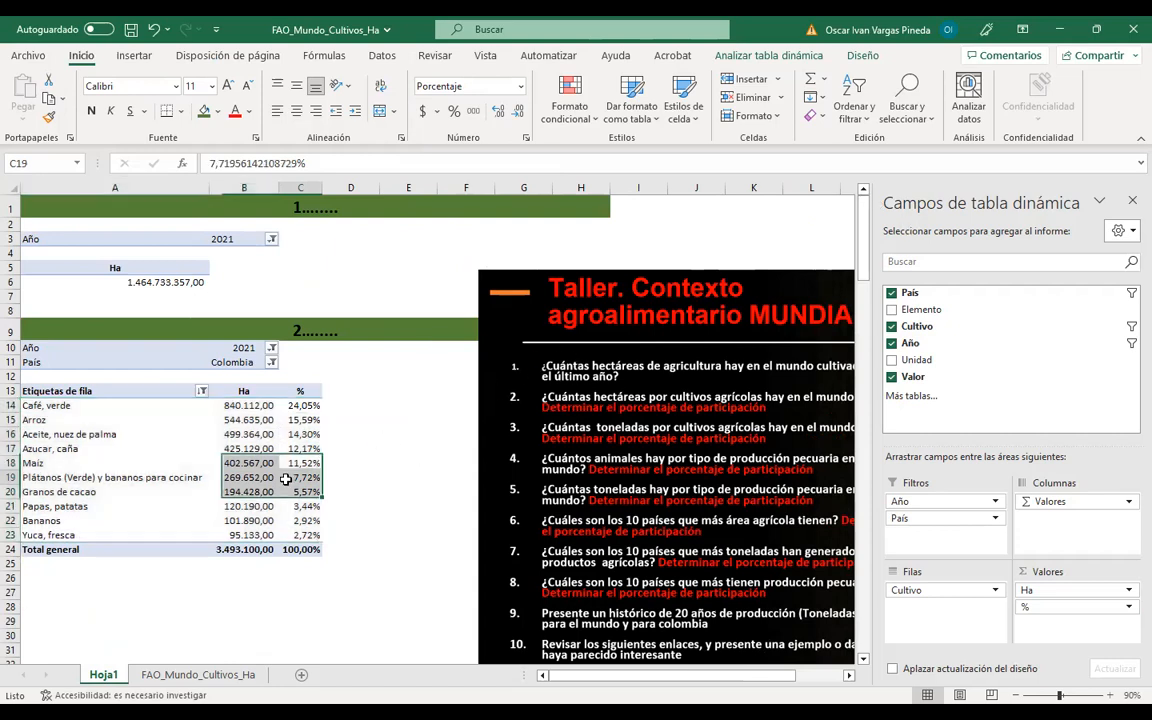
Delete the Taller. Contexto agroalimentario MUNDIAL questions picture from the sheet
{"action": "left_click_drag", "start_coordinate": [790, 314], "coordinate": [907, 281]}
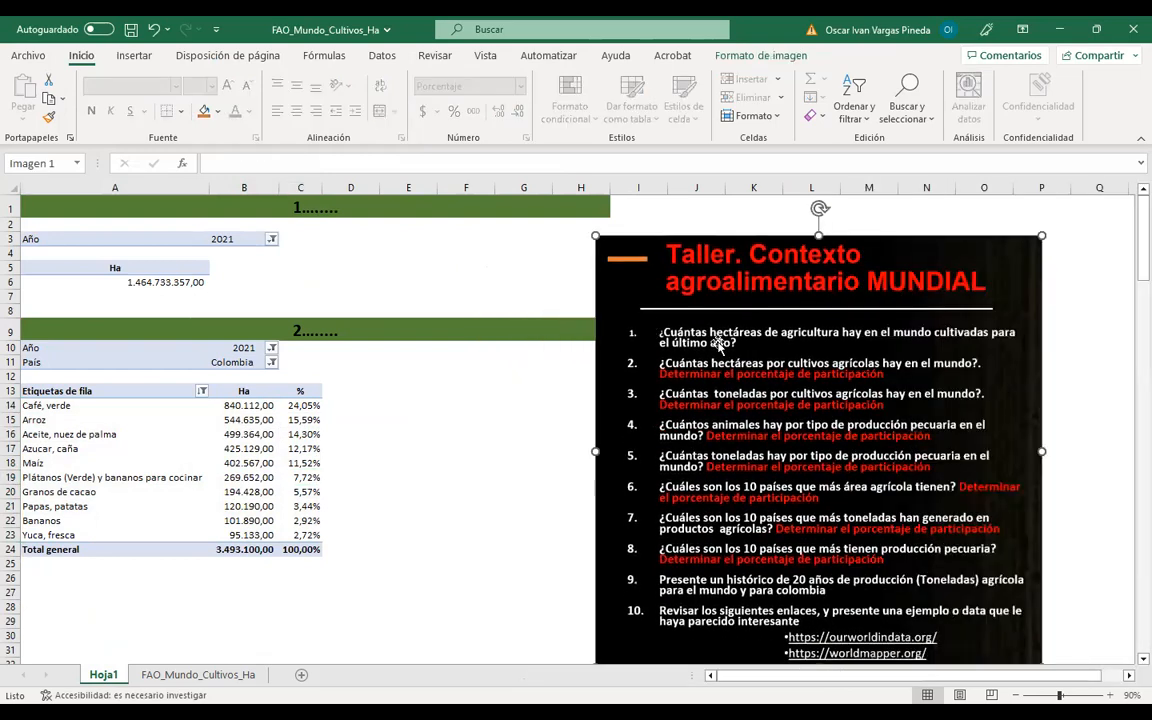
{"action": "left_click_drag", "start_coordinate": [719, 342], "coordinate": [627, 322]}
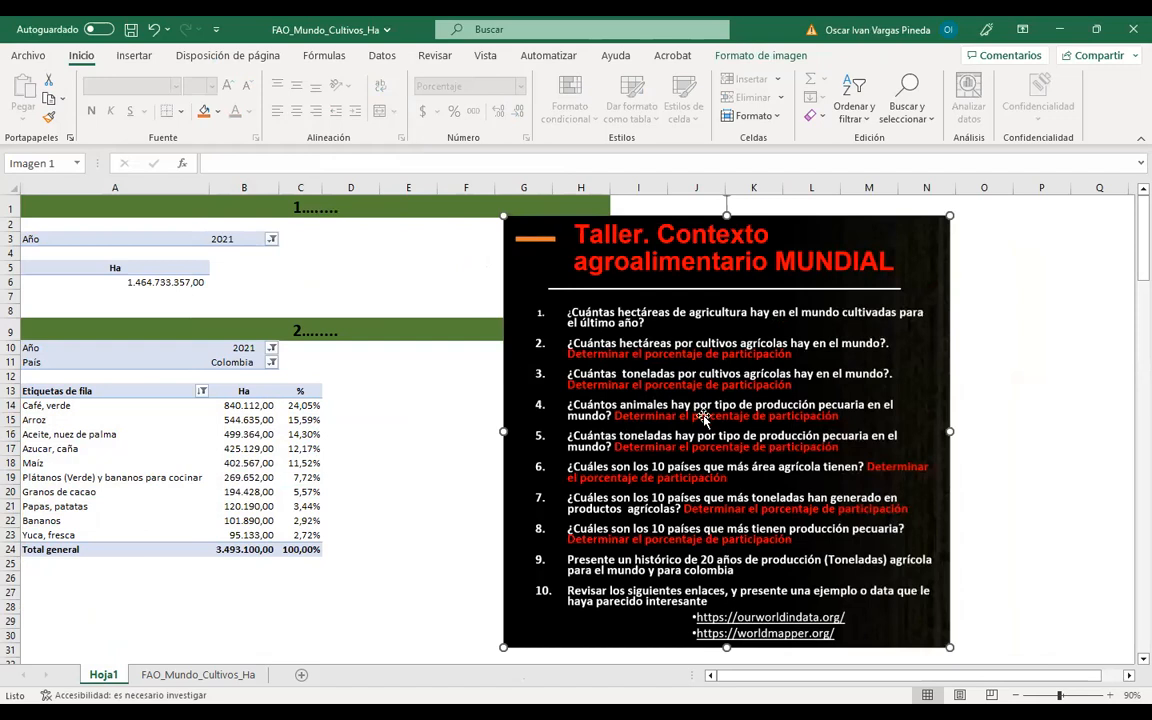
{"action": "left_click", "coordinate": [186, 503]}
{"action": "left_click", "coordinate": [300, 463]}
{"action": "left_click", "coordinate": [538, 266]}
{"action": "left_click", "coordinate": [199, 484]}
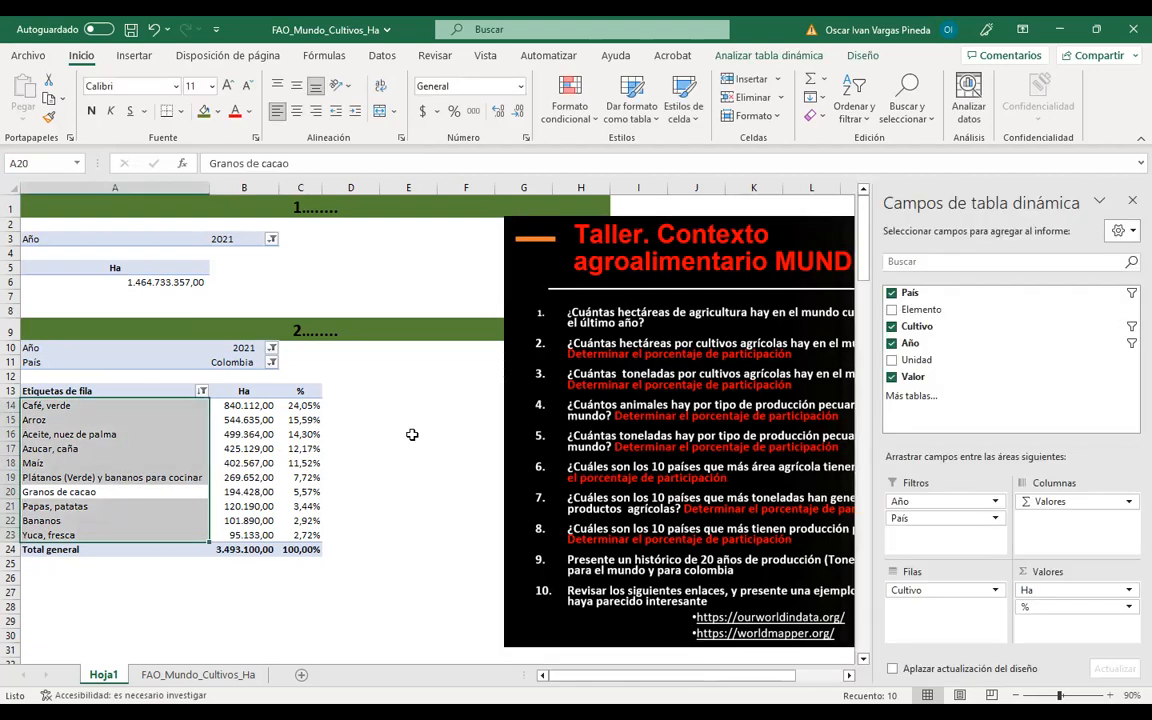
{"action": "left_click", "coordinate": [690, 289]}
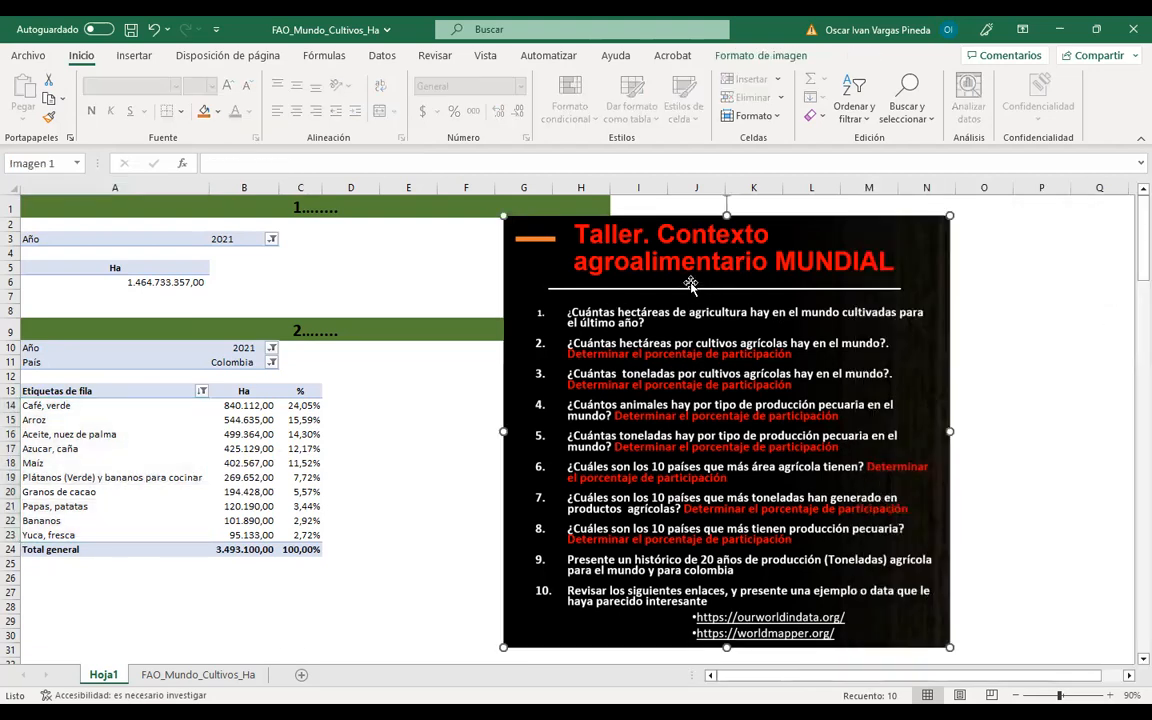
{"action": "key", "text": "Delete"}
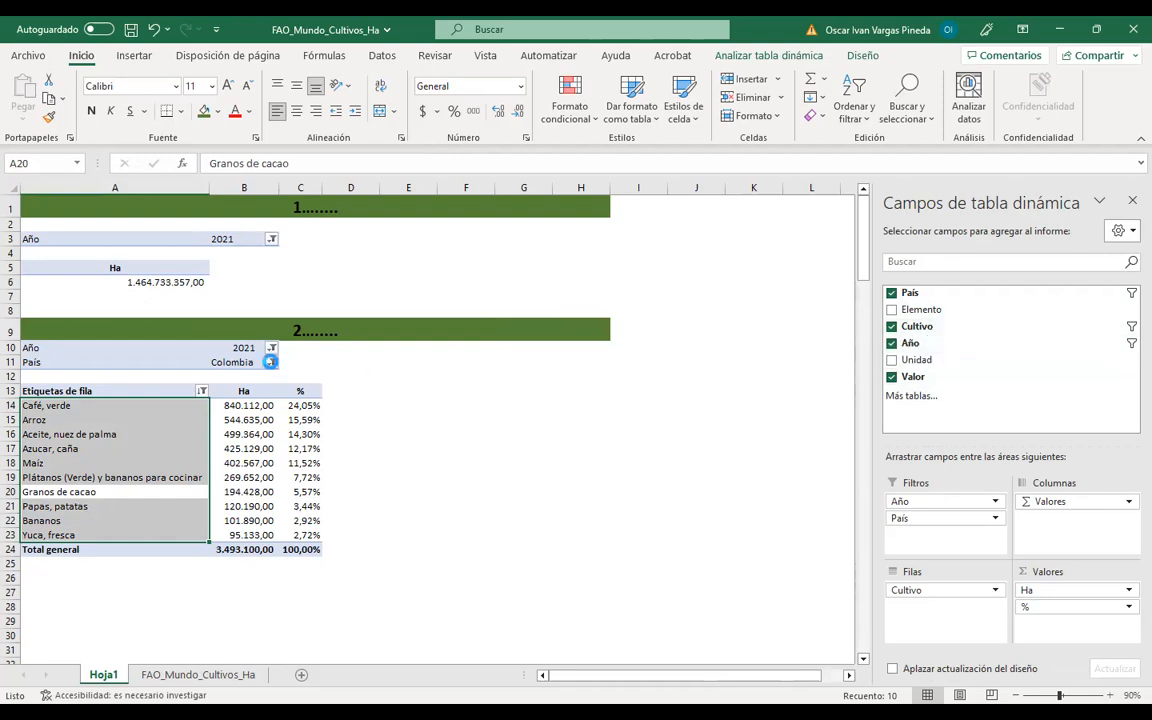
Allow multiple selections in the second pivot table's País filter and include all countries (Todas)
{"action": "left_click", "coordinate": [271, 363]}
{"action": "left_click", "coordinate": [93, 540]}
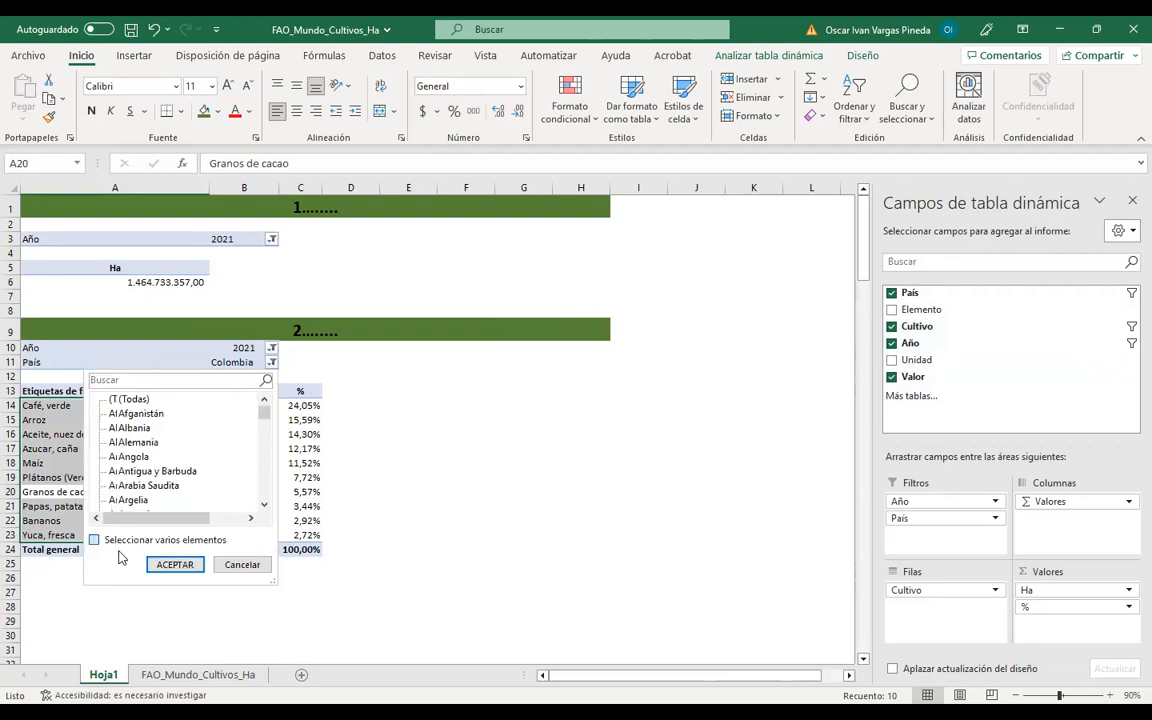
{"action": "left_click", "coordinate": [173, 564]}
{"action": "left_click", "coordinate": [256, 447]}
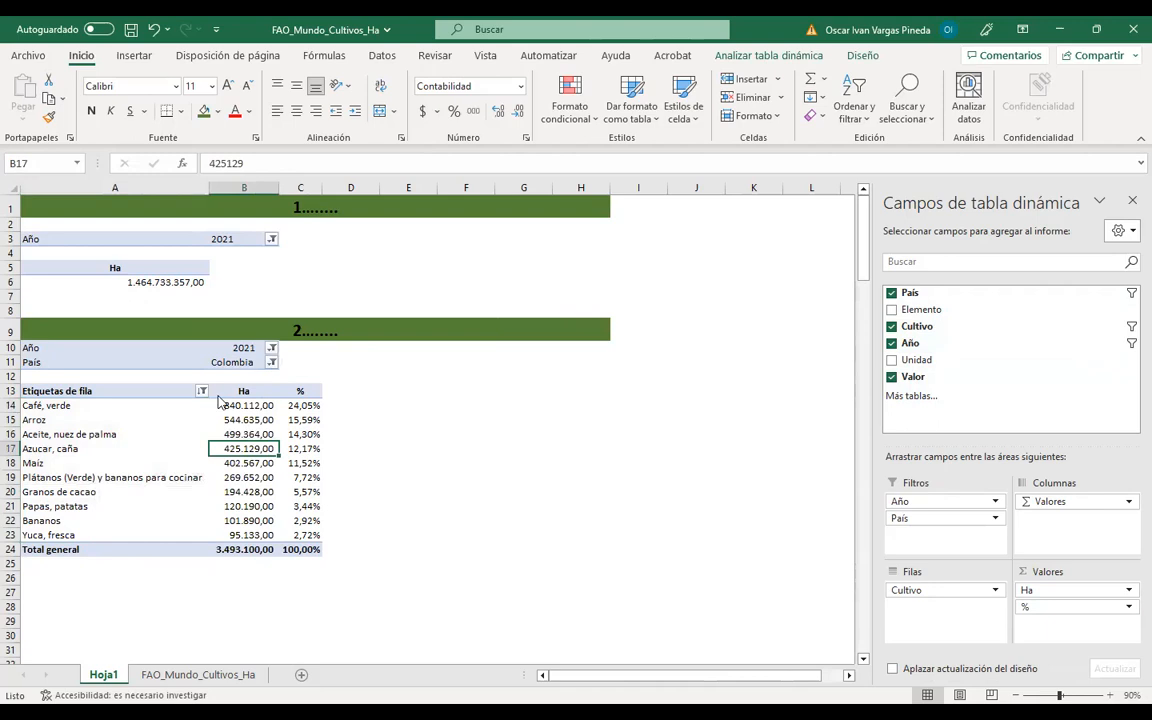
{"action": "left_click", "coordinate": [272, 362]}
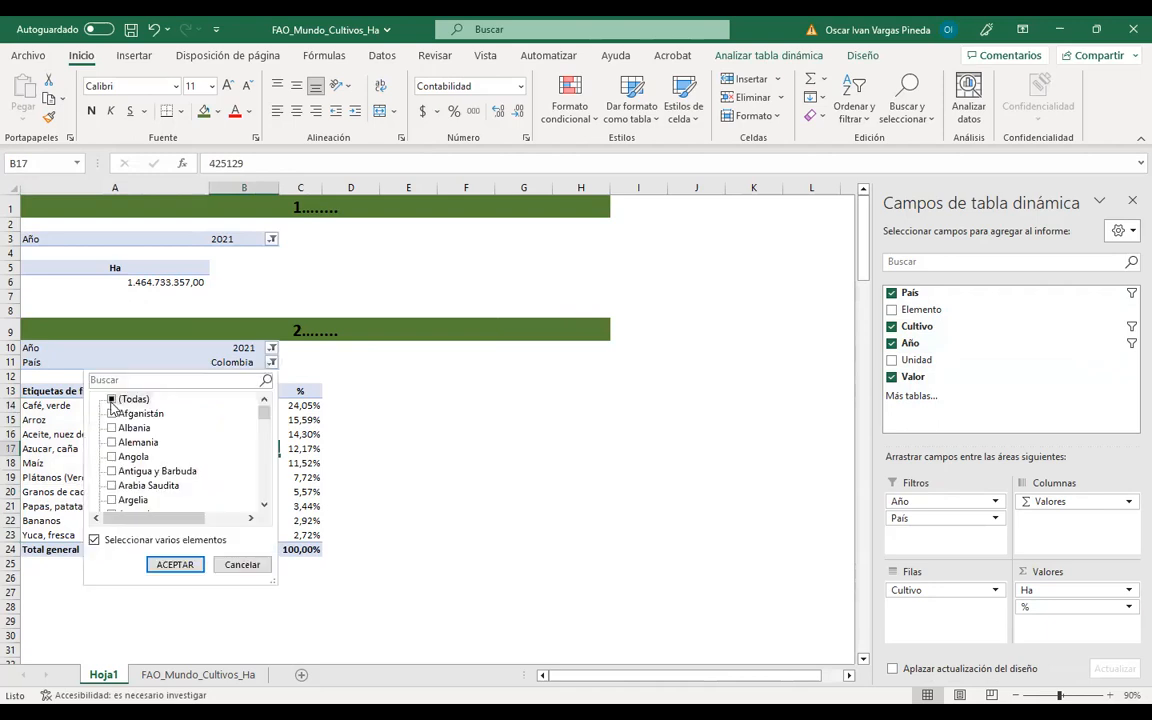
{"action": "left_click", "coordinate": [178, 565]}
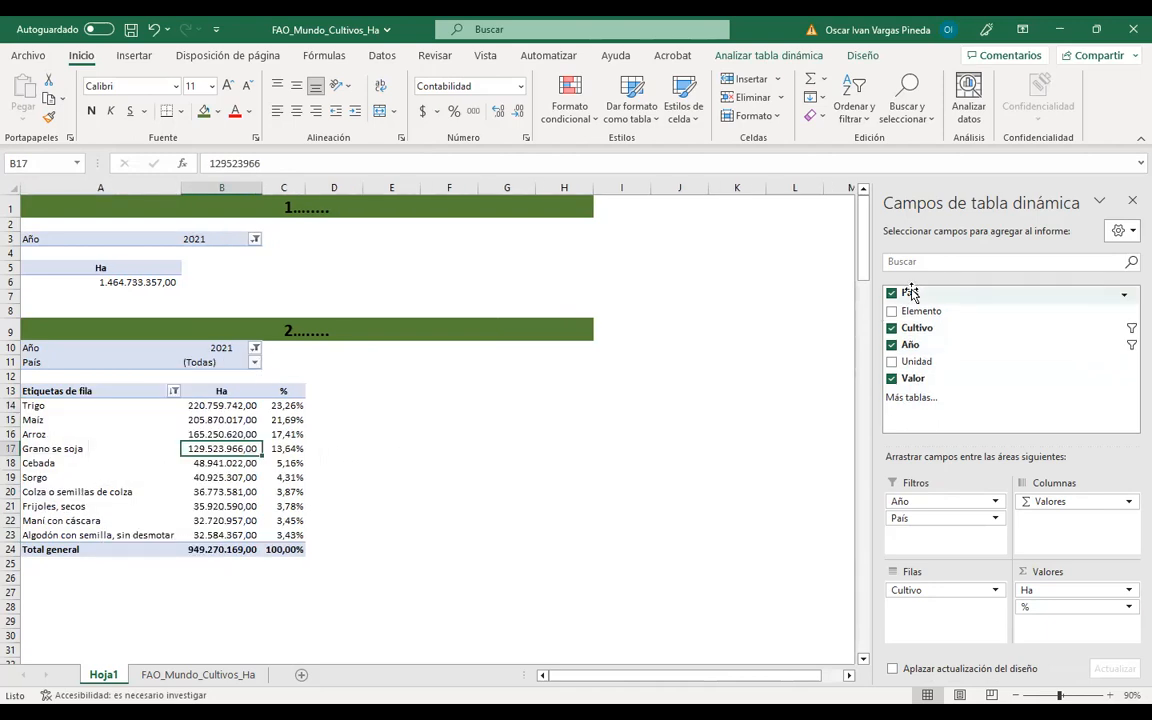
Move the País field from the filters to the columns of the second pivot table and examine the crop hectares per country
{"action": "left_click_drag", "start_coordinate": [917, 520], "coordinate": [1058, 528]}
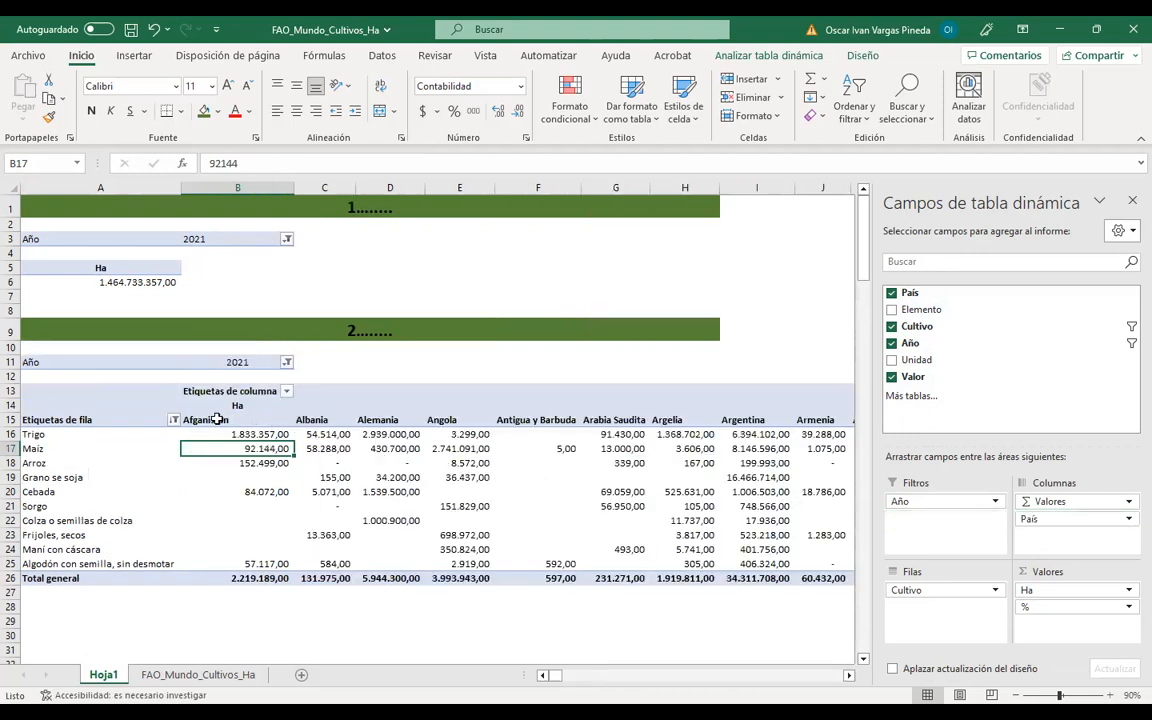
{"action": "left_click_drag", "start_coordinate": [213, 420], "coordinate": [735, 420]}
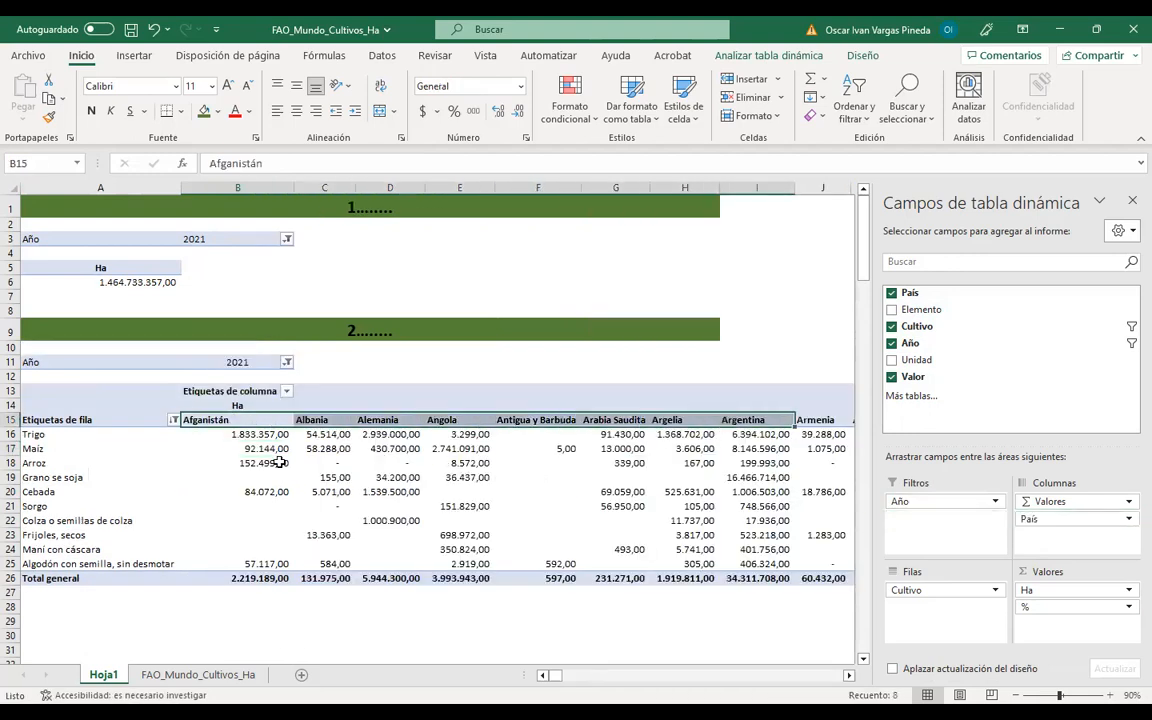
{"action": "left_click_drag", "start_coordinate": [255, 455], "coordinate": [815, 536]}
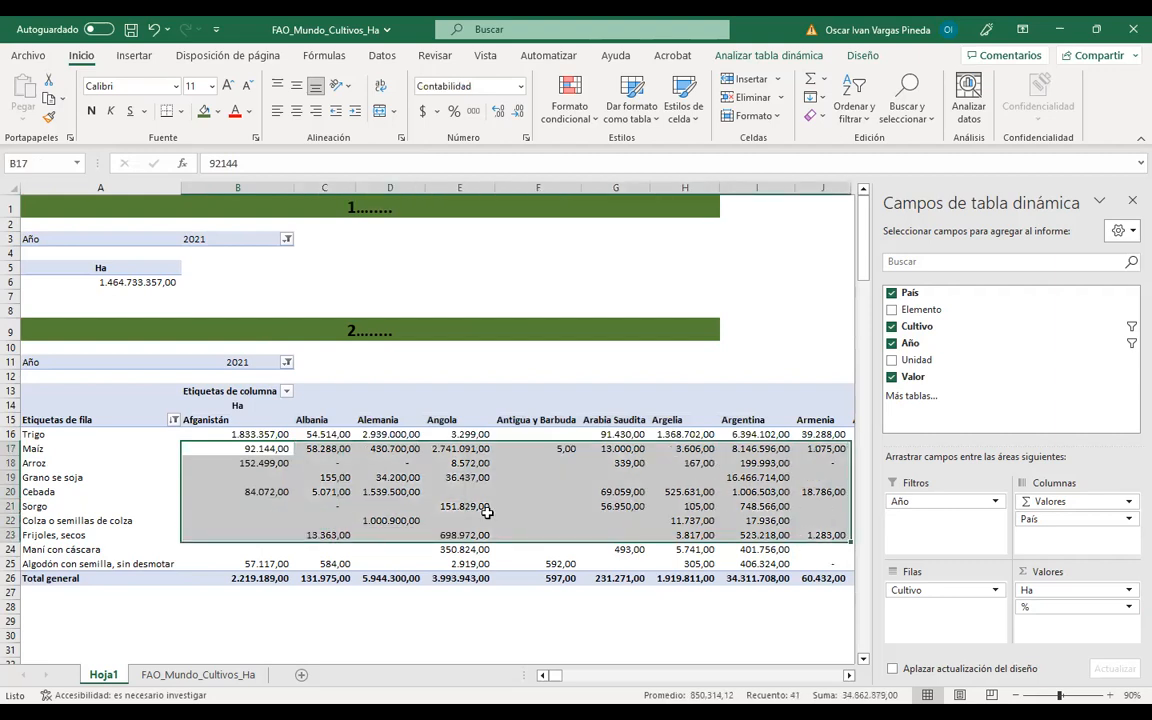
{"action": "left_click", "coordinate": [382, 488]}
{"action": "left_click", "coordinate": [200, 477]}
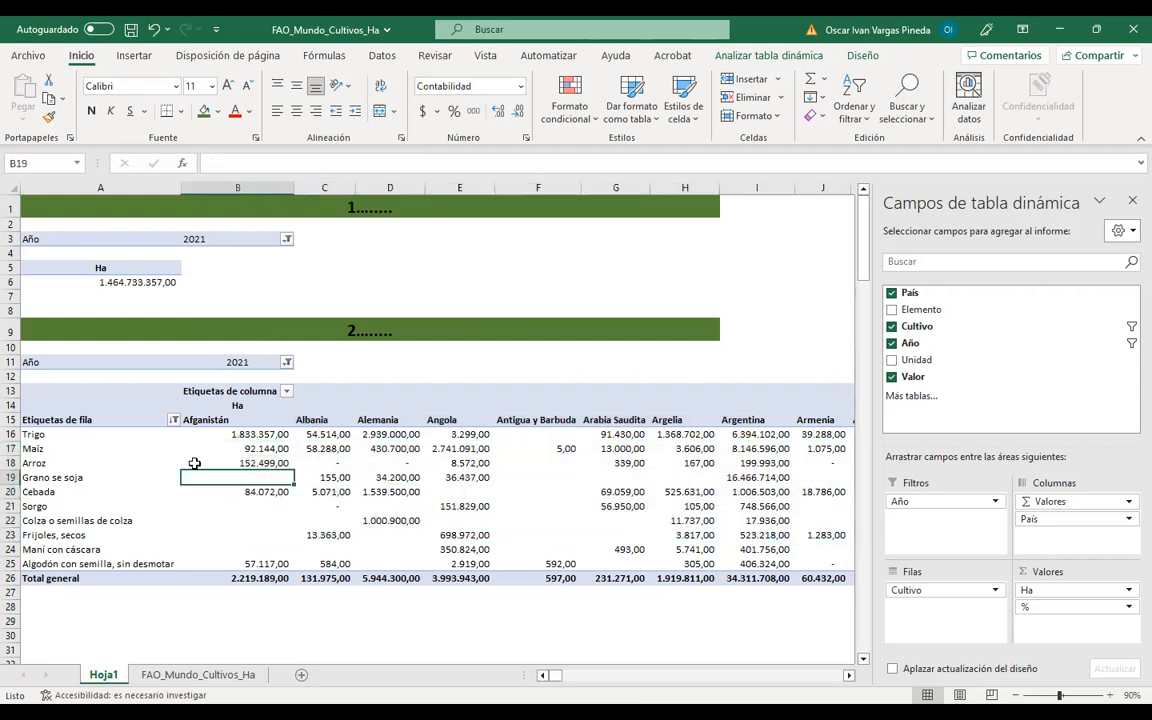
{"action": "left_click_drag", "start_coordinate": [43, 436], "coordinate": [53, 563]}
{"action": "left_click", "coordinate": [178, 520]}
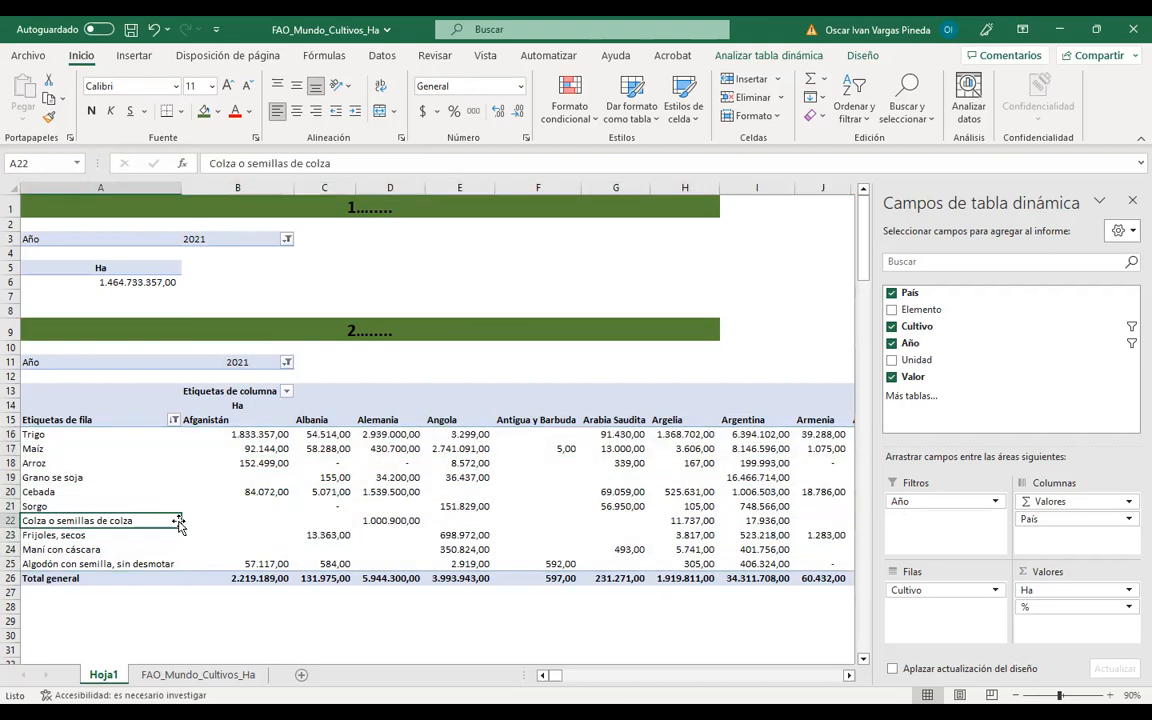